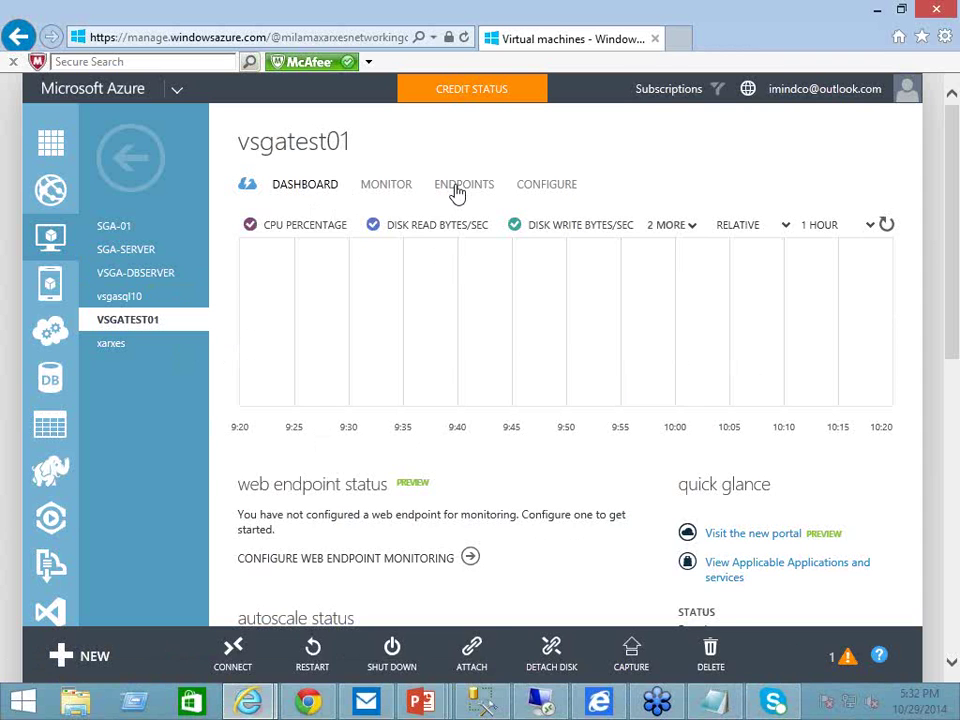
# - From vsgatest01's endpoints list, start adding a new stand-alone endpoint
pyautogui.click(458, 190)
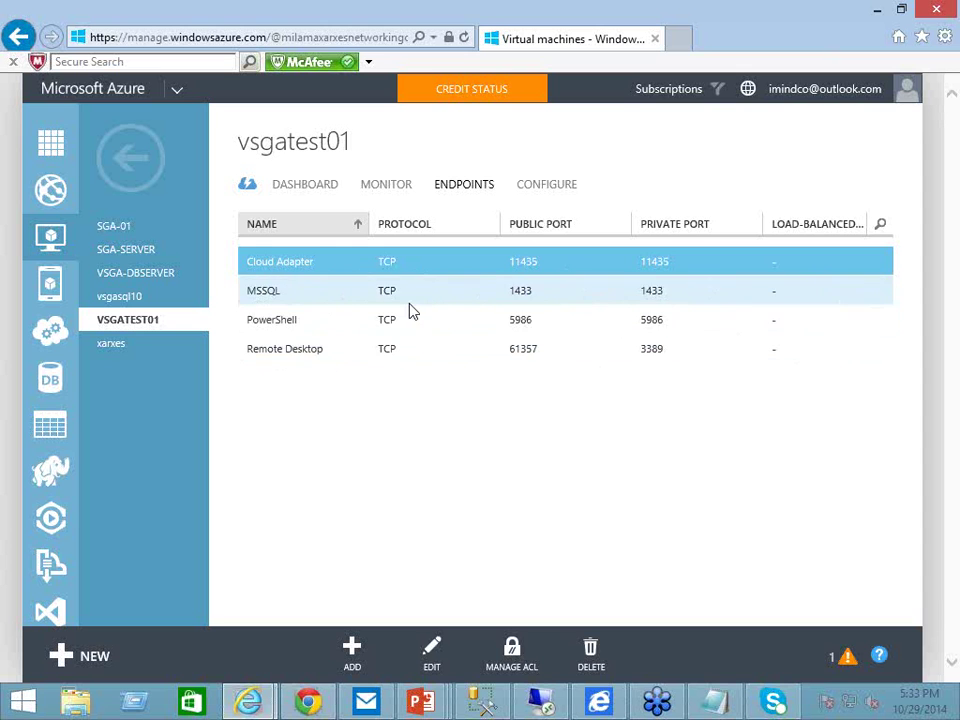
pyautogui.click(352, 660)
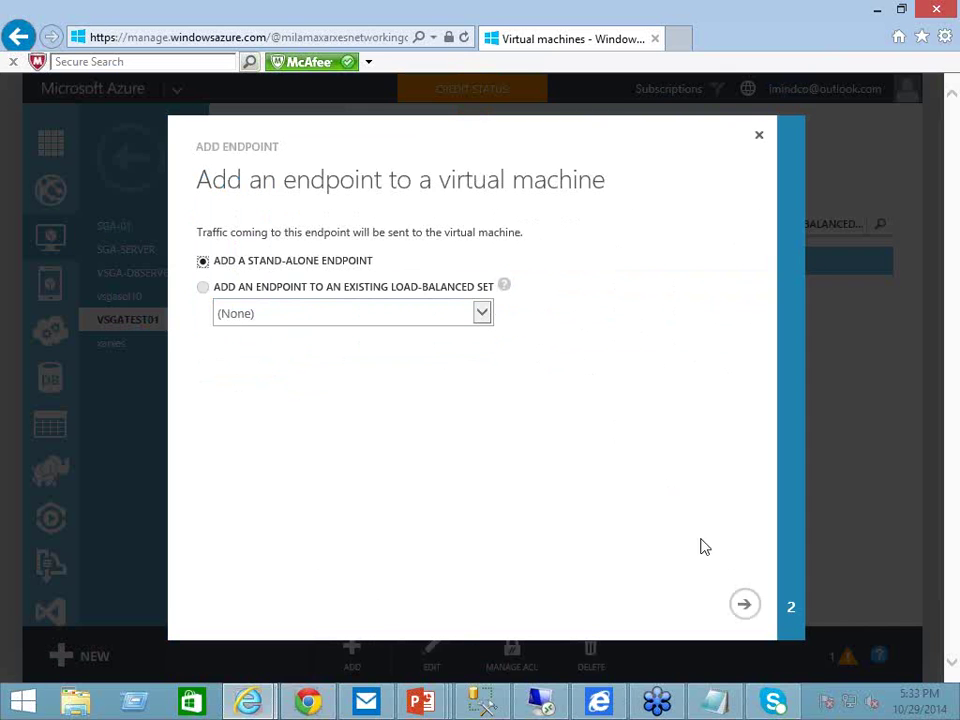
# - Add an HTTPS endpoint on TCP with public and private port 443 to vsgatest01
pyautogui.click(744, 604)
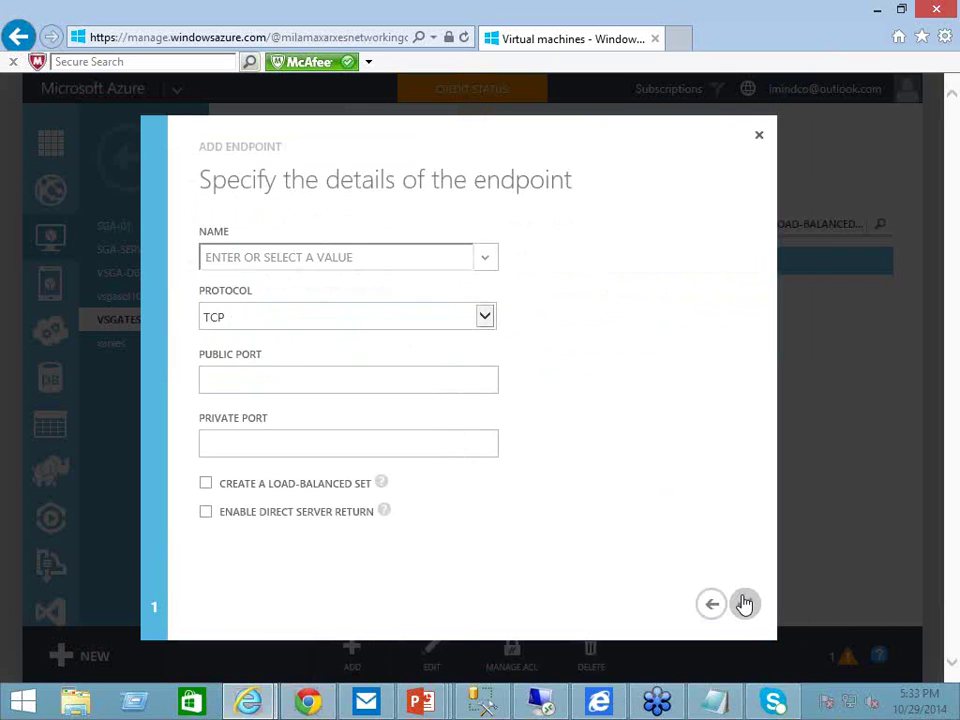
pyautogui.click(446, 258)
pyautogui.click(484, 262)
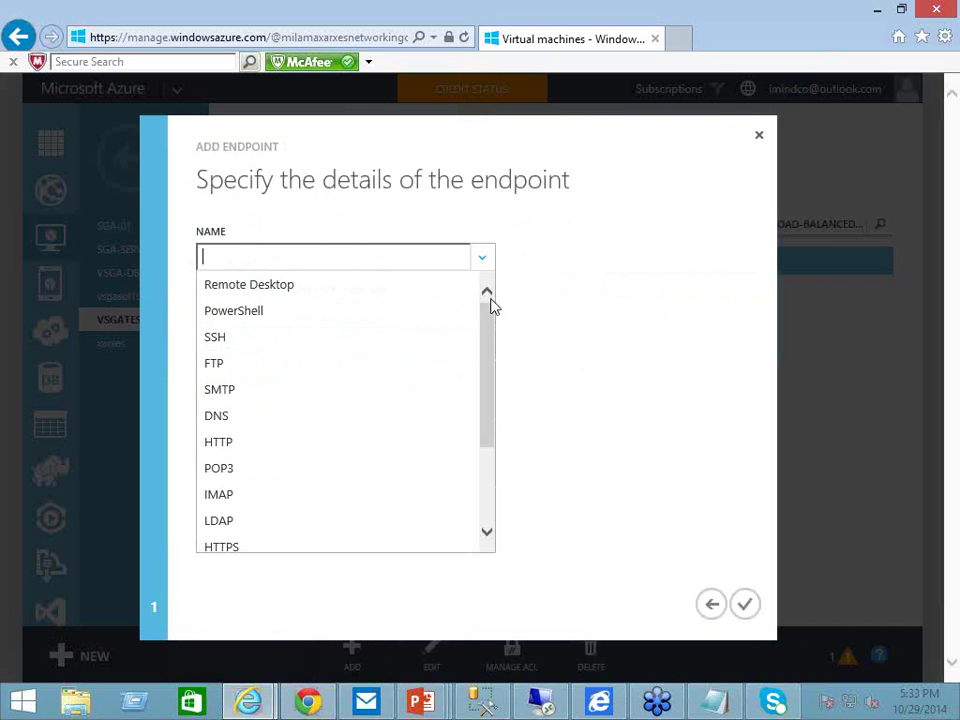
pyautogui.moveTo(491, 304); pyautogui.dragTo(493, 398)
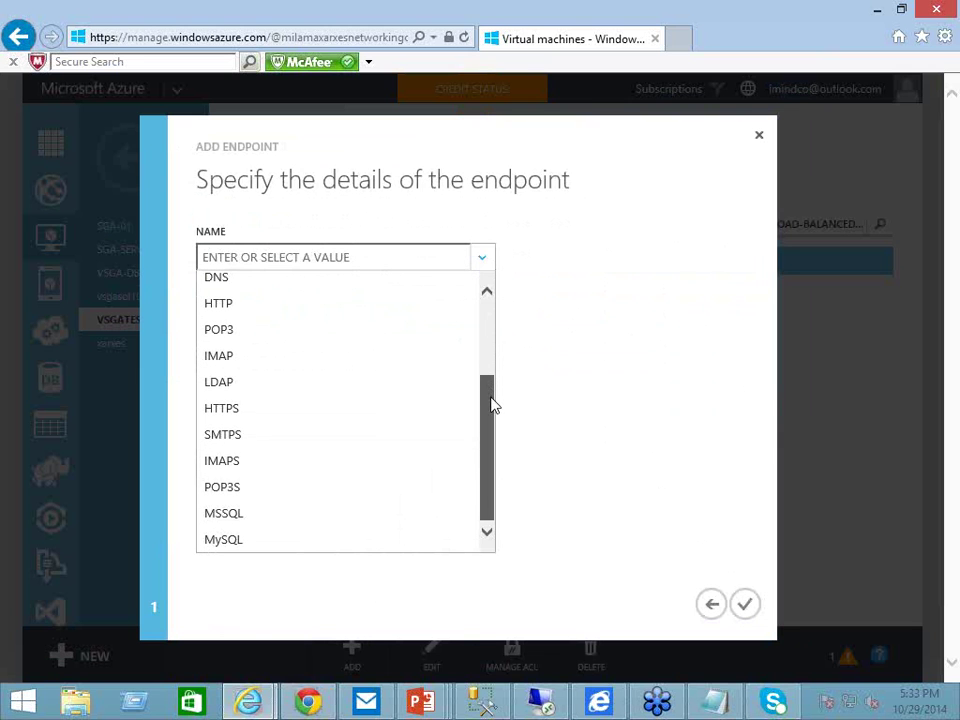
pyautogui.click(381, 408)
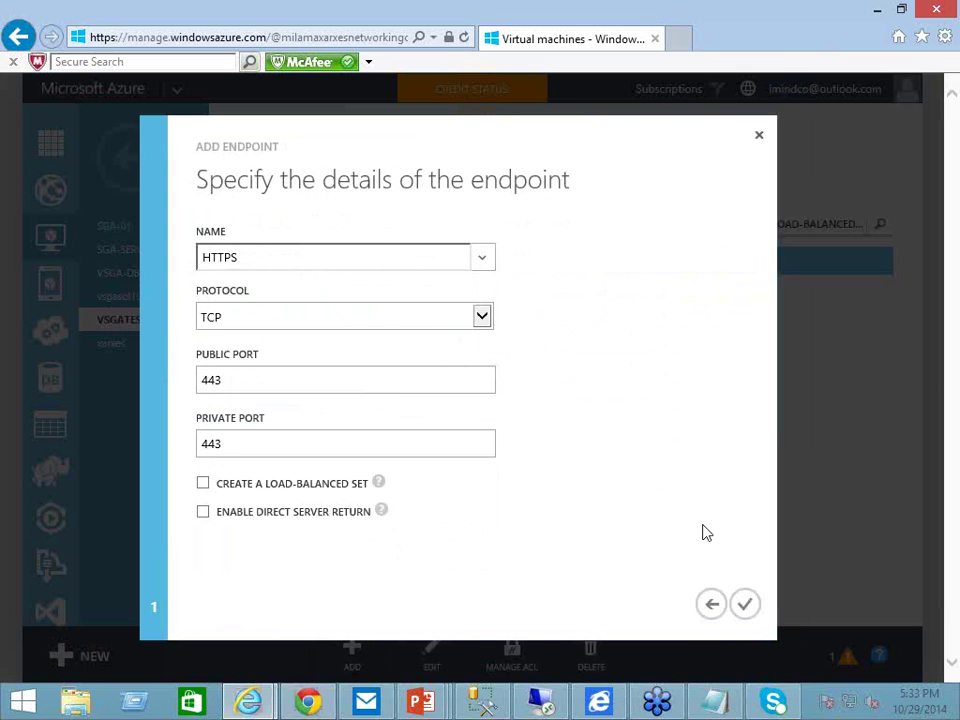
pyautogui.click(746, 605)
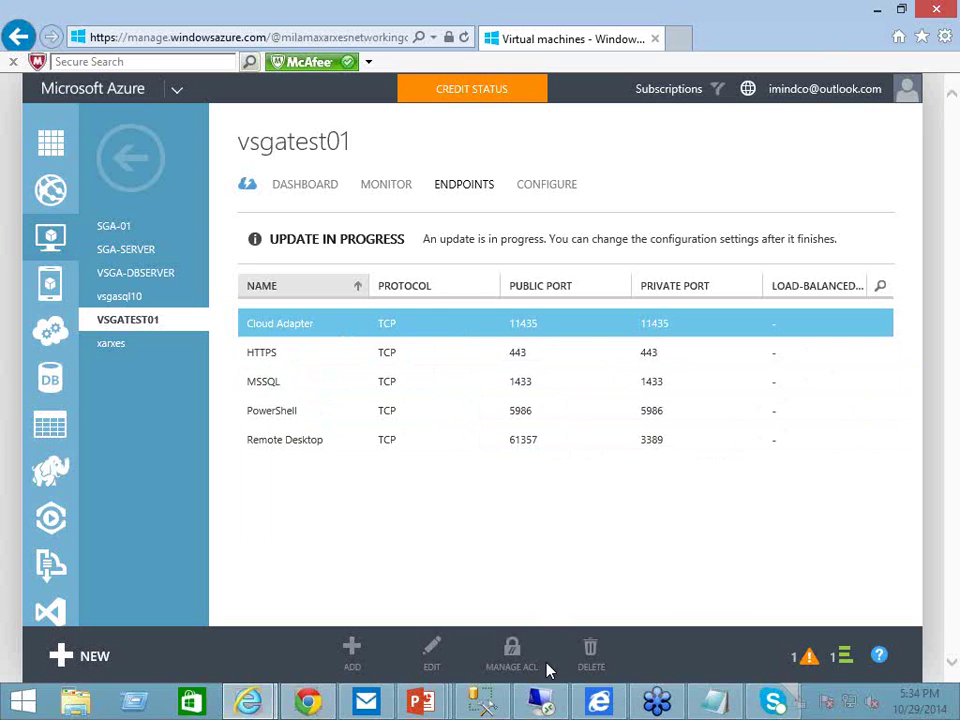
pyautogui.click(541, 703)
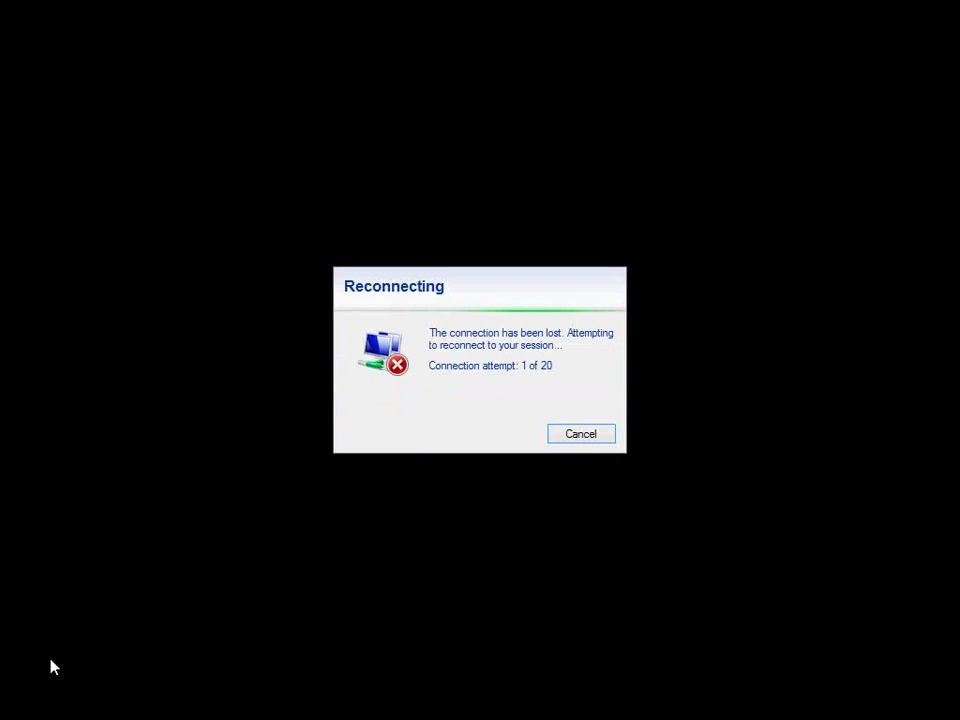
pyautogui.click(581, 435)
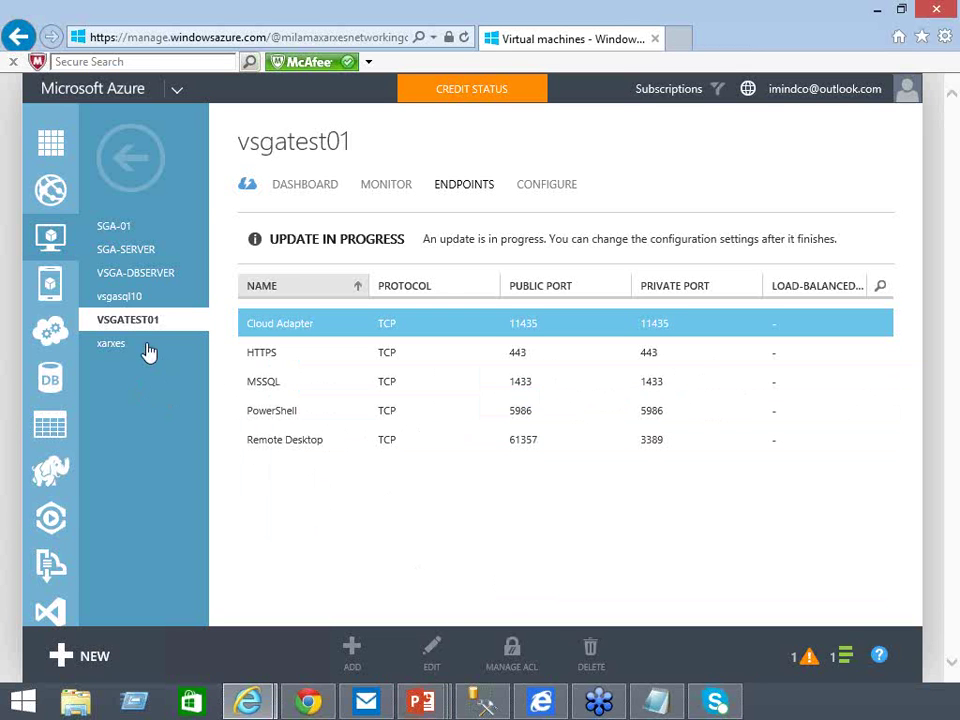
# - Check vsga-dbserver's HTTP endpoint, then bring Management Studio to the front maximized
pyautogui.click(107, 285)
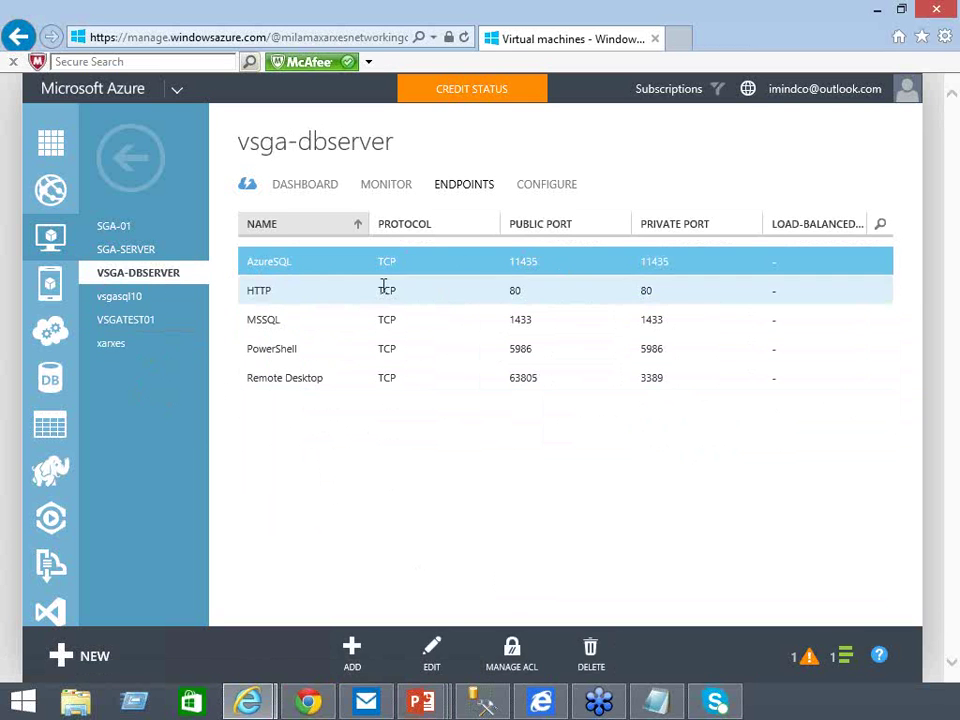
pyautogui.click(527, 297)
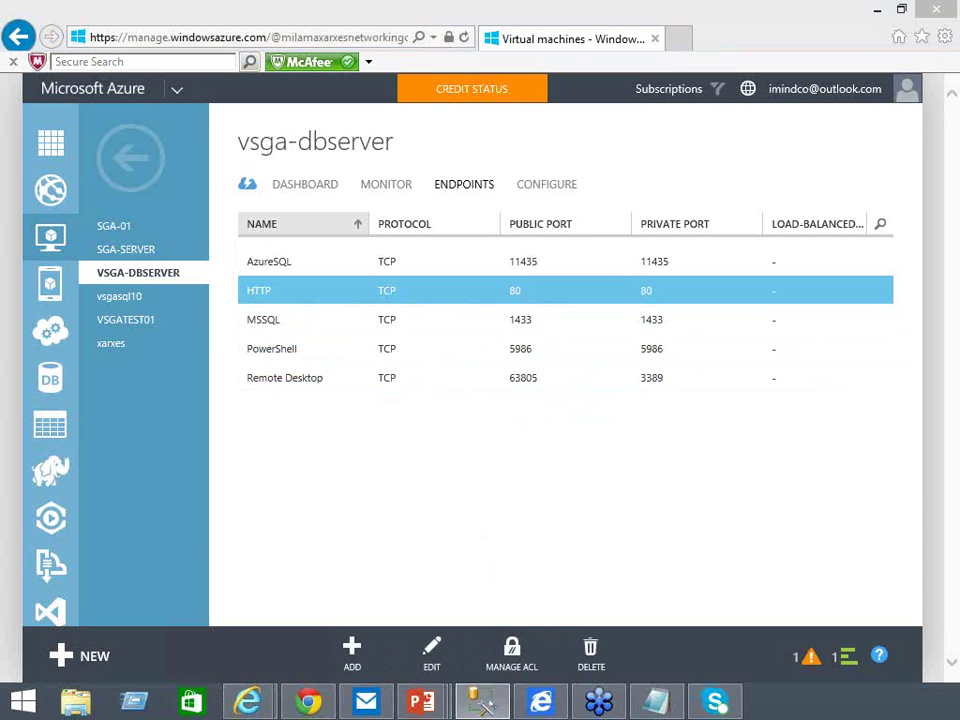
pyautogui.moveTo(0, 134); pyautogui.dragTo(446, 2)
pyautogui.click(18, 299)
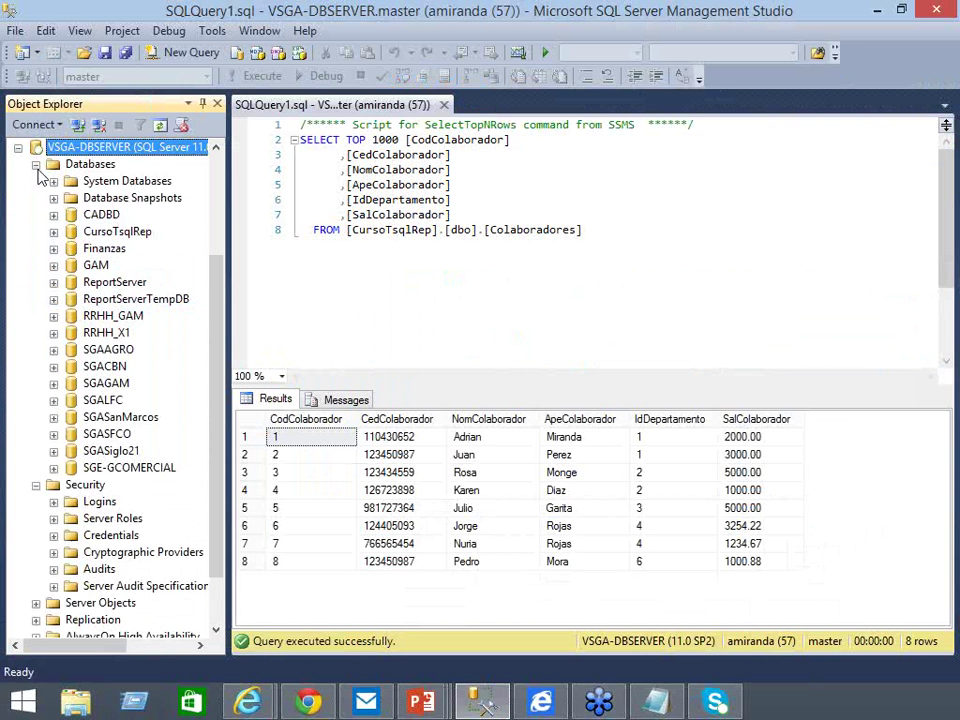
# - Load vsga-dbserver's dashboard in the Azure portal, then move Configuration Manager over Management Studio
pyautogui.click(36, 163)
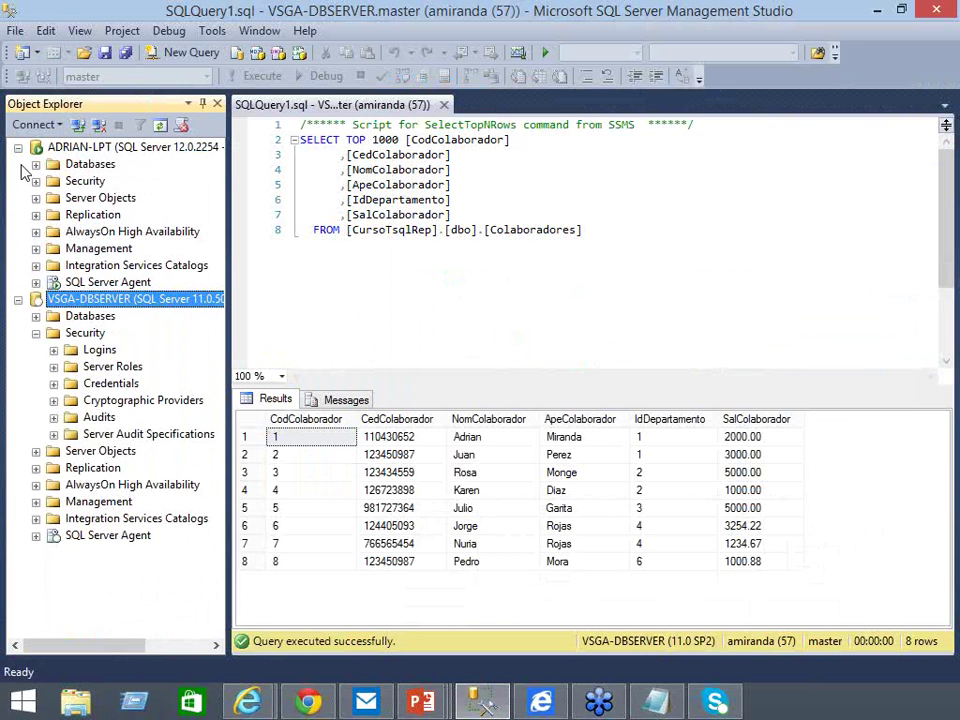
pyautogui.click(72, 148)
pyautogui.click(72, 300)
pyautogui.click(239, 706)
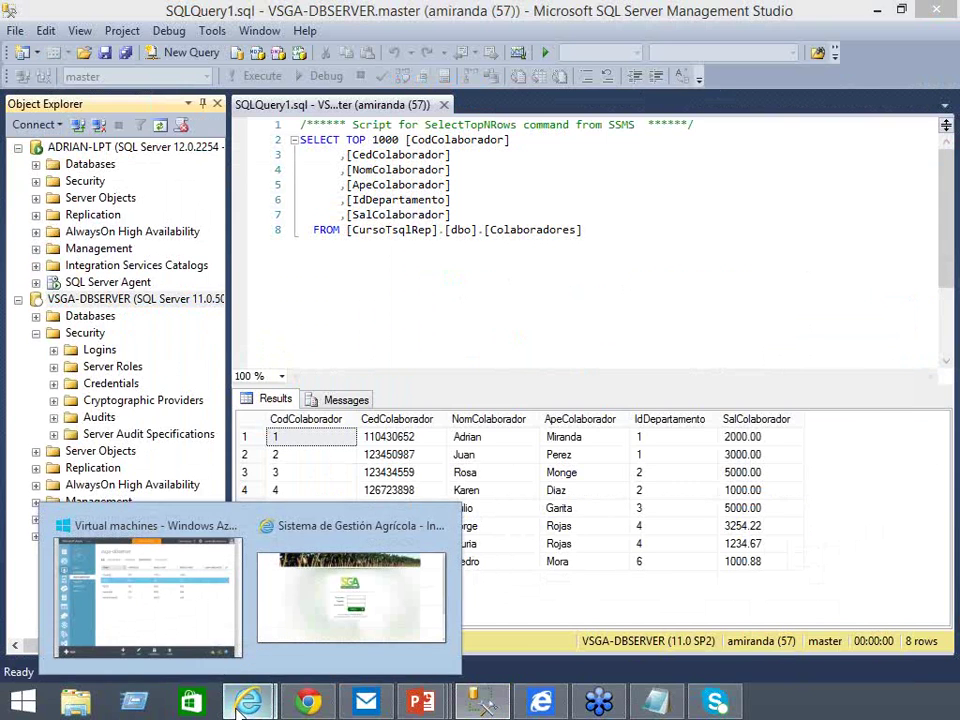
pyautogui.click(200, 600)
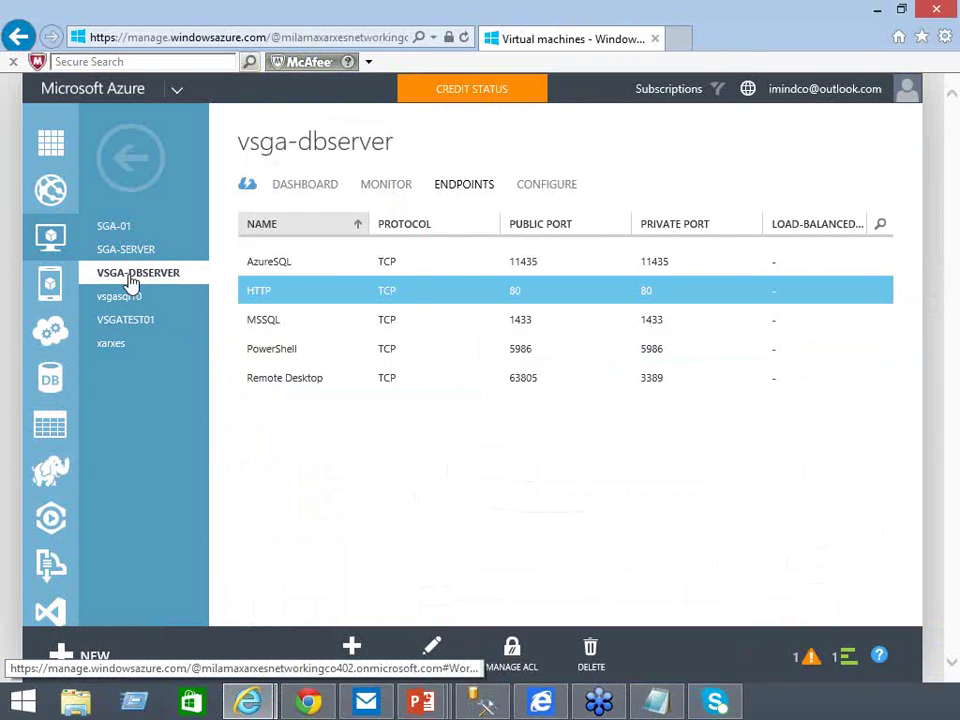
pyautogui.click(310, 190)
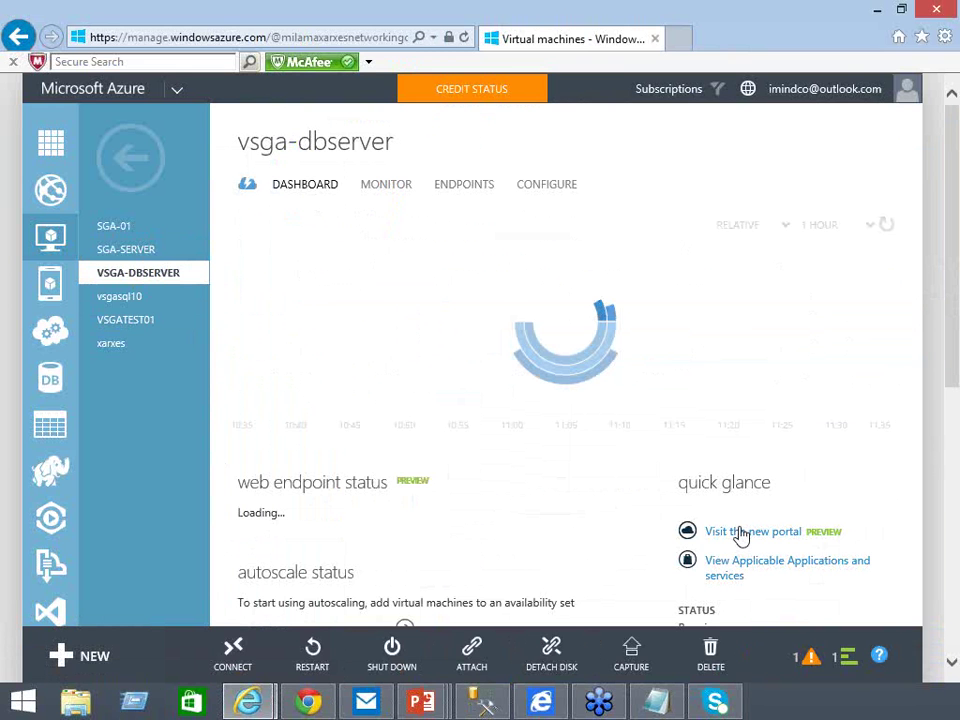
pyautogui.click(483, 703)
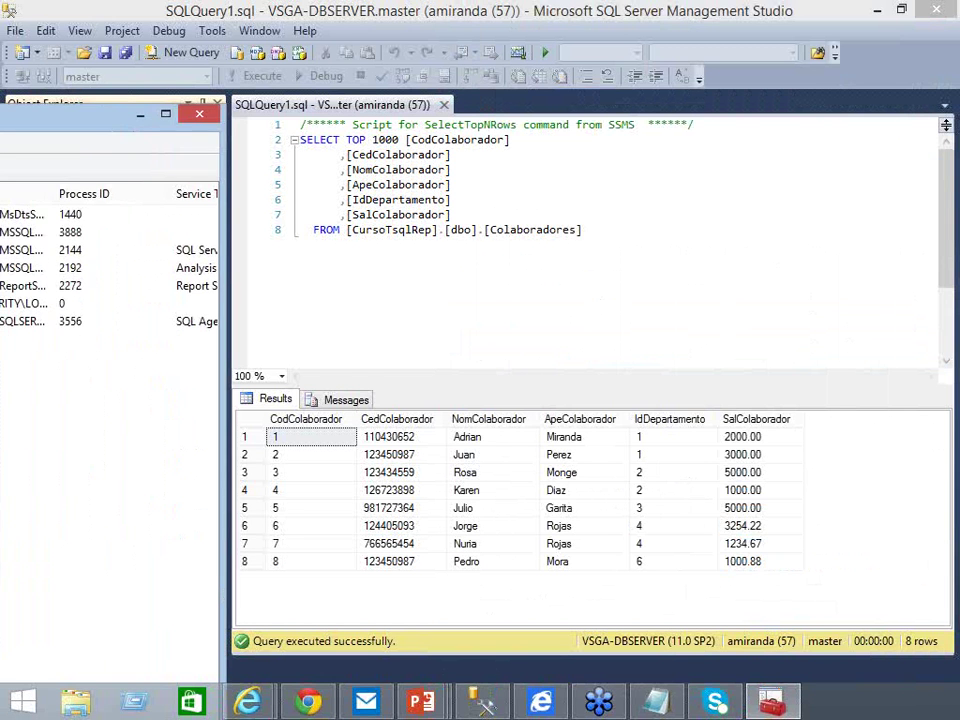
pyautogui.moveTo(0, 64); pyautogui.dragTo(404, 38)
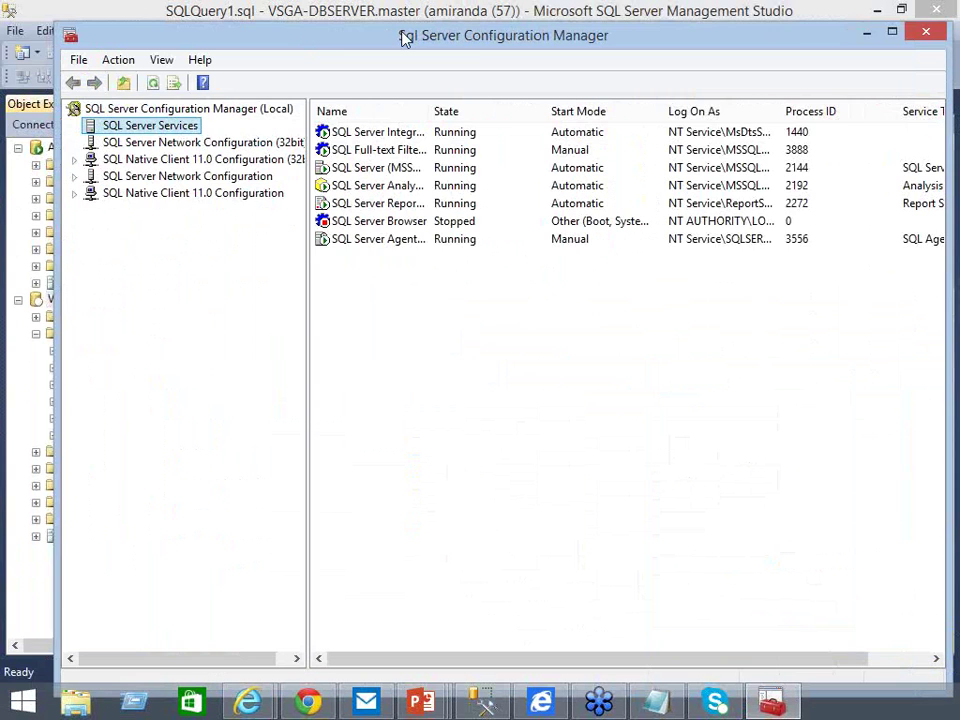
# - Review the SQL Native Client 11.0 aliases for VSGA-DBServer, VSGATEST01 and VSGASQL02
pyautogui.doubleClick(404, 38)
pyautogui.click(13, 165)
pyautogui.click(76, 198)
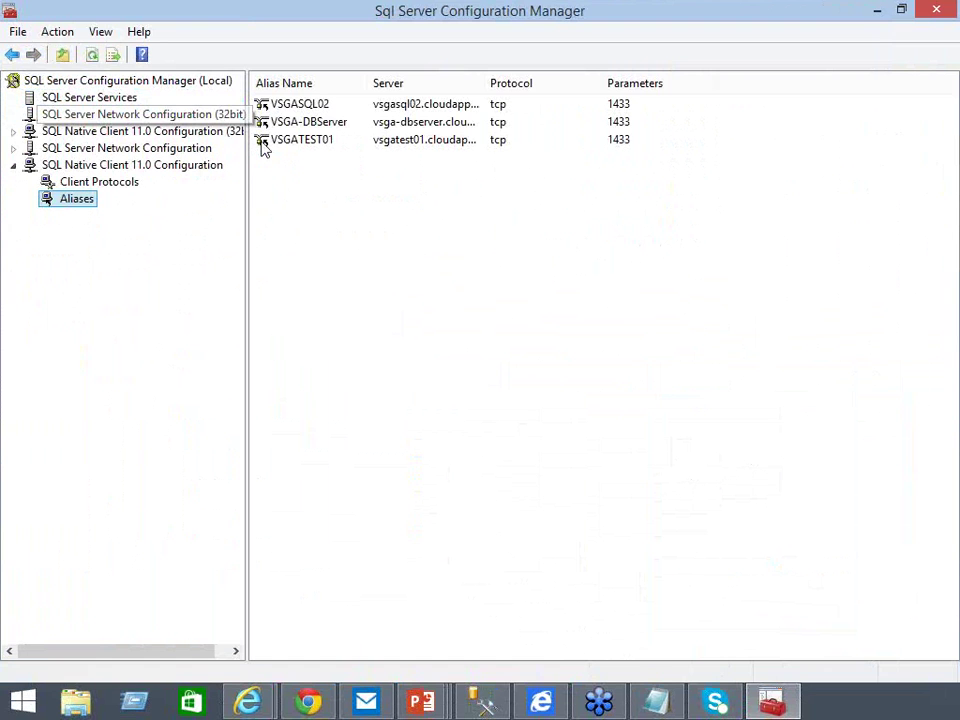
pyautogui.doubleClick(484, 86)
pyautogui.click(452, 124)
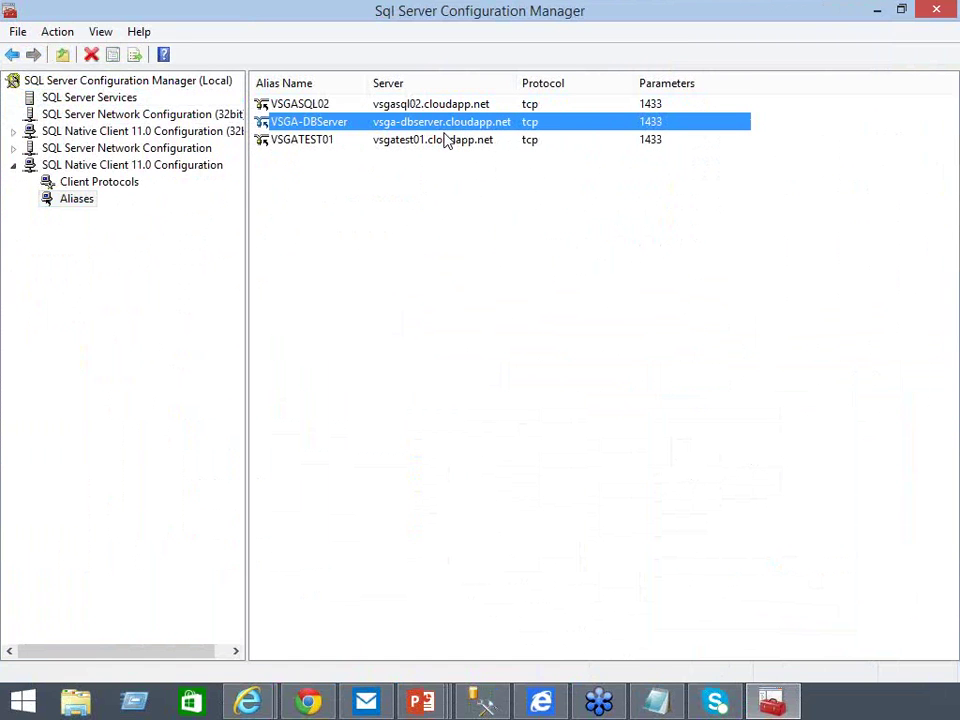
pyautogui.click(447, 140)
pyautogui.click(478, 122)
pyautogui.click(455, 106)
pyautogui.click(441, 142)
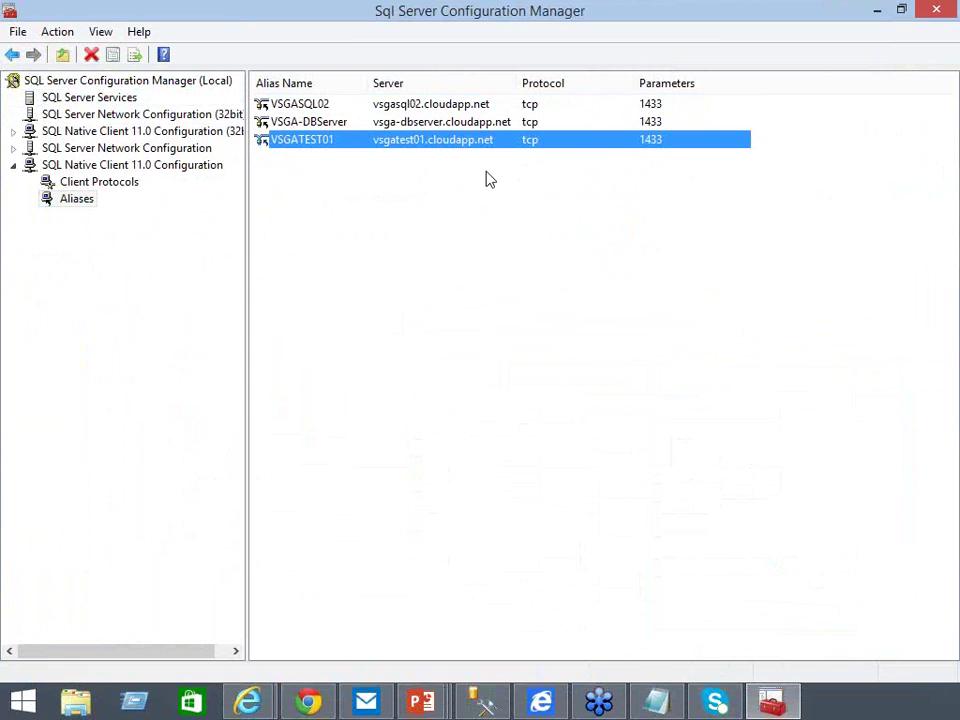
pyautogui.click(407, 122)
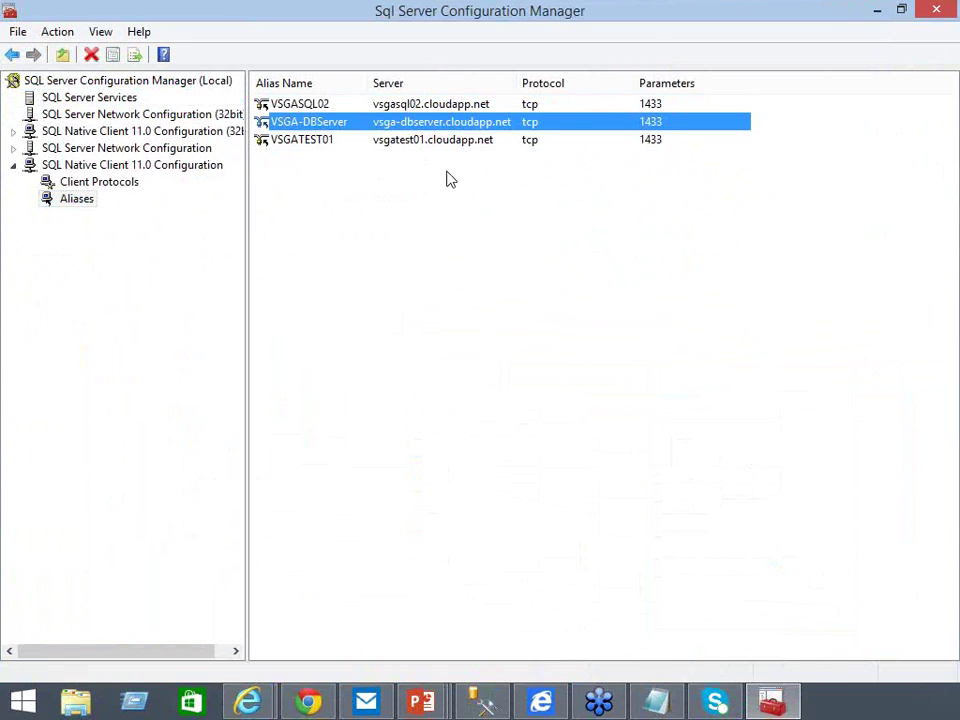
pyautogui.click(413, 146)
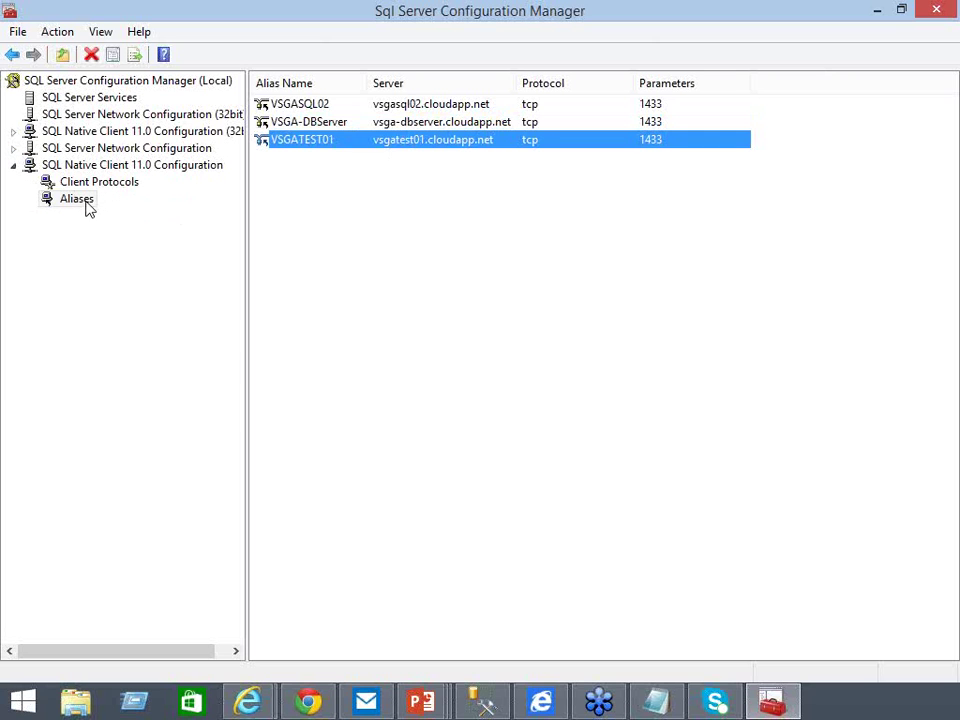
# - Check the 32-bit native client aliases and return to Management Studio
pyautogui.click(13, 131)
pyautogui.click(76, 164)
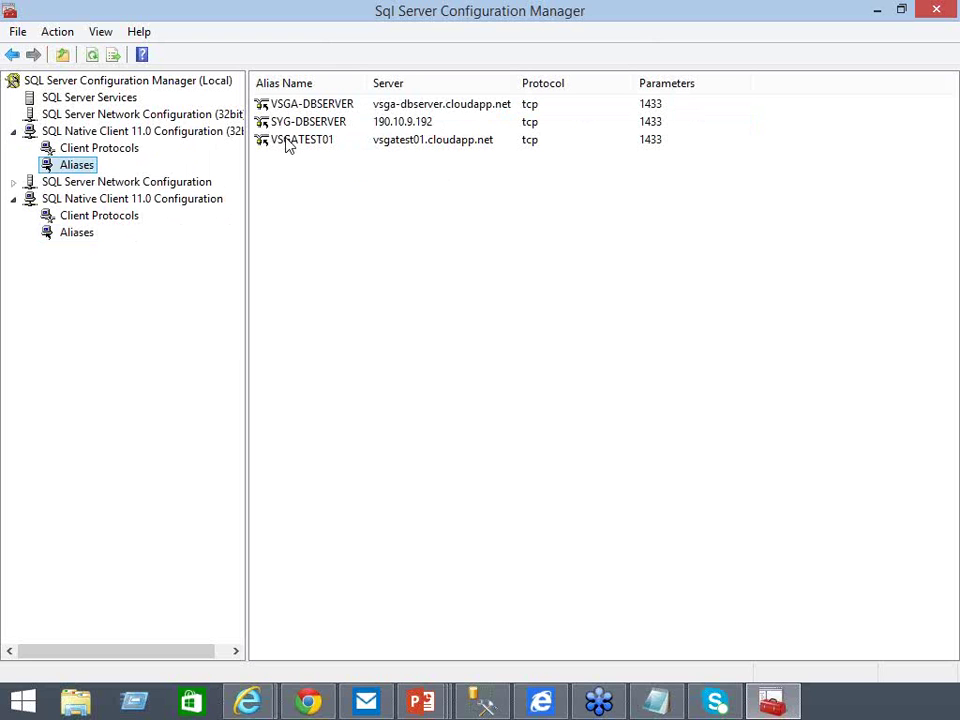
pyautogui.click(485, 705)
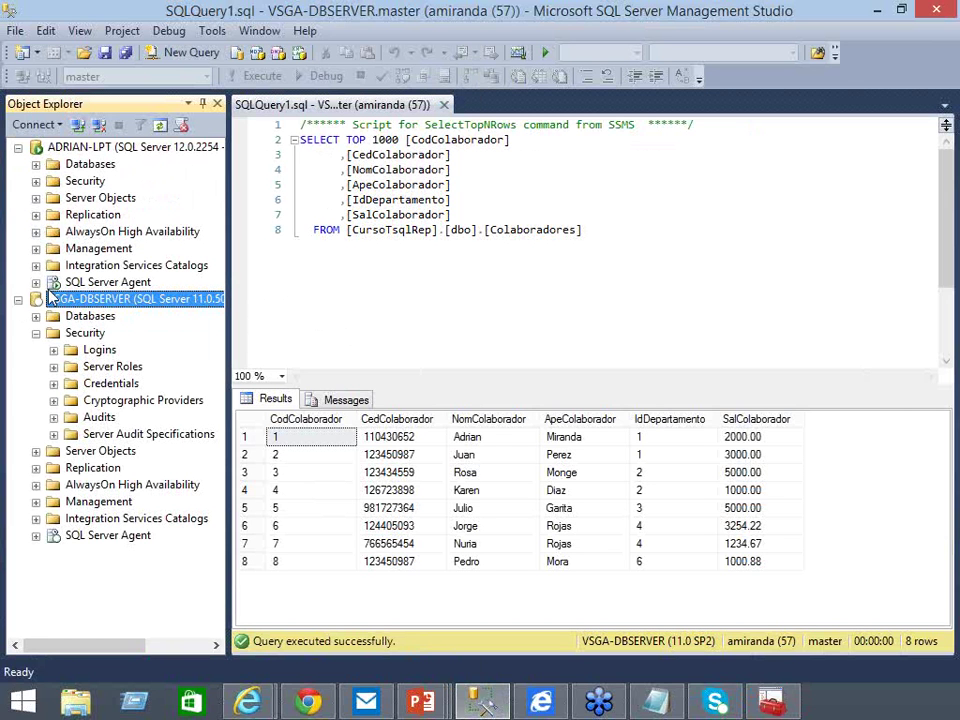
# - Expand the local server's databases and Replication folder, and browse testv5's tables
pyautogui.click(18, 300)
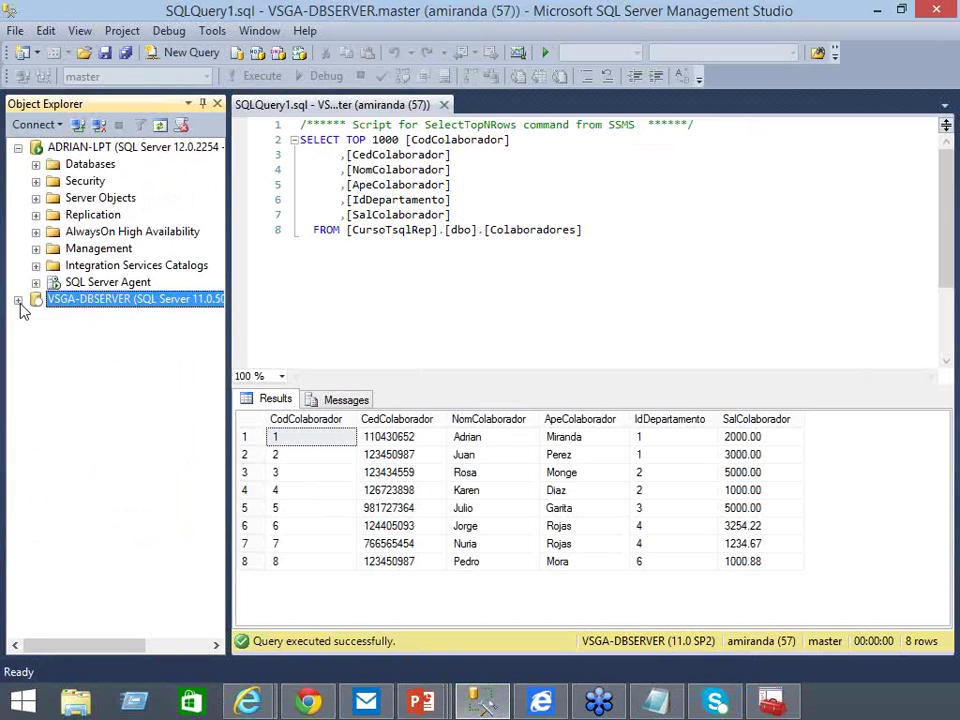
pyautogui.click(36, 165)
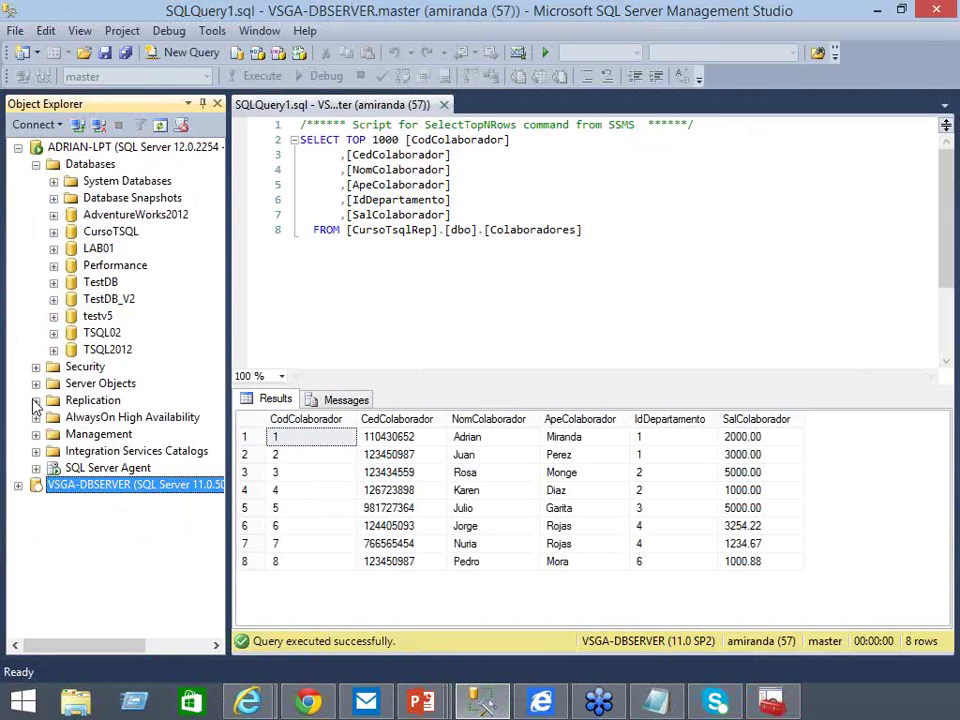
pyautogui.click(36, 401)
pyautogui.click(54, 417)
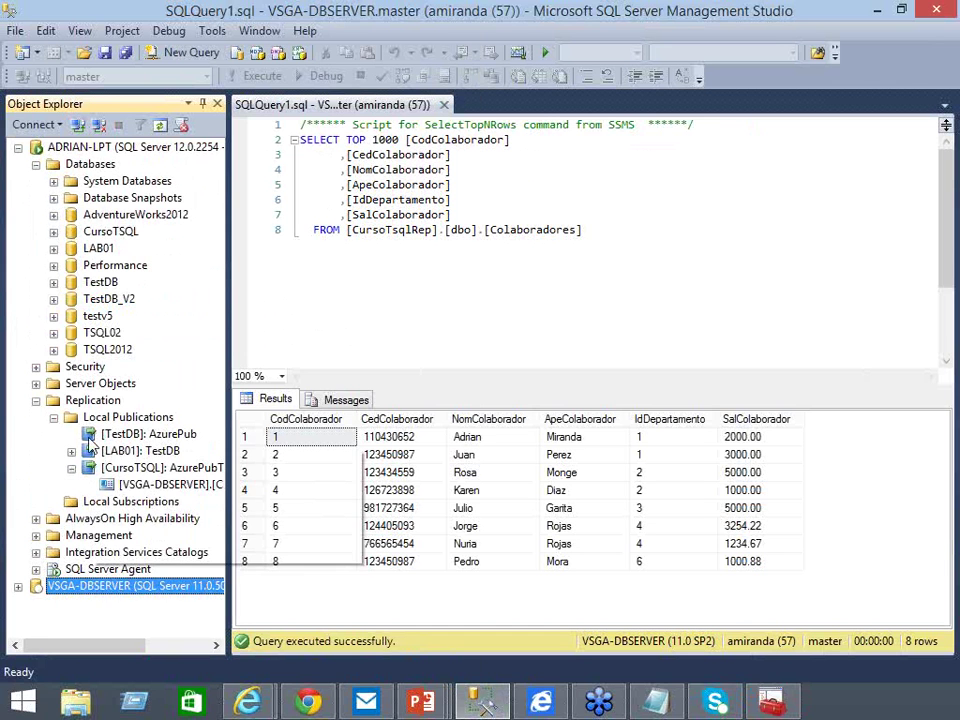
pyautogui.moveTo(92, 456)
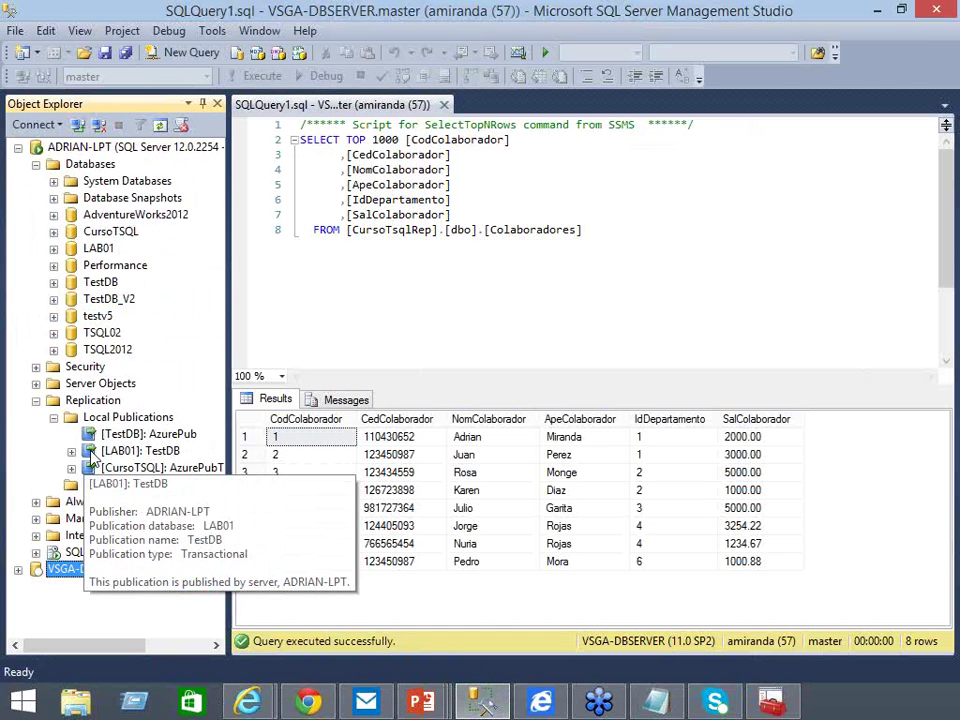
pyautogui.click(93, 401)
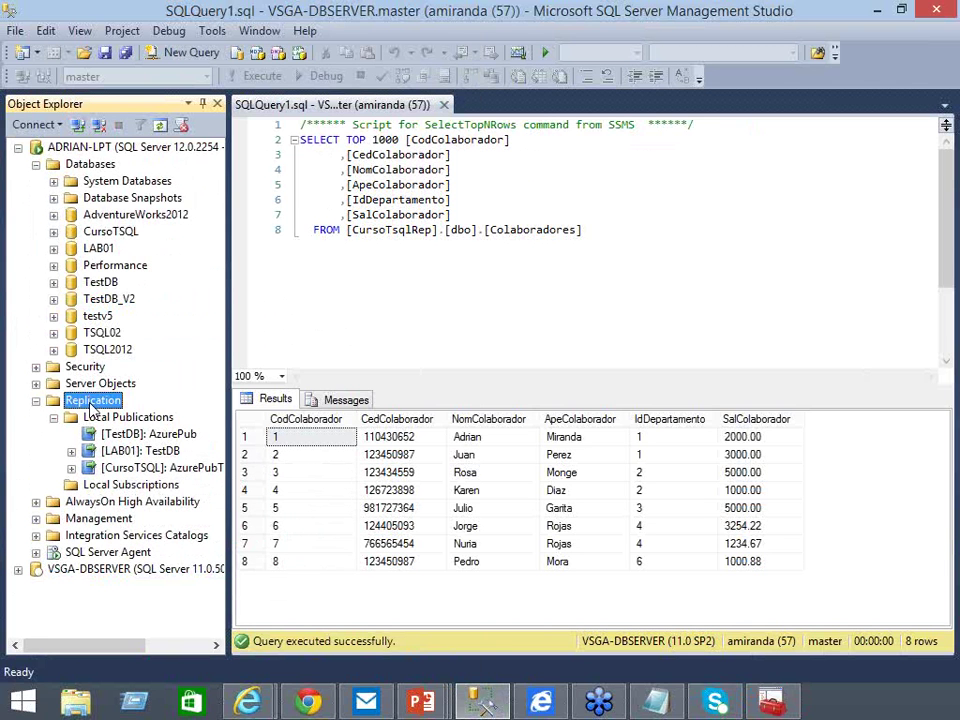
pyautogui.rightClick(93, 401)
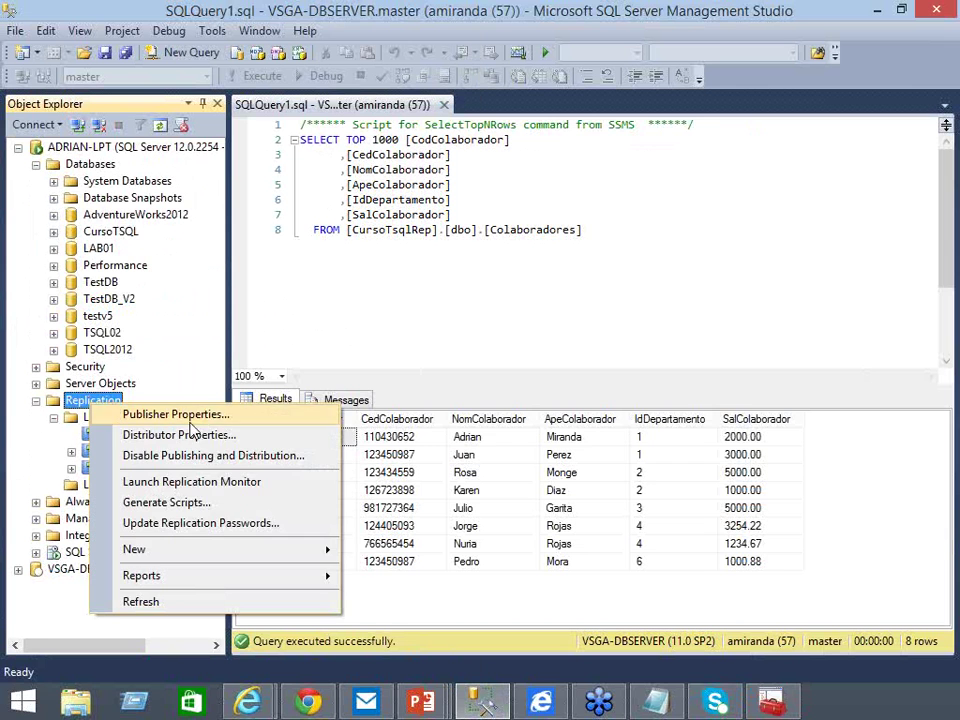
pyautogui.click(105, 283)
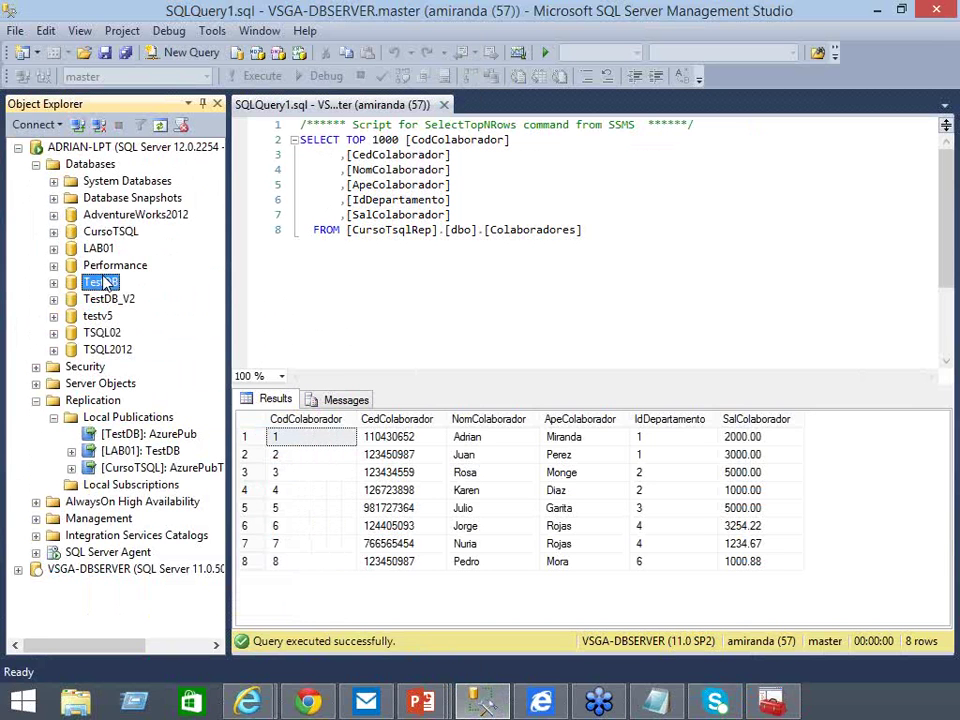
pyautogui.click(54, 316)
pyautogui.click(71, 350)
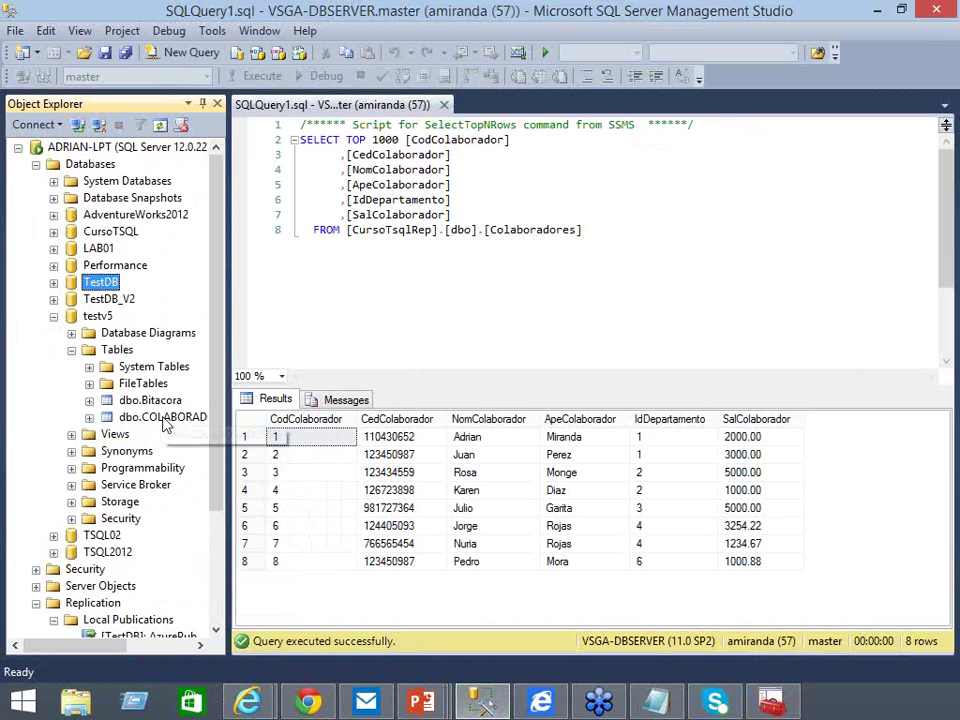
pyautogui.click(163, 419)
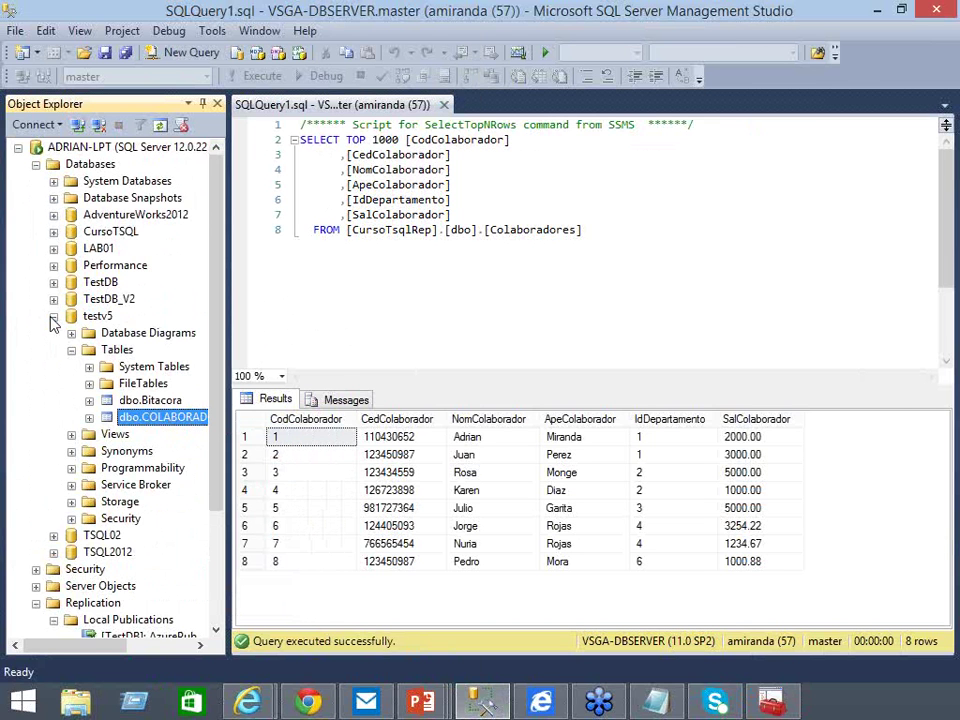
pyautogui.click(53, 317)
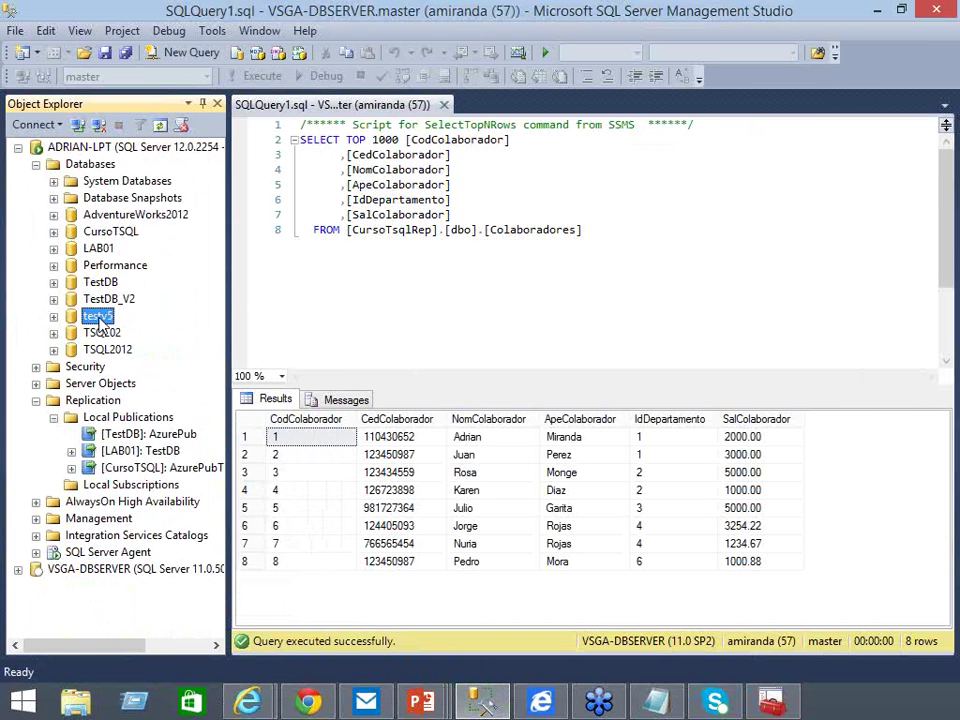
# - Launch the New Publication Wizard from Local Publications
pyautogui.click(112, 422)
pyautogui.rightClick(112, 422)
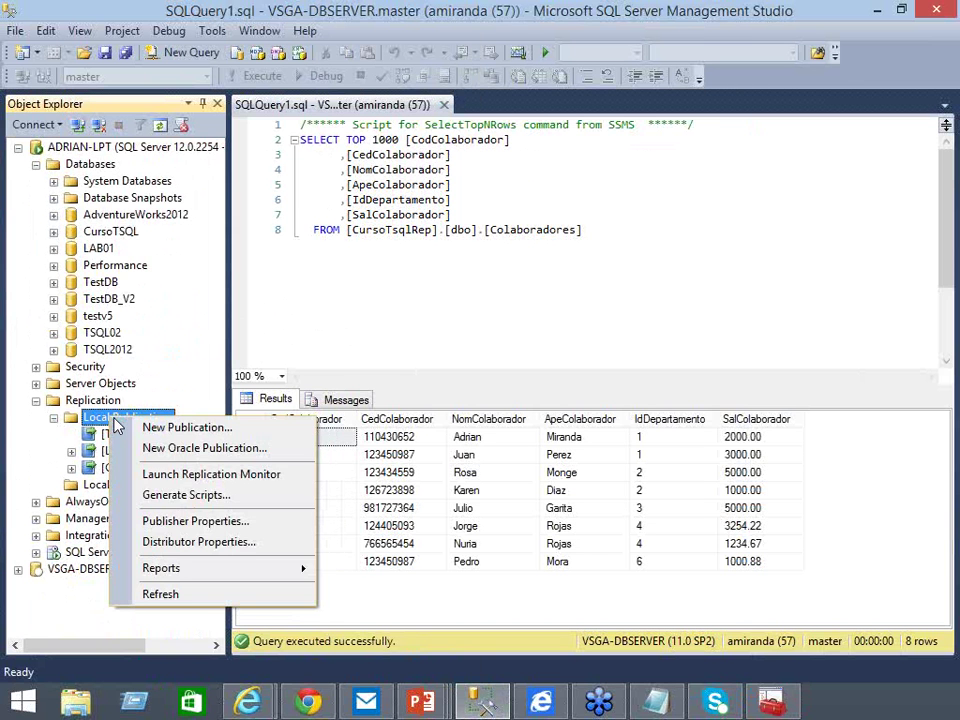
pyautogui.click(160, 426)
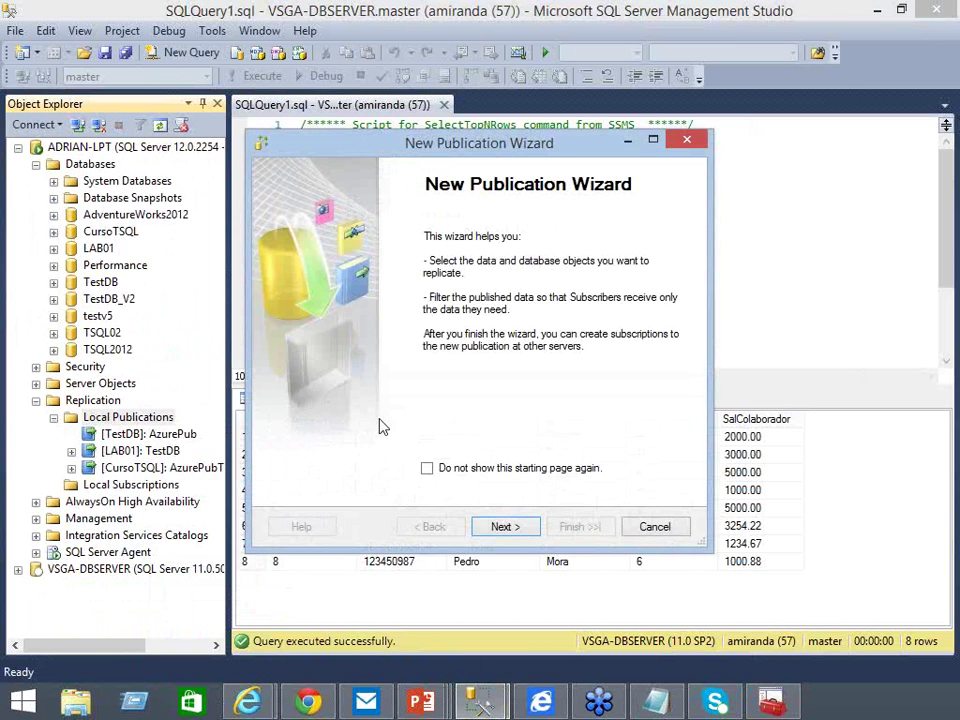
# - Start a transactional publication of testv5's Bitacora table, then cancel the wizard
pyautogui.click(505, 525)
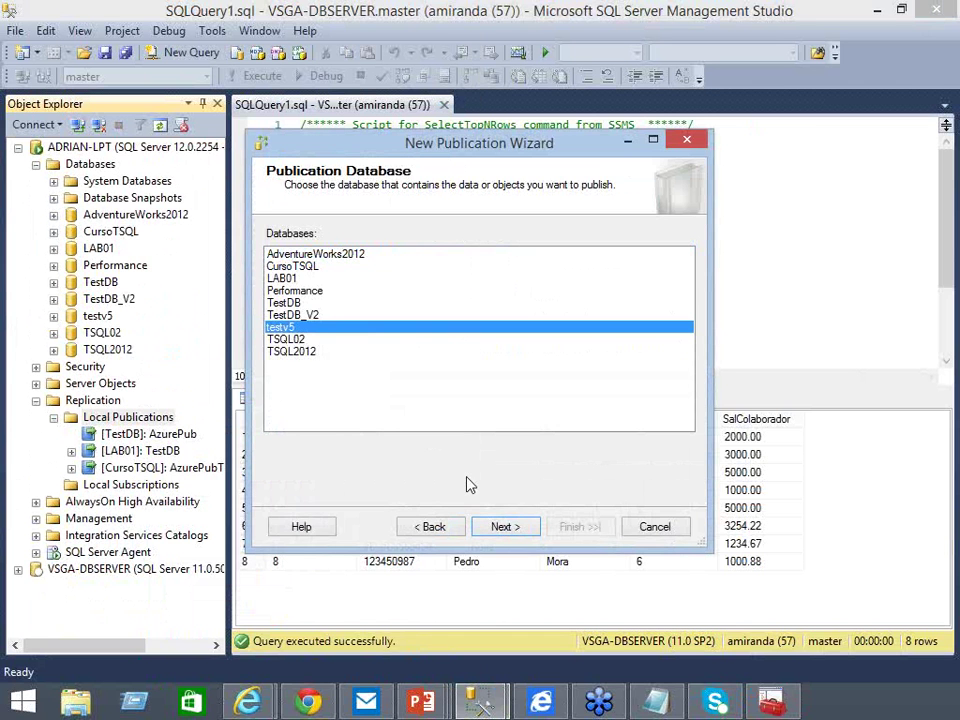
pyautogui.click(503, 526)
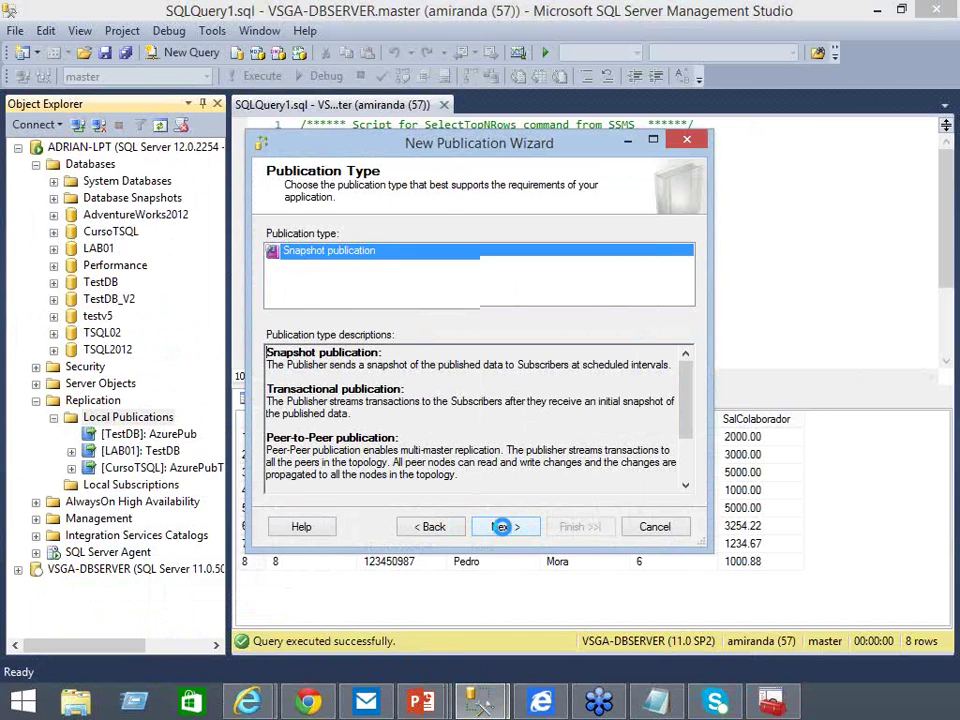
pyautogui.click(297, 264)
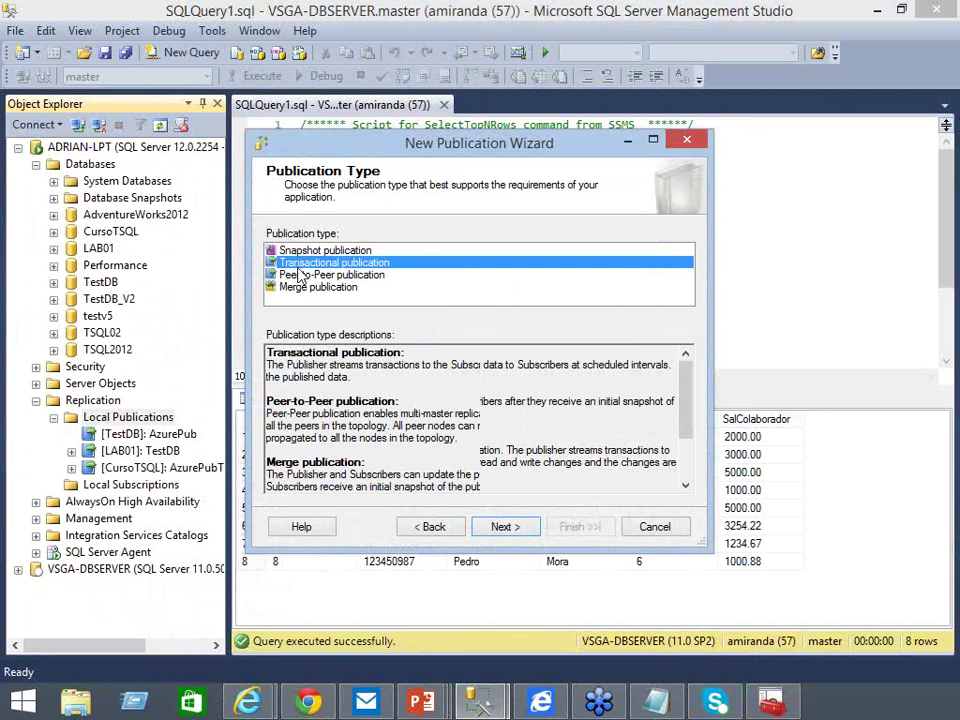
pyautogui.click(503, 525)
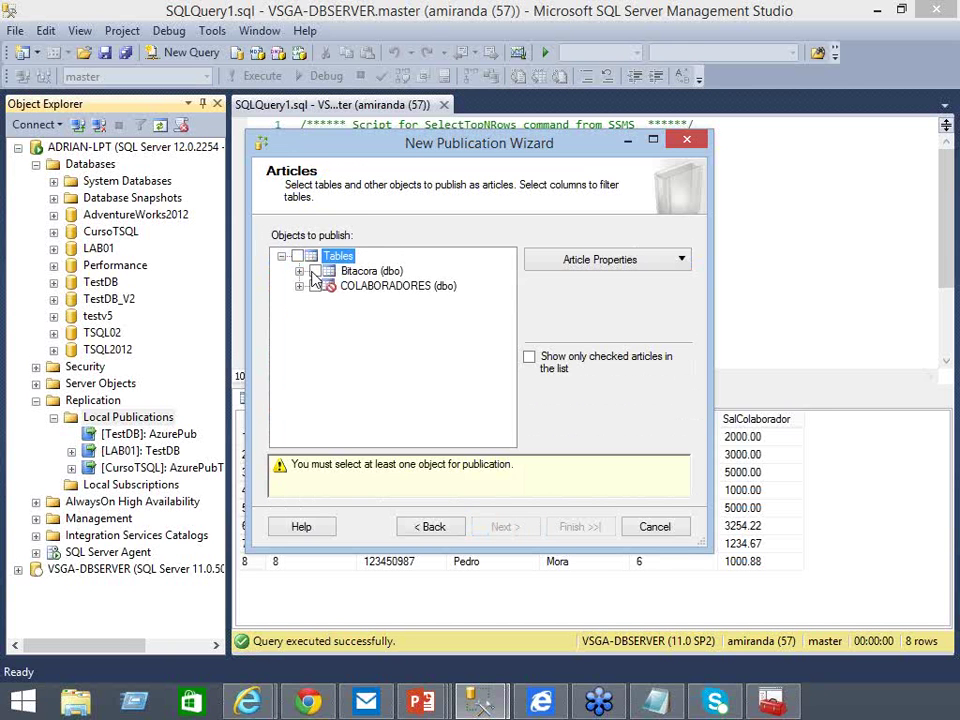
pyautogui.click(315, 271)
pyautogui.click(298, 271)
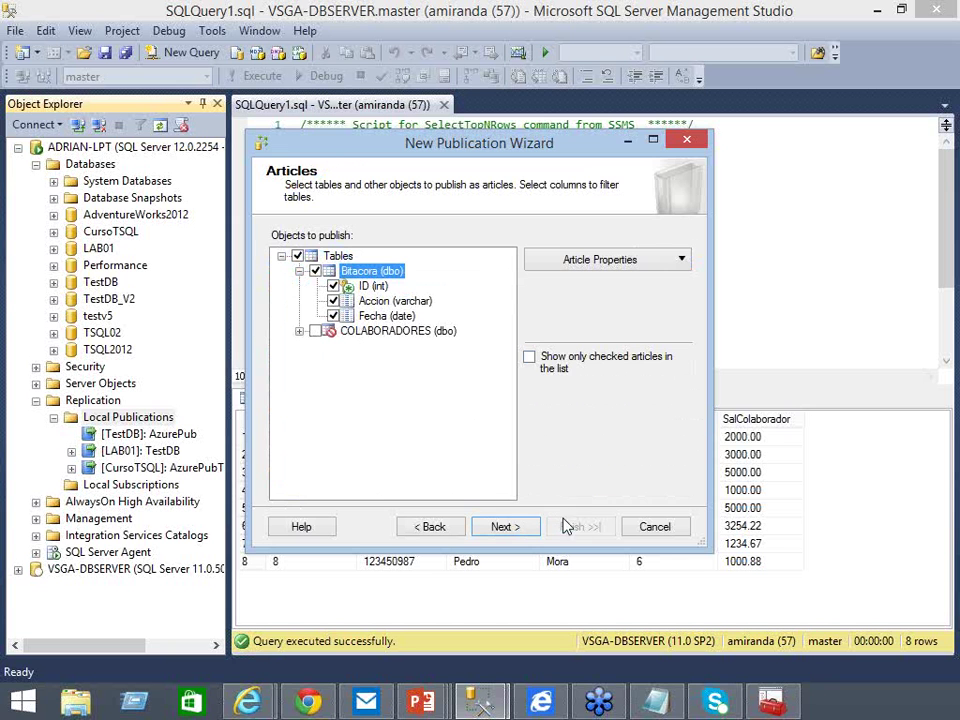
pyautogui.click(658, 531)
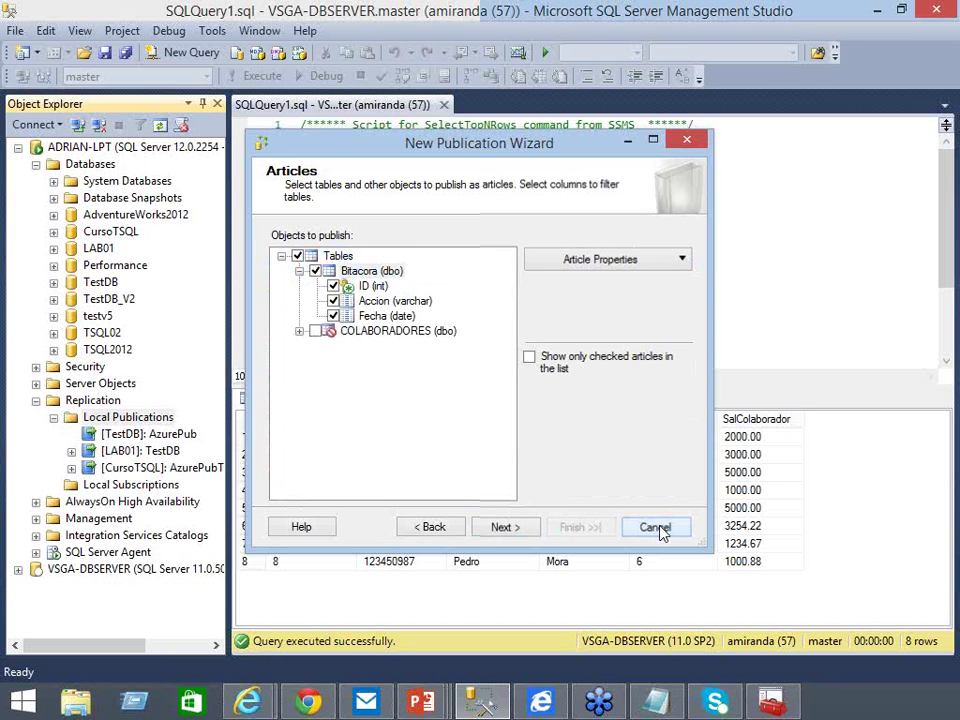
pyautogui.click(54, 333)
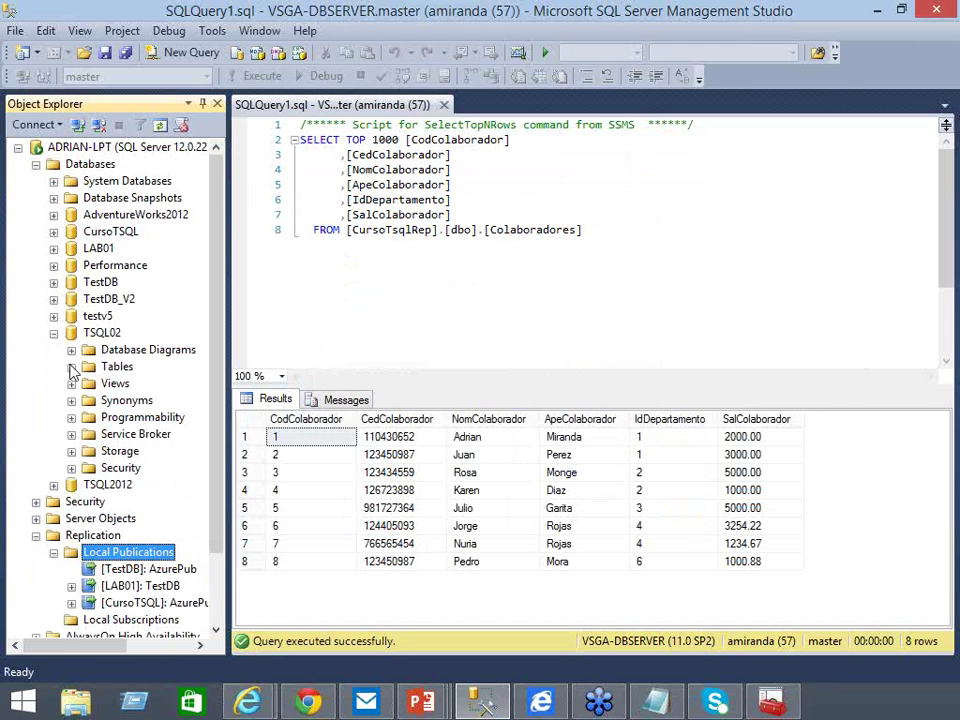
pyautogui.click(71, 366)
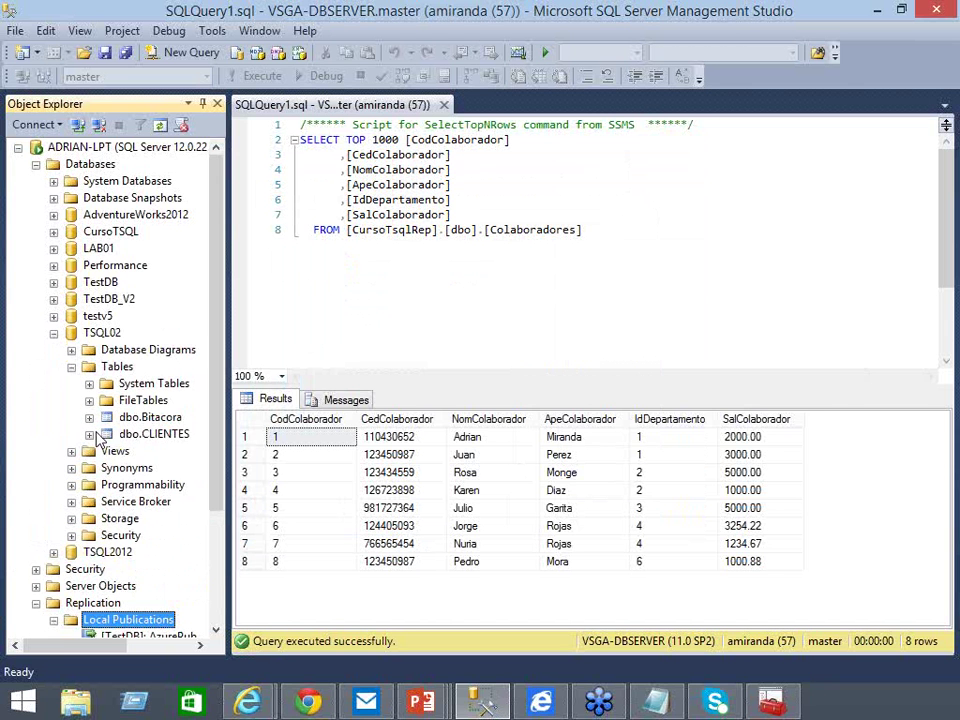
pyautogui.click(89, 434)
pyautogui.click(107, 452)
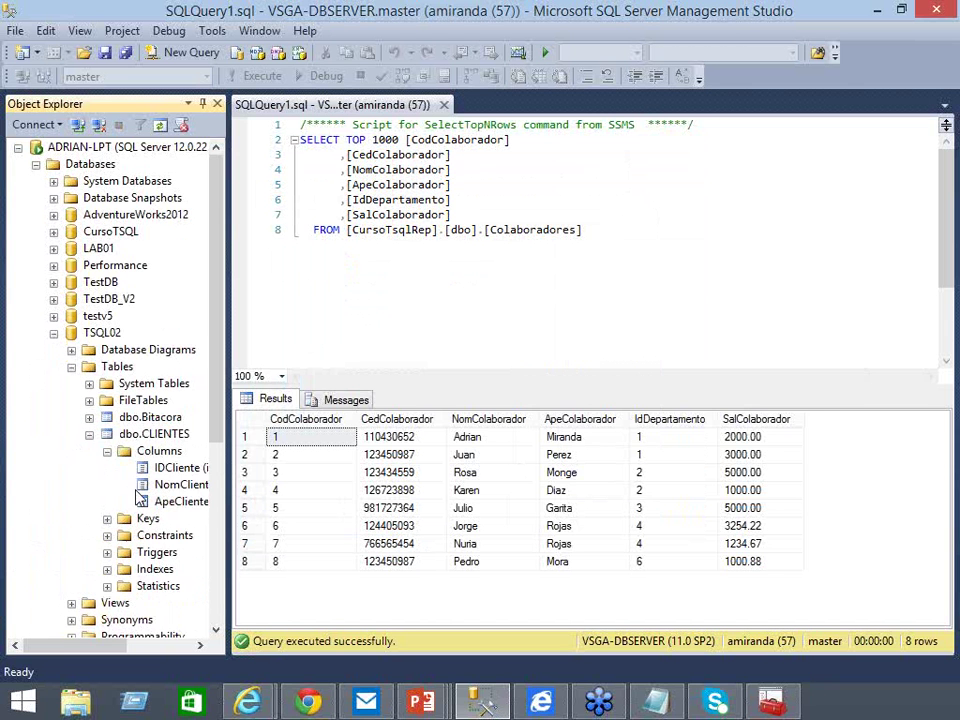
pyautogui.click(107, 570)
pyautogui.click(53, 232)
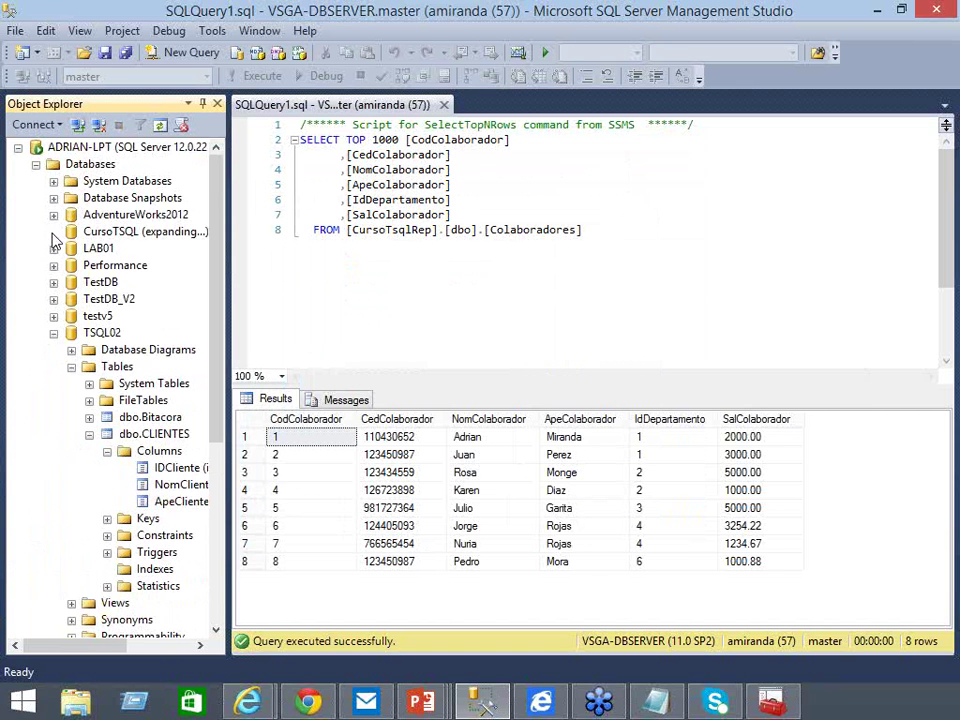
pyautogui.click(71, 265)
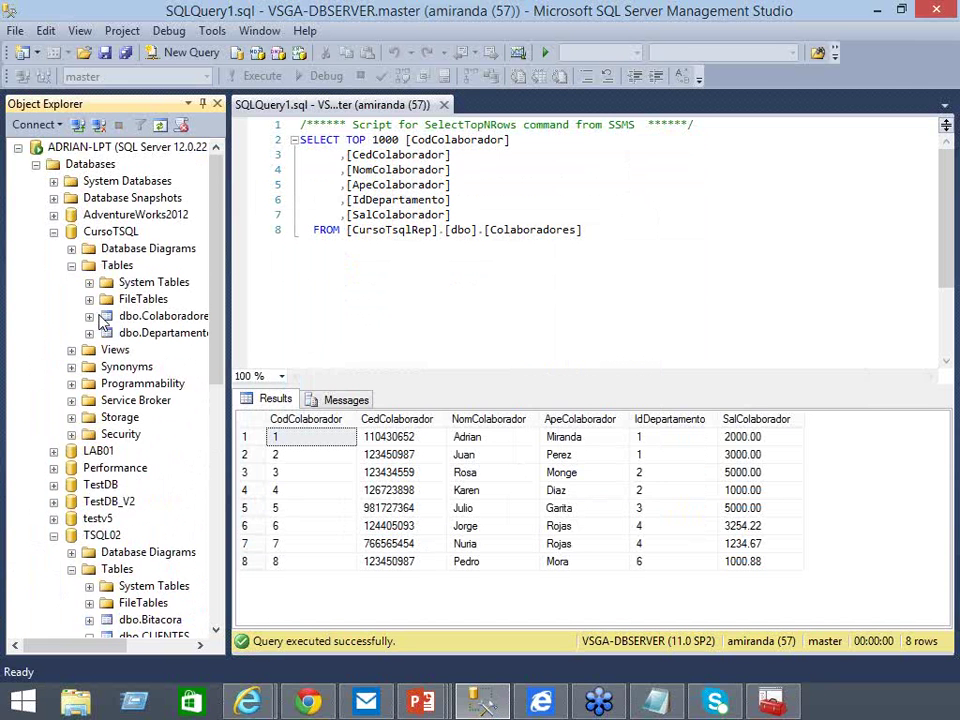
pyautogui.click(91, 317)
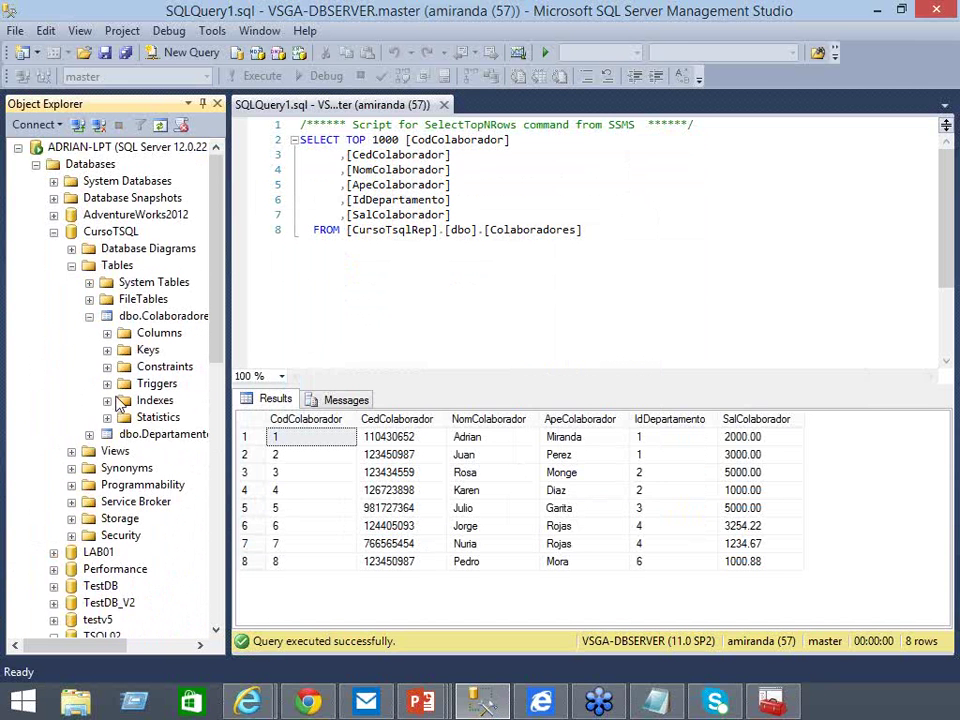
pyautogui.click(107, 400)
pyautogui.click(53, 231)
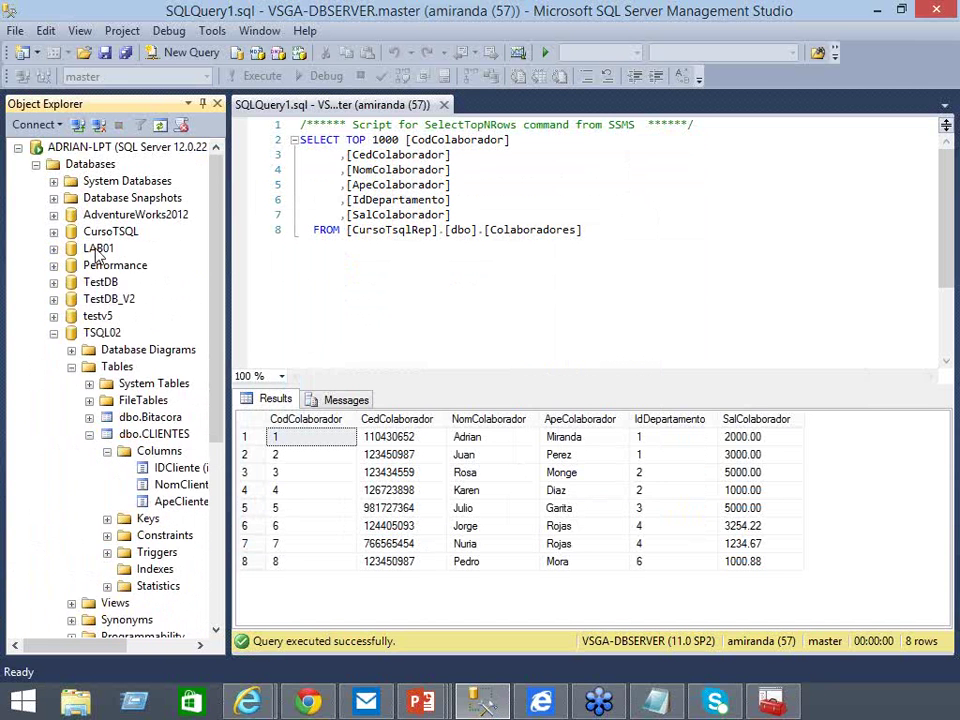
pyautogui.click(53, 332)
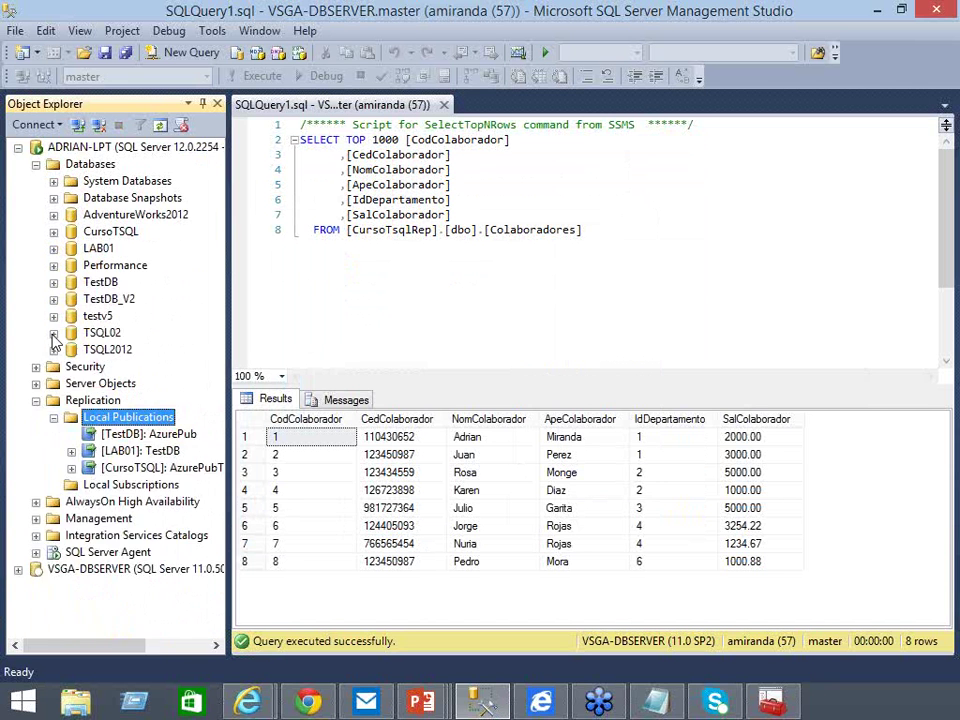
# - Relaunch the New Publication Wizard with CursoTSQL as a Transactional publication
pyautogui.rightClick(115, 422)
pyautogui.click(182, 428)
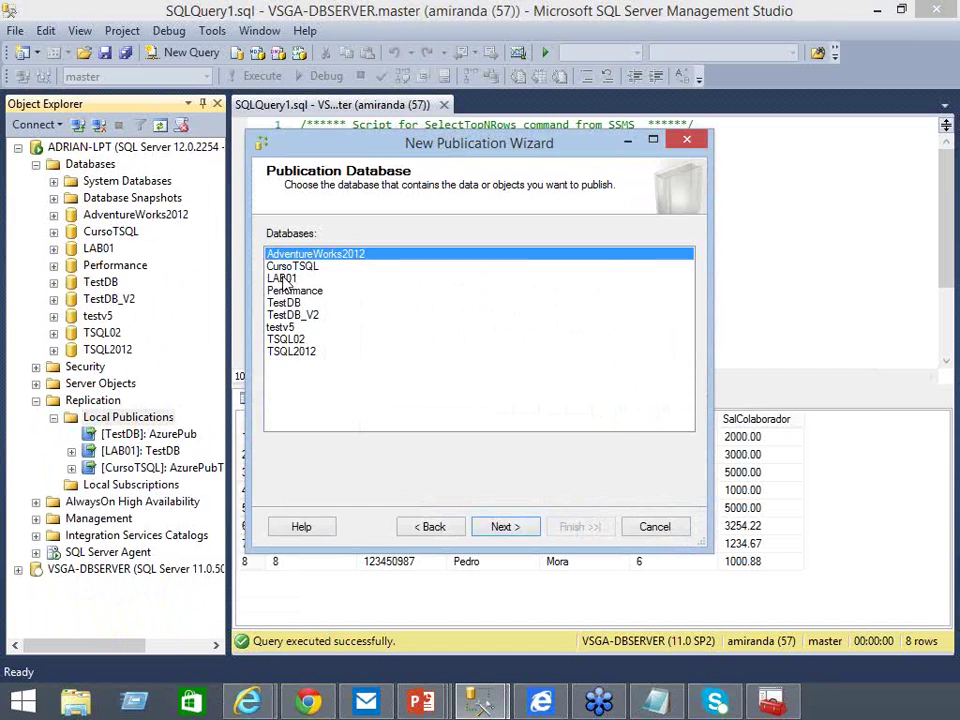
pyautogui.press('Down')
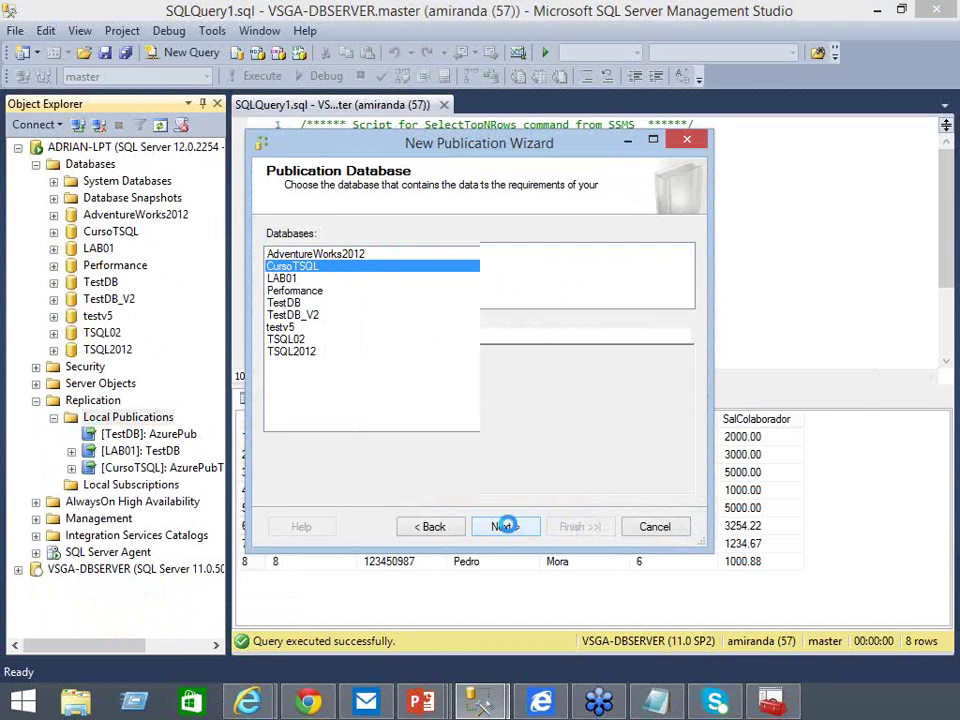
pyautogui.click(505, 527)
pyautogui.click(315, 263)
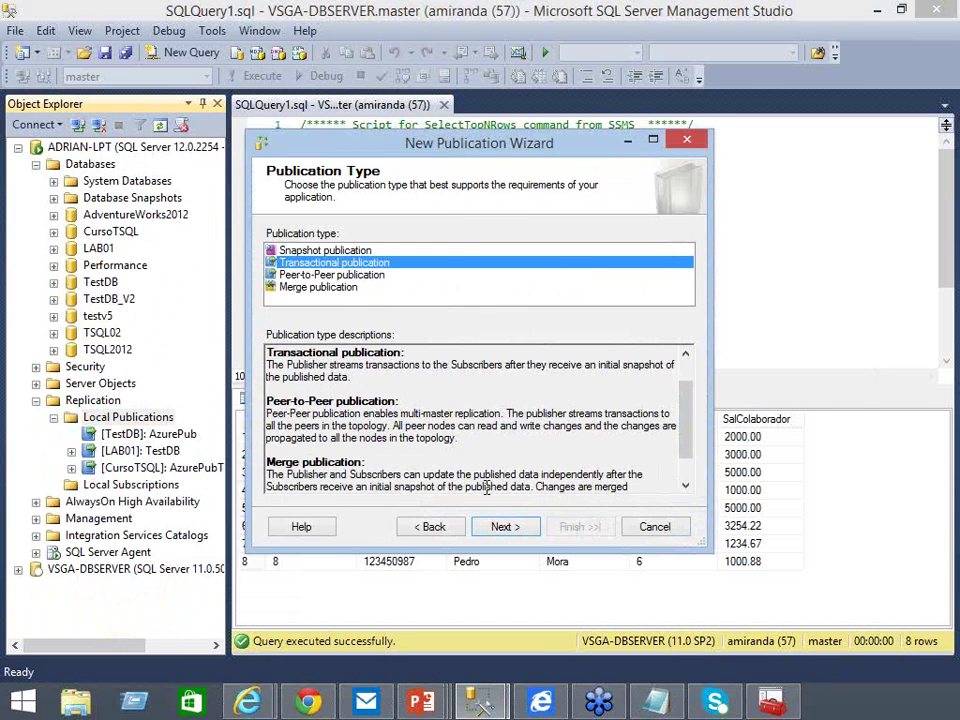
pyautogui.click(500, 526)
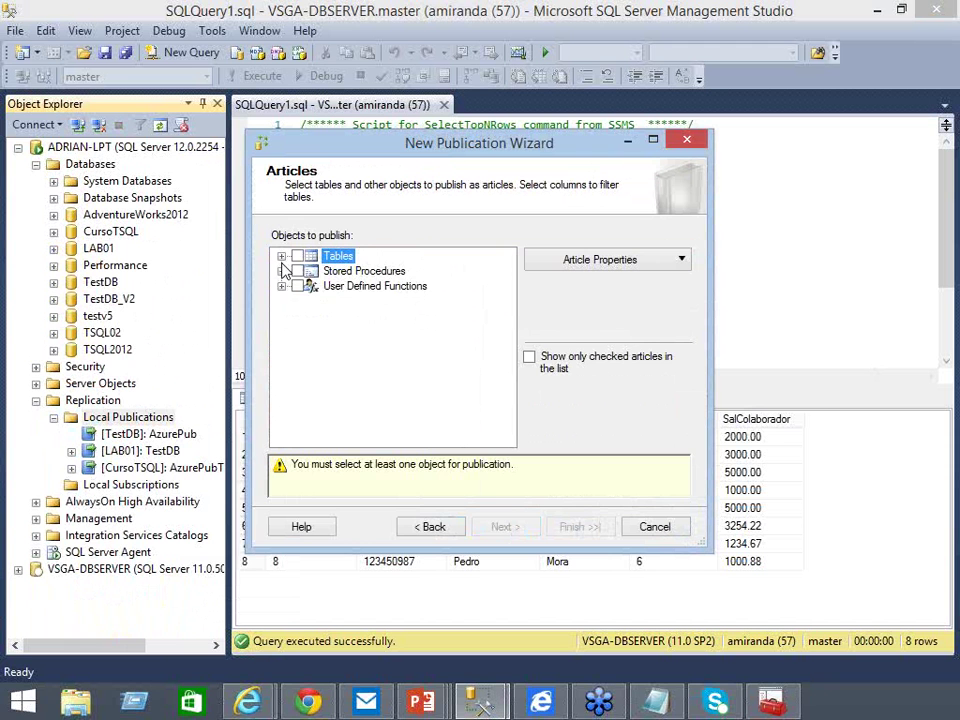
# - Publish the Colaboradores and Departamentos tables, skip row filtering, and create the snapshot immediately
pyautogui.click(281, 257)
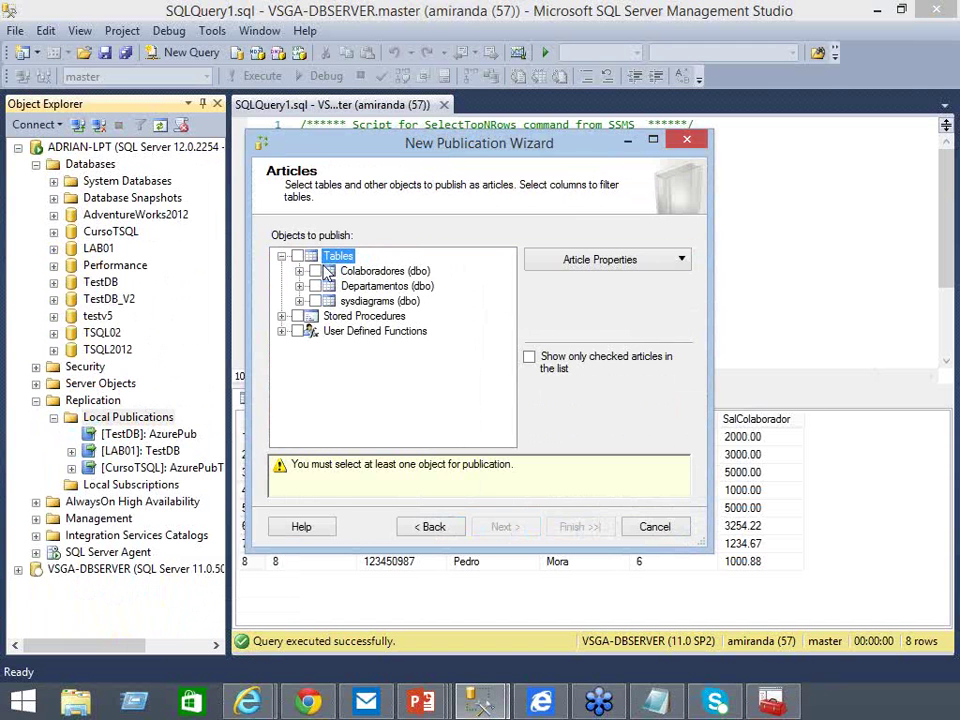
pyautogui.click(315, 271)
pyautogui.click(315, 286)
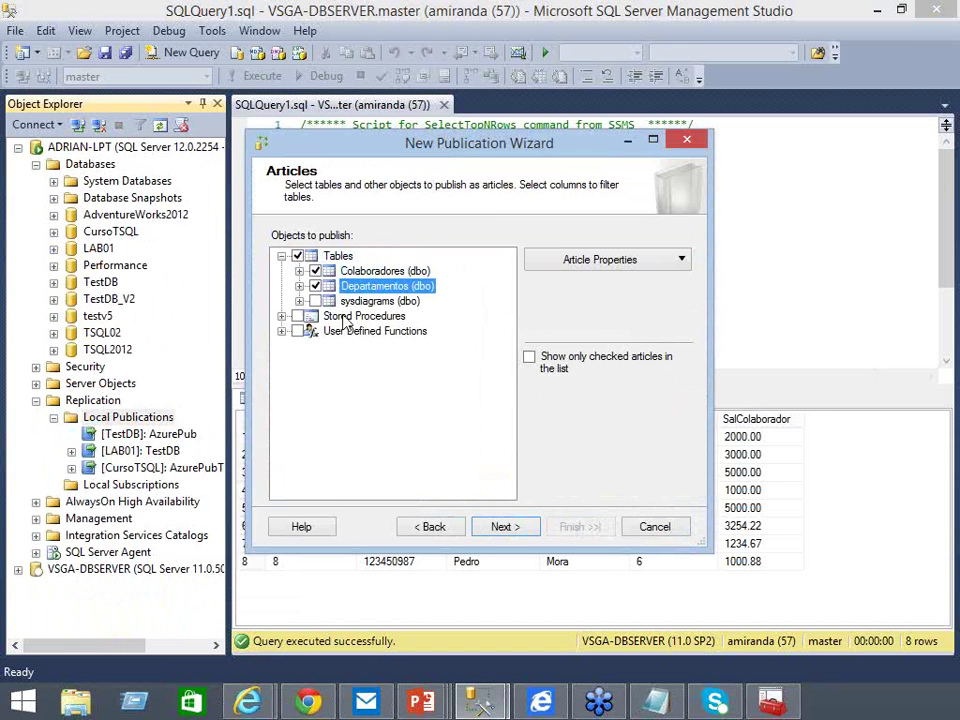
pyautogui.click(522, 526)
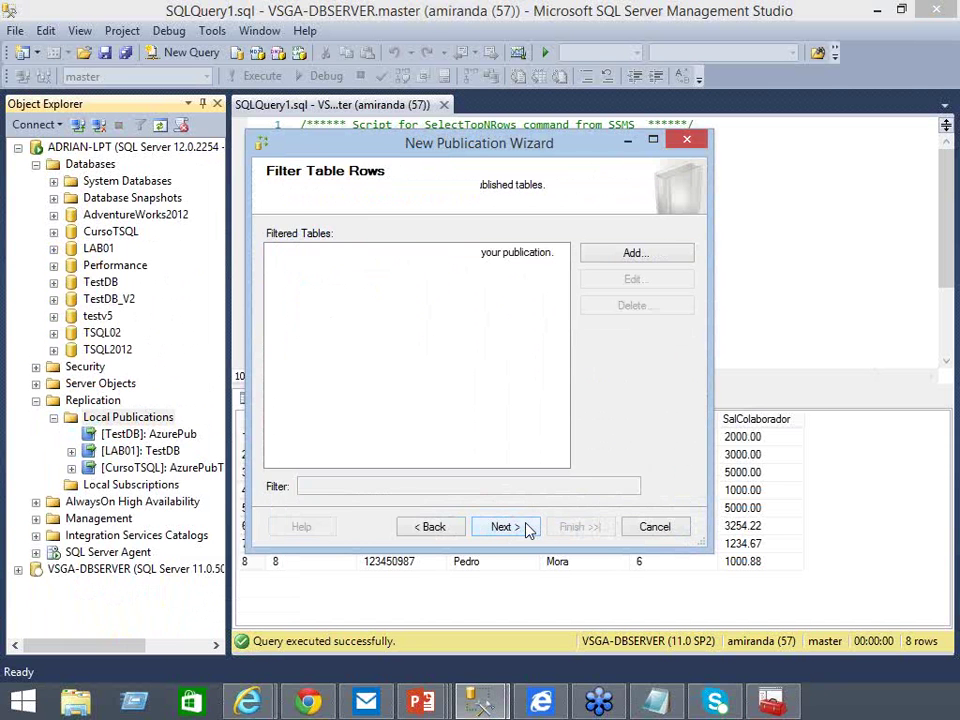
pyautogui.click(524, 527)
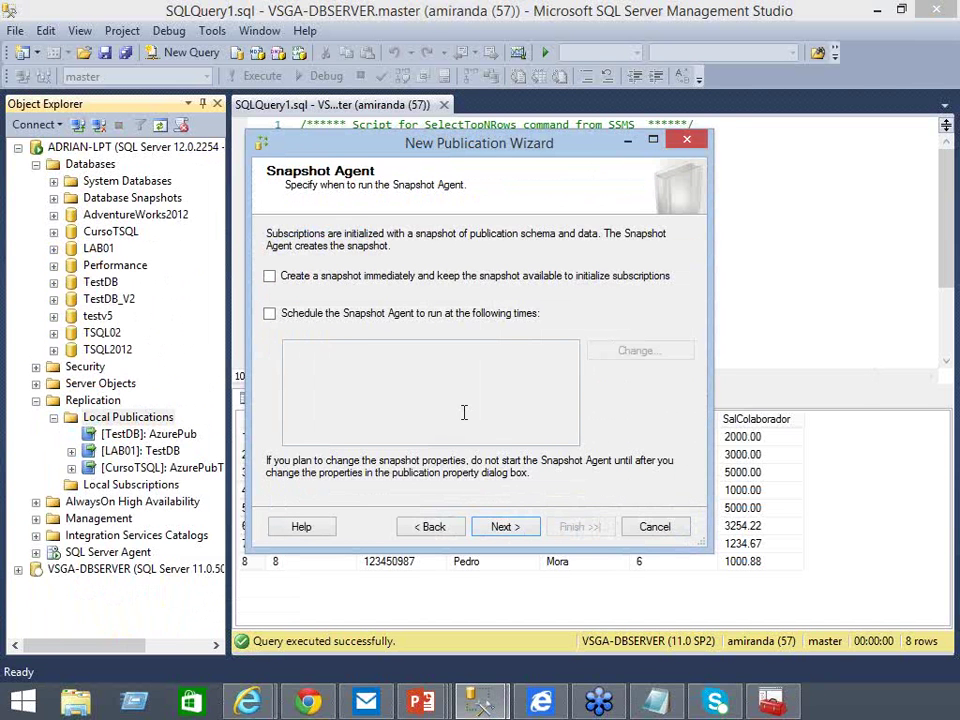
pyautogui.click(390, 276)
# - Run the Snapshot Agent under the SQL Server Agent account
pyautogui.click(506, 527)
pyautogui.click(600, 258)
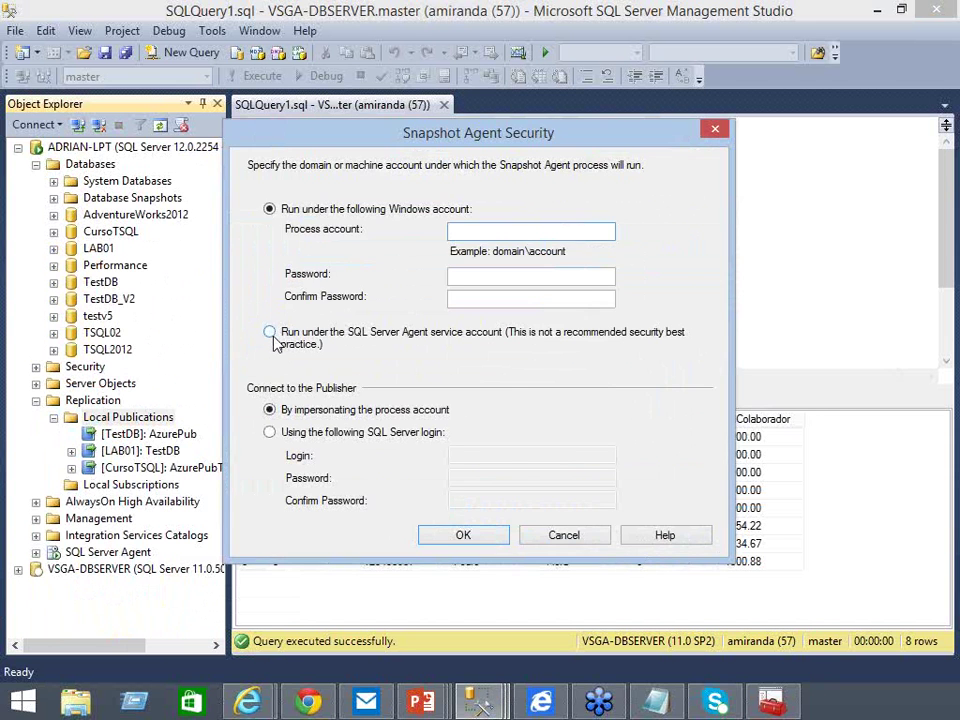
pyautogui.click(269, 332)
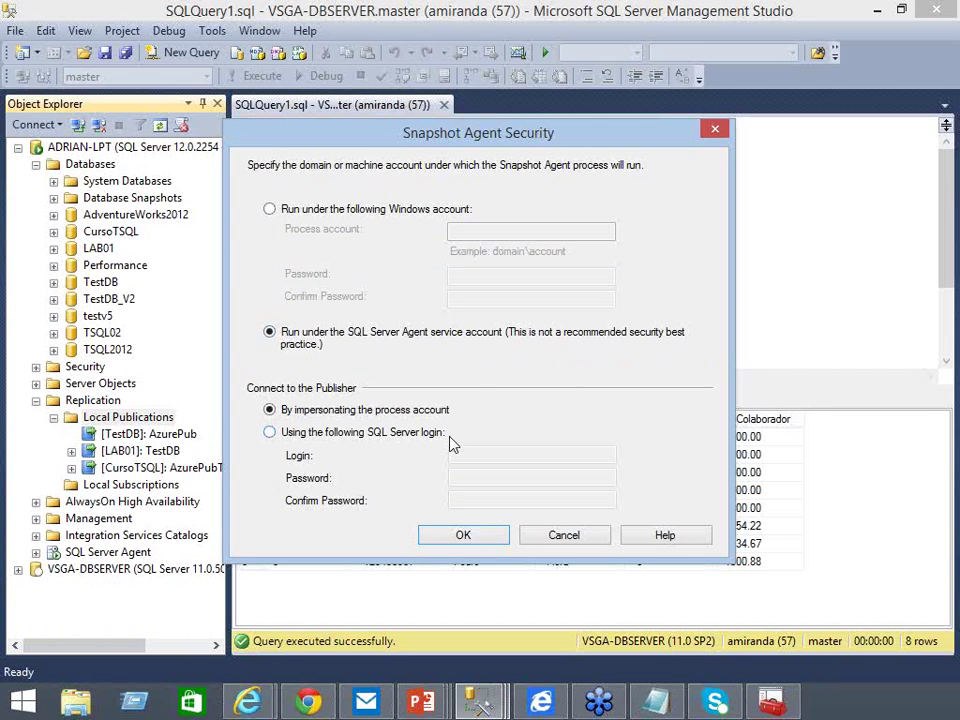
pyautogui.click(464, 536)
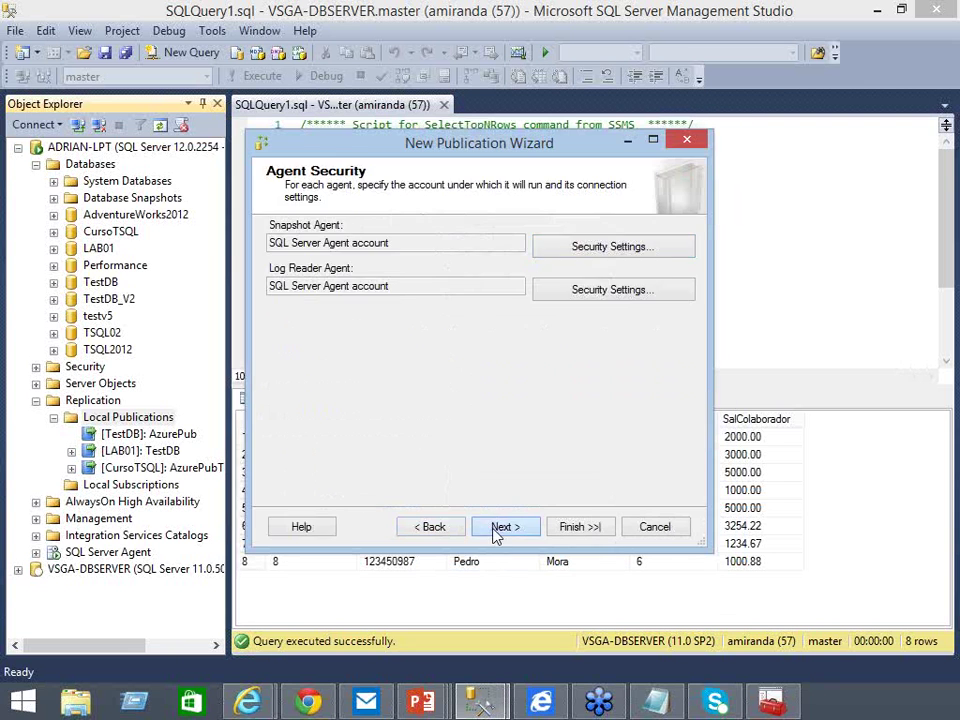
pyautogui.click(497, 534)
# - Name the publication AzureTestRepli, create it, and select it under Local Publications
pyautogui.click(513, 524)
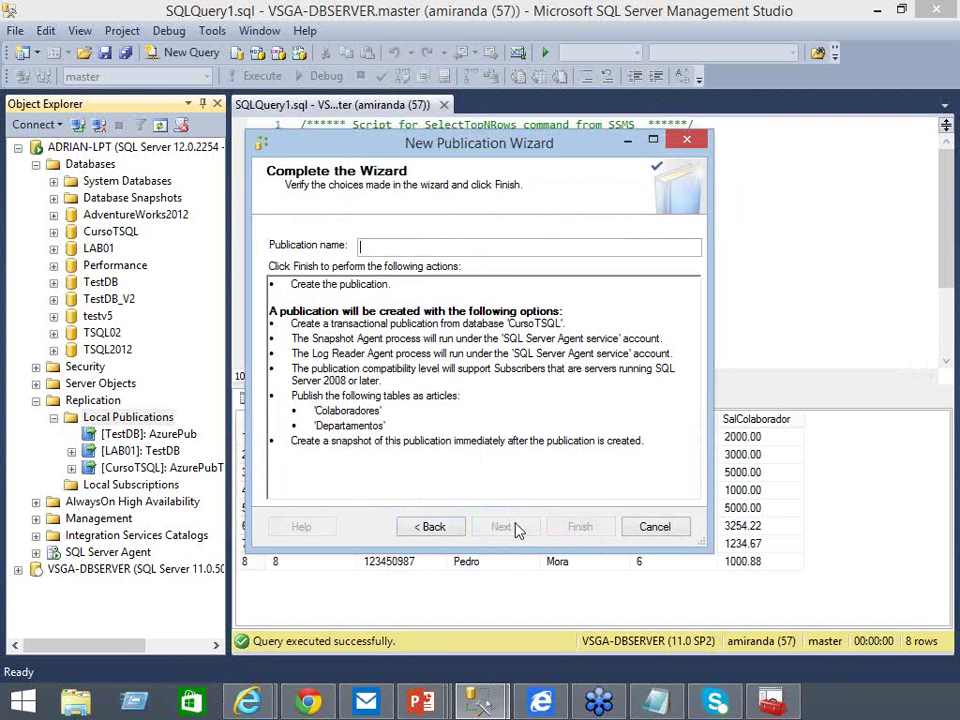
pyautogui.write('AzureTestRepli')
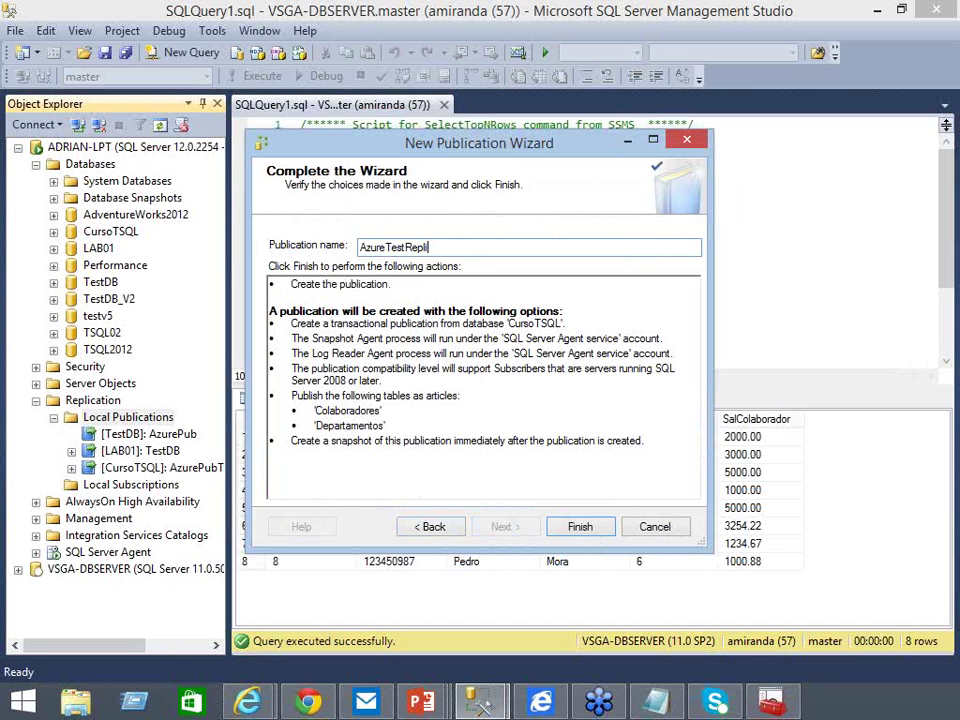
pyautogui.click(581, 527)
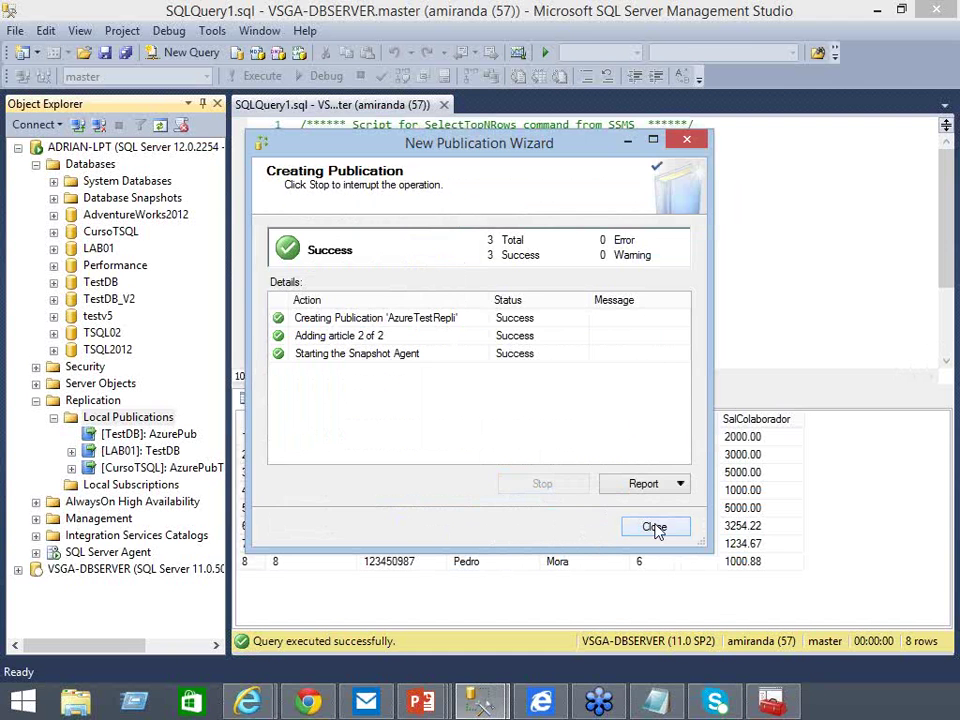
pyautogui.click(655, 528)
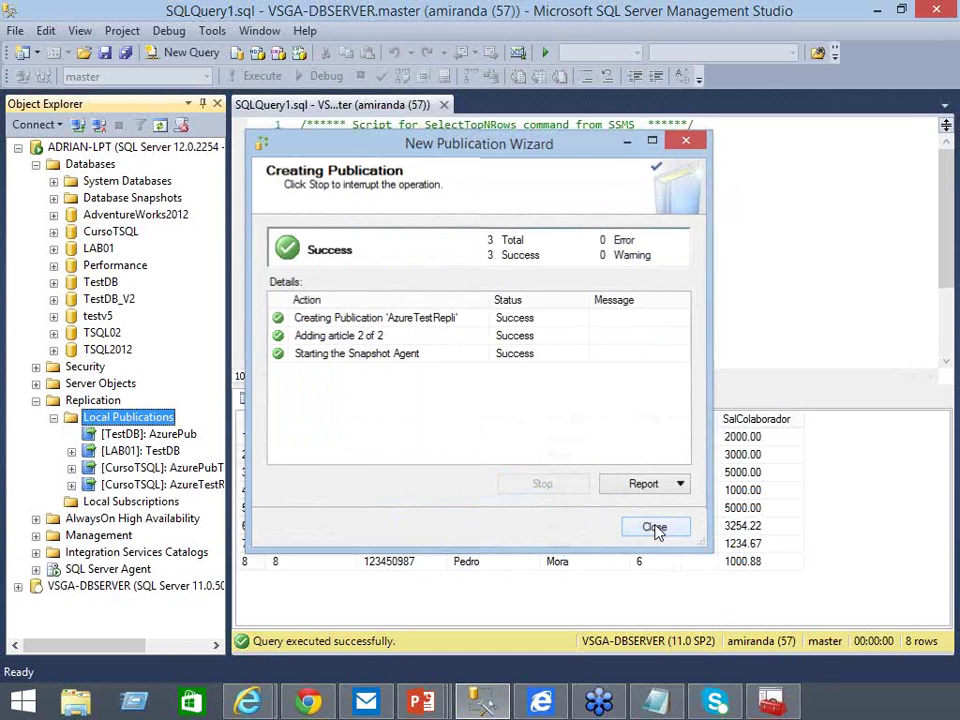
pyautogui.click(121, 485)
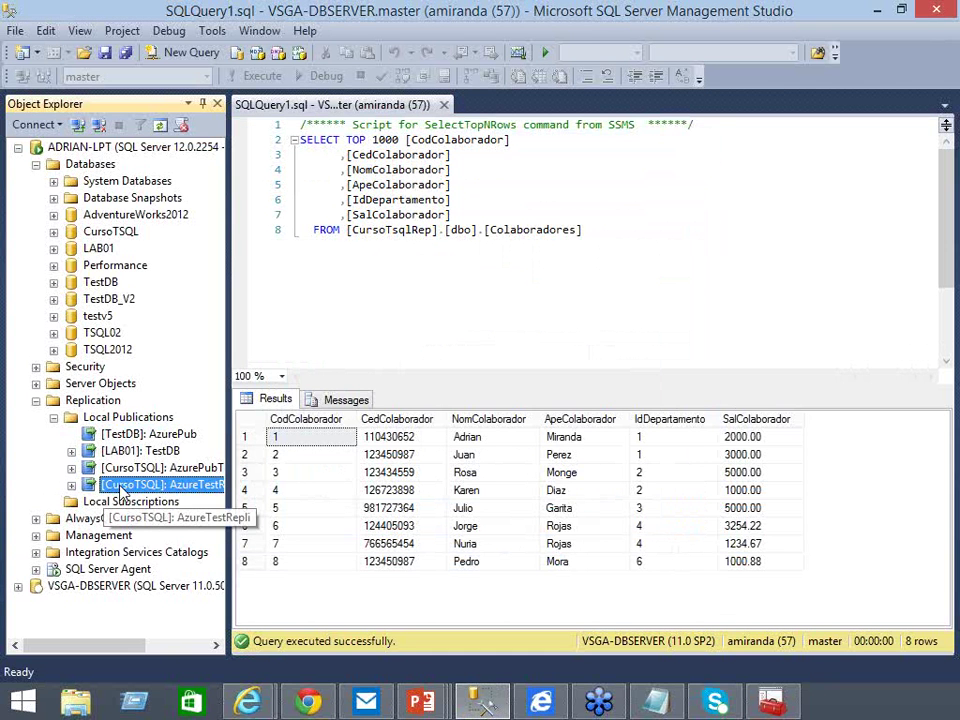
# - Start a new subscription to AzureTestRepli, keeping the agents at the distributor
pyautogui.rightClick(121, 485)
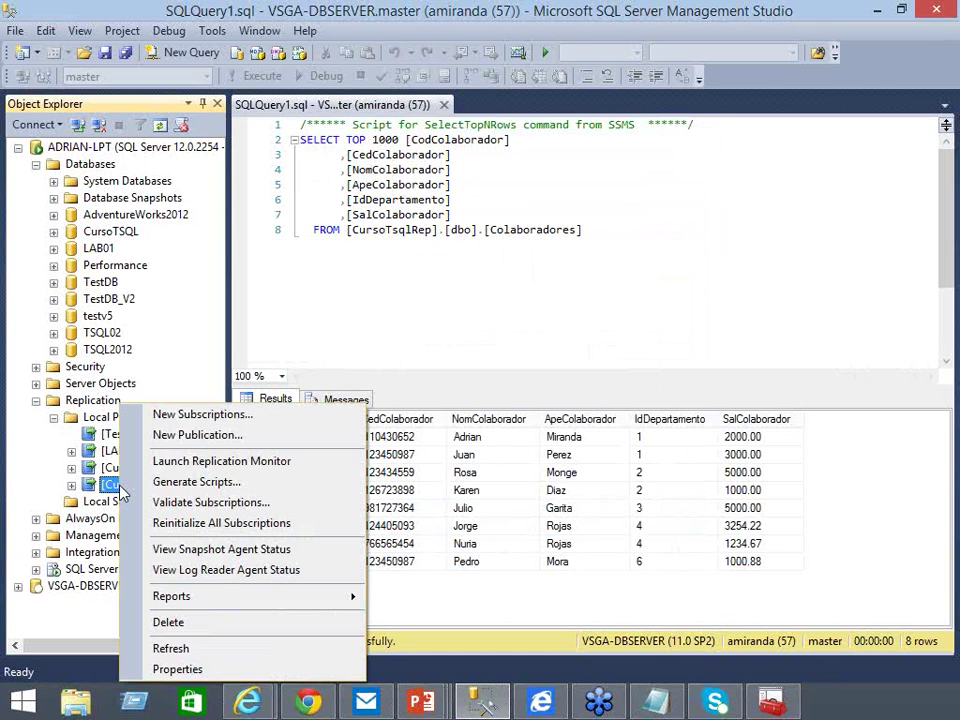
pyautogui.click(268, 413)
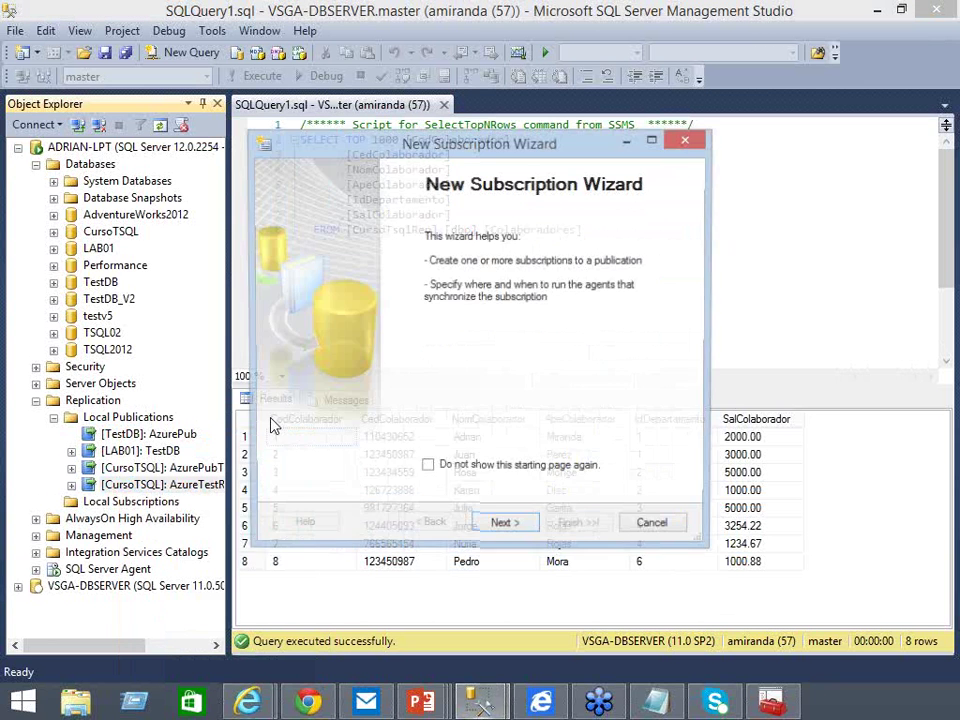
pyautogui.click(497, 523)
pyautogui.click(510, 526)
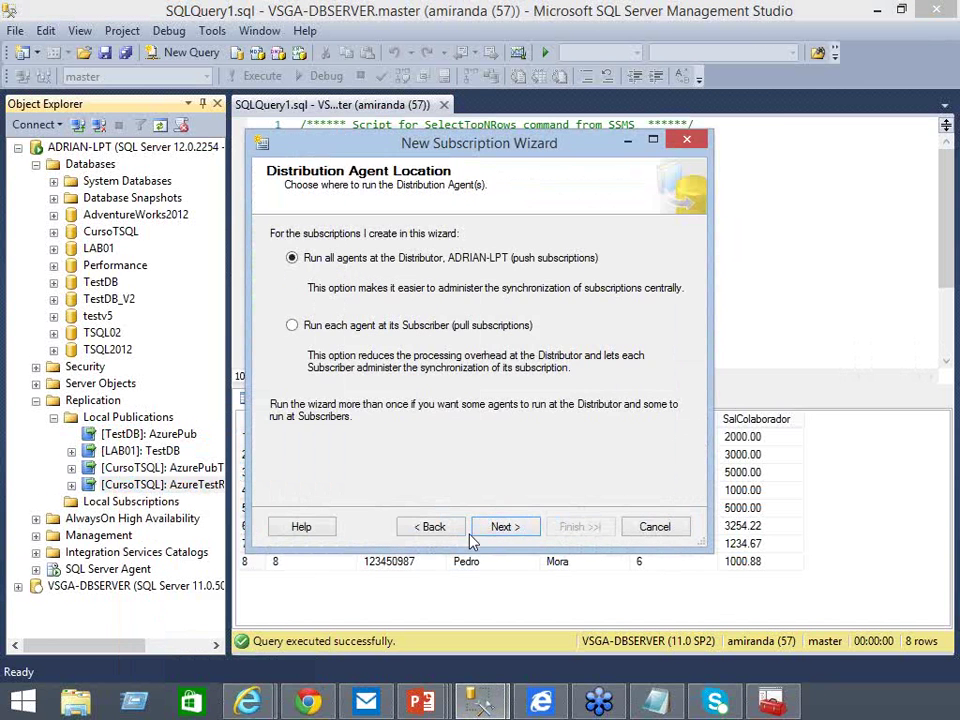
pyautogui.click(497, 527)
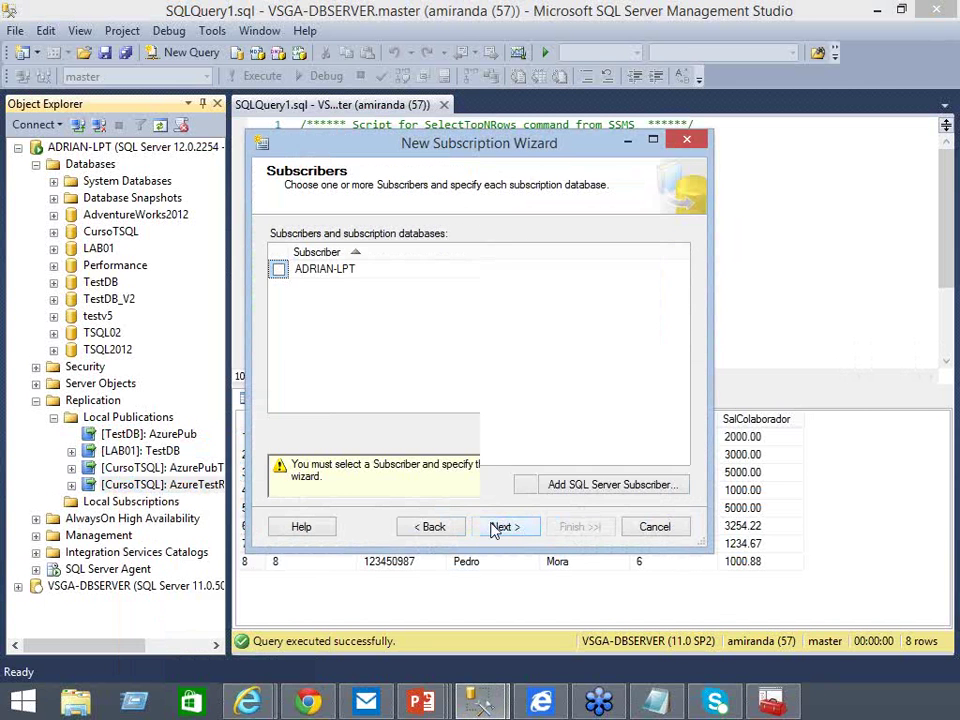
# - Add VSGA-DBSERVER as a SQL Server subscriber, entering the login password
pyautogui.click(566, 436)
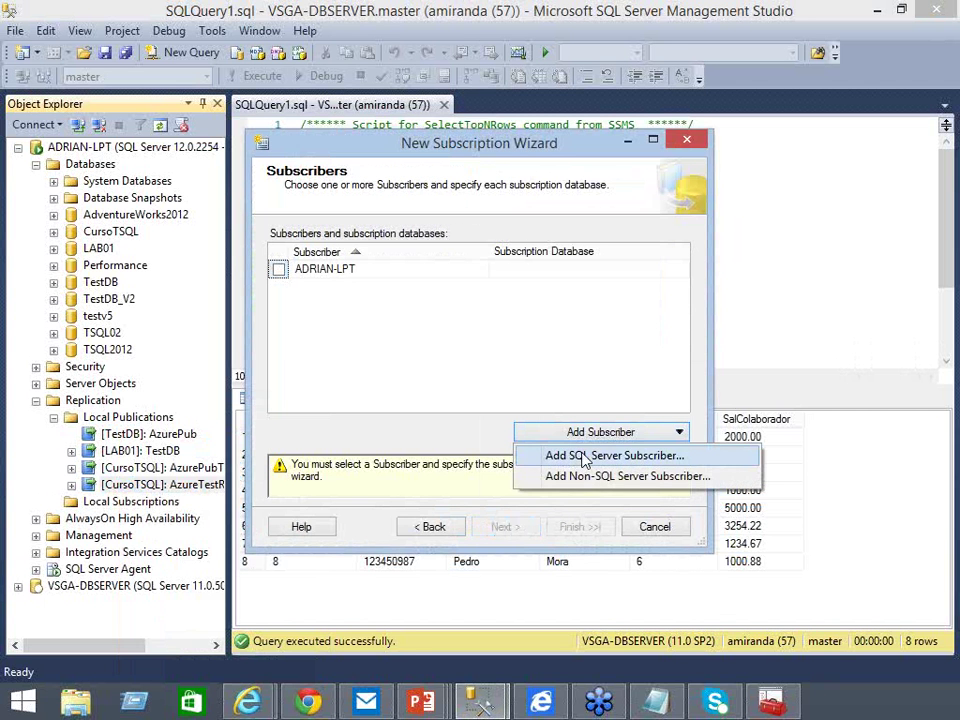
pyautogui.click(583, 456)
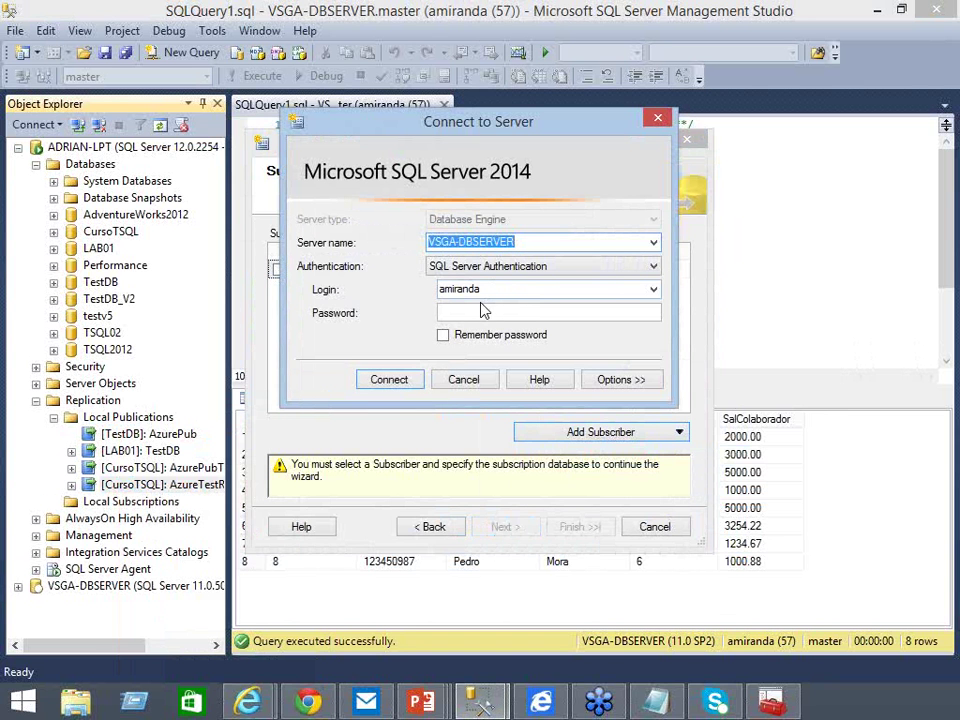
pyautogui.click(475, 312)
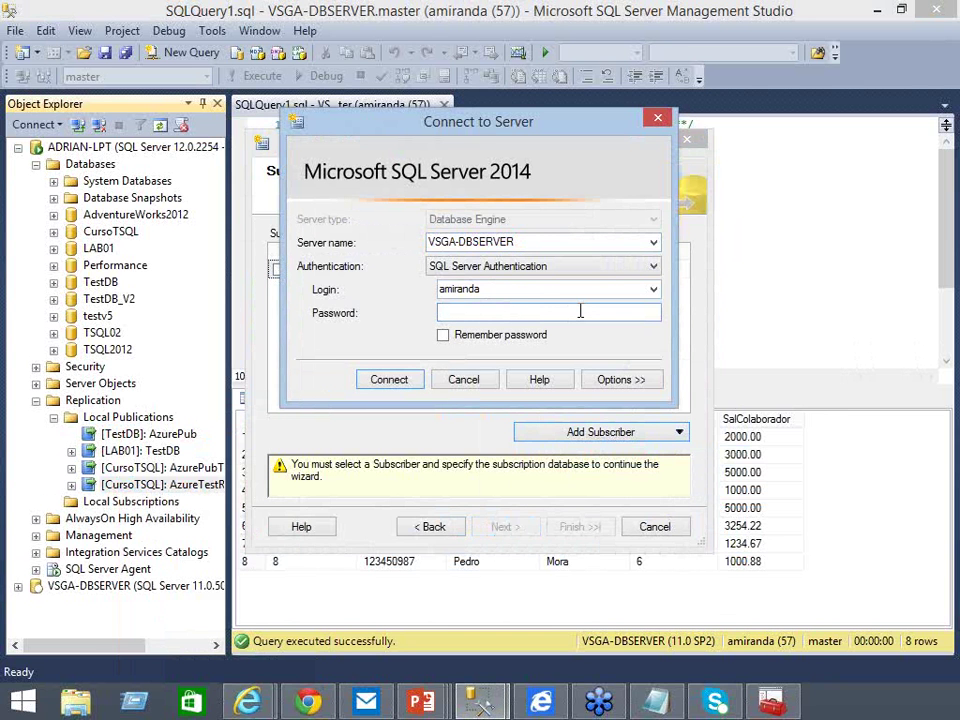
pyautogui.write('************')
pyautogui.click(395, 387)
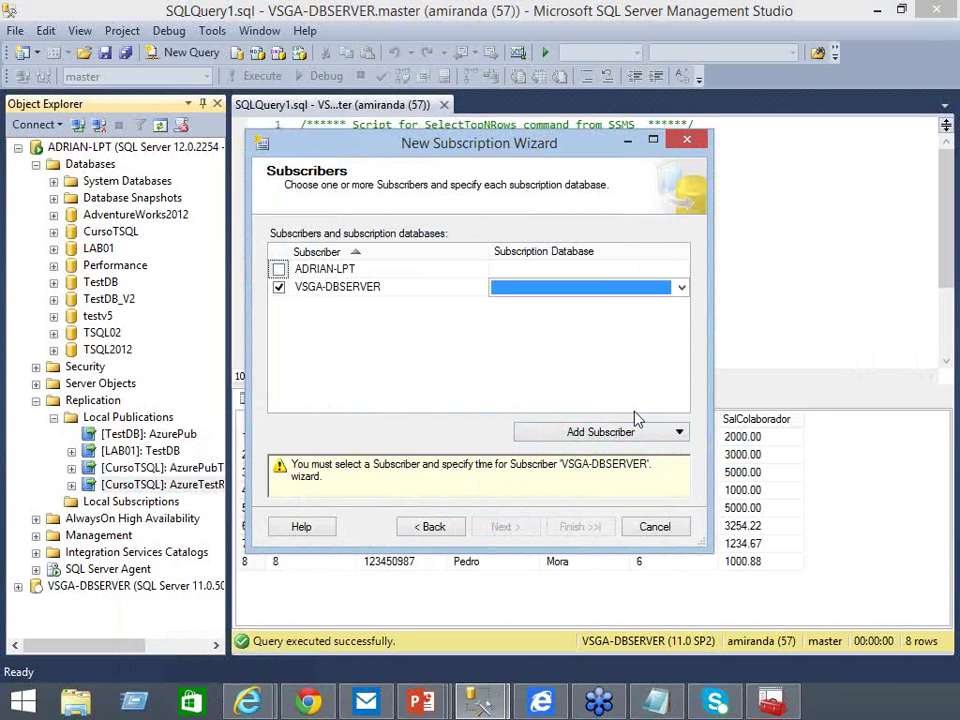
# - Create a new subscription database named TestReplica on VSGA-DBSERVER and continue past the Subscribers page
pyautogui.click(681, 287)
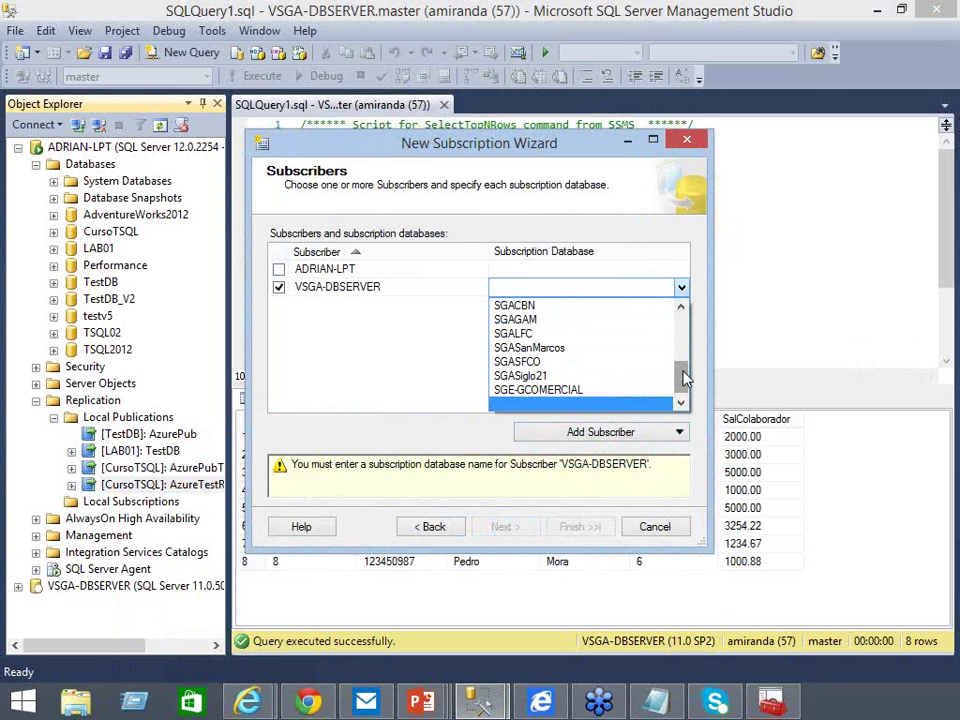
pyautogui.moveTo(684, 378); pyautogui.dragTo(681, 302)
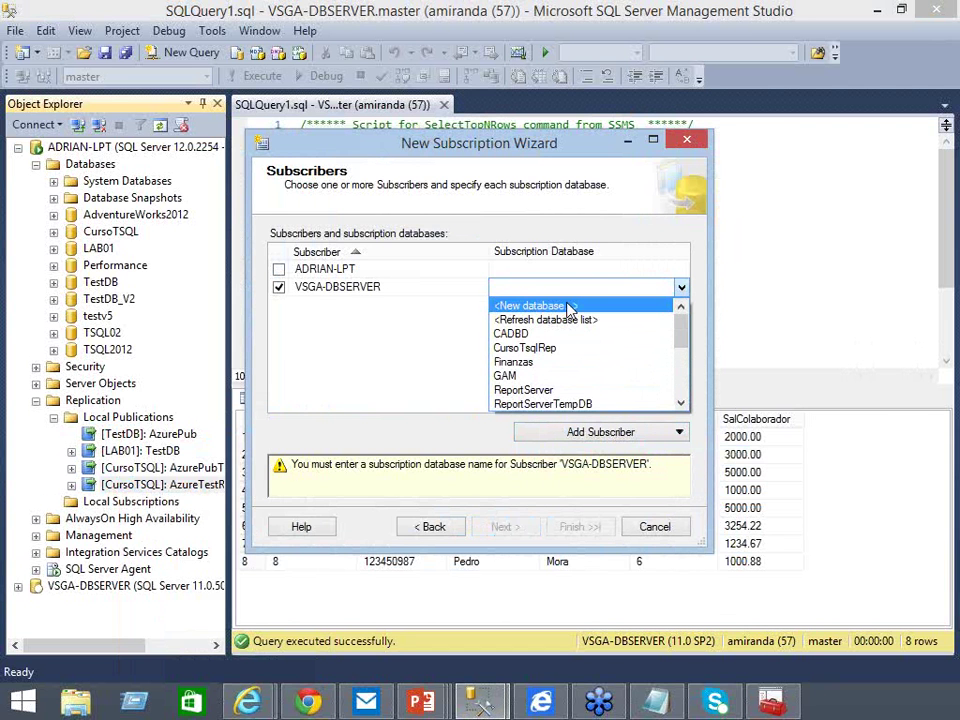
pyautogui.click(568, 306)
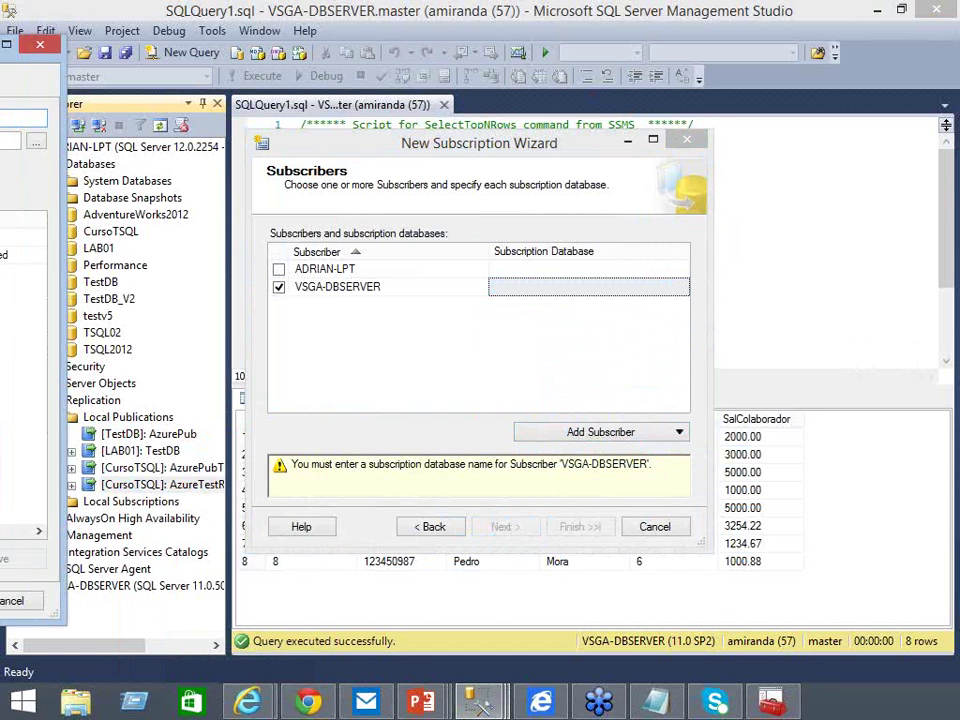
pyautogui.moveTo(0, 60)
pyautogui.mouseDown()
pyautogui.moveTo(100, 58)
pyautogui.moveTo(180, 104)
pyautogui.moveTo(458, 78)
pyautogui.moveTo(439, 83)
pyautogui.mouseUp()
pyautogui.write('TestReplica')
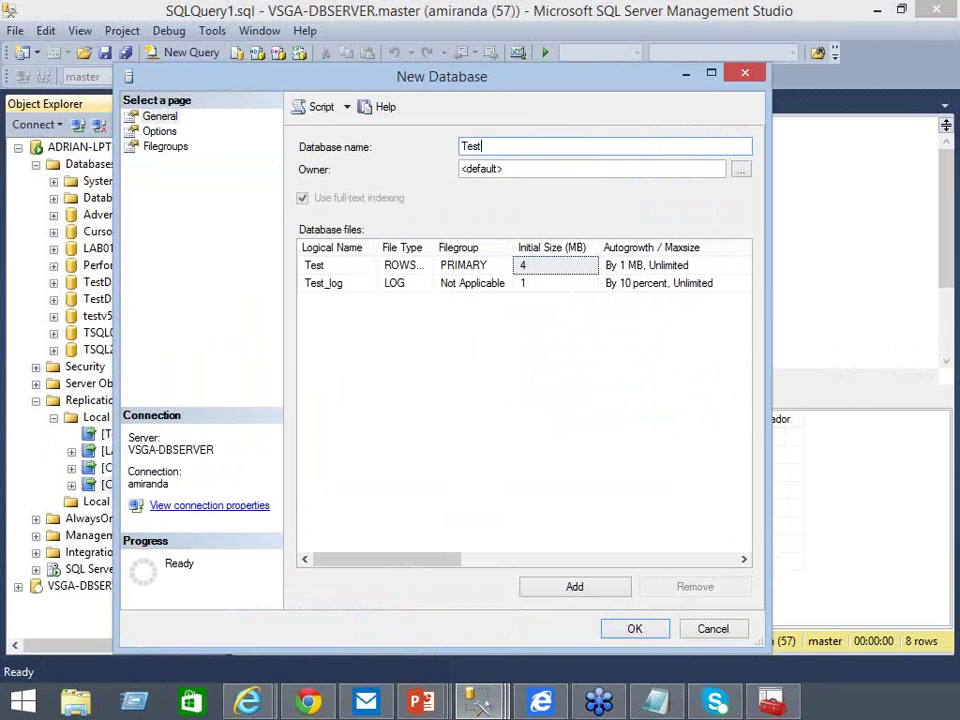
pyautogui.click(634, 630)
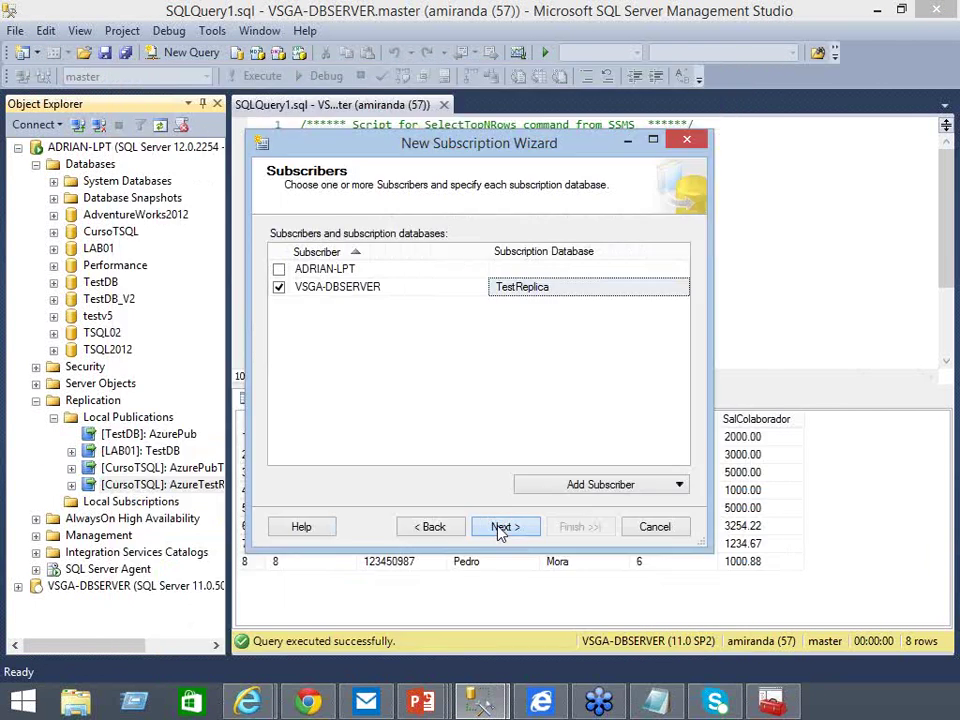
pyautogui.click(499, 527)
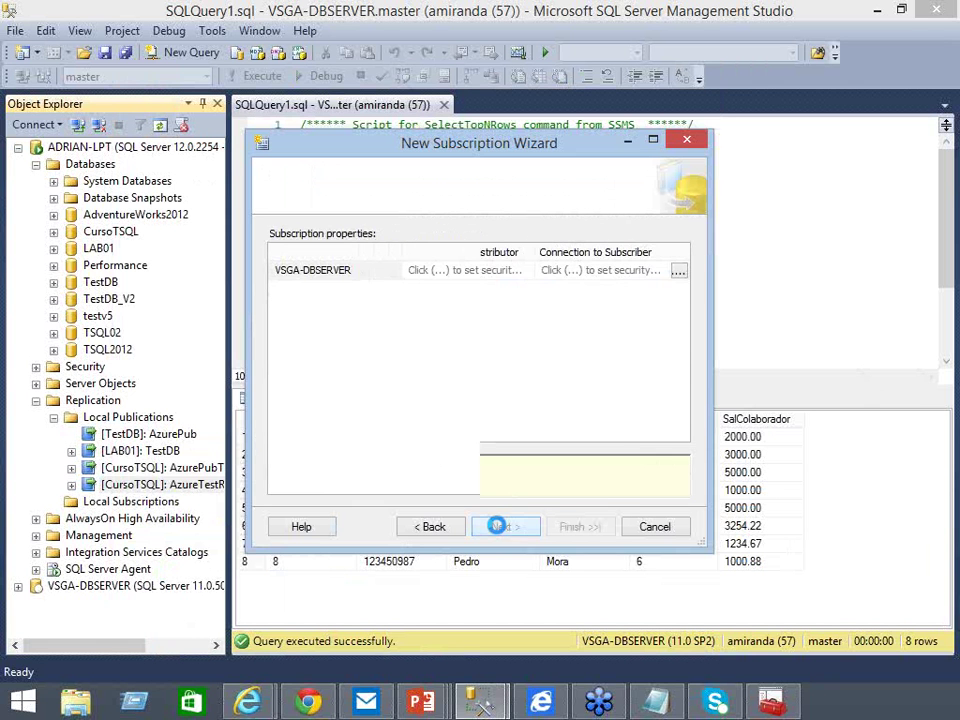
# - Run the distribution agent under the SQL Server Agent account, connecting to the subscriber with a SQL Server login and password
pyautogui.click(678, 273)
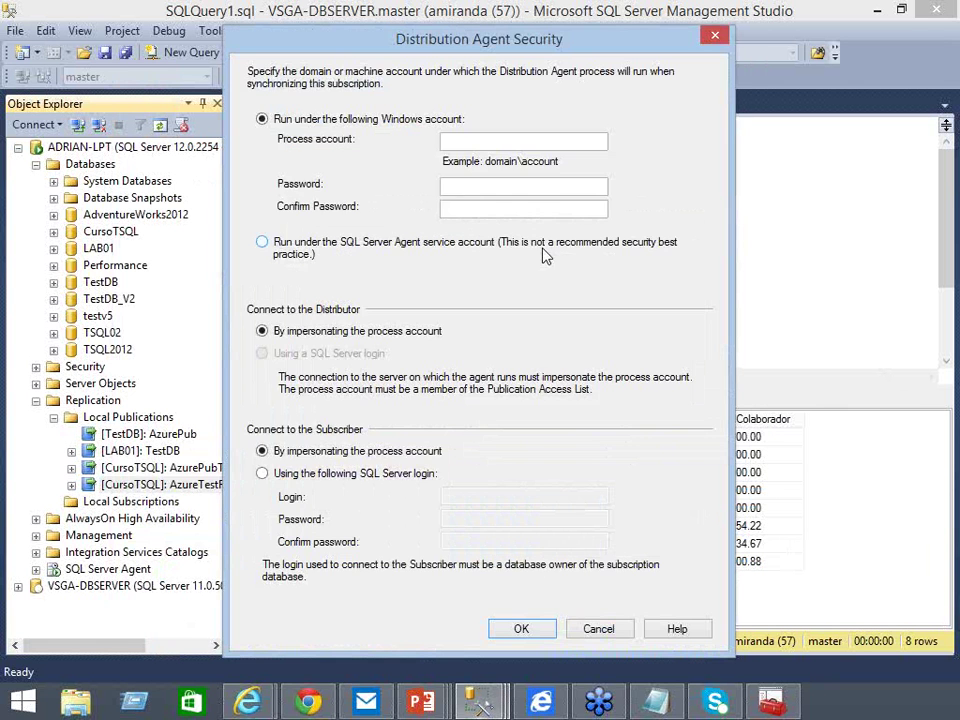
pyautogui.click(546, 255)
pyautogui.click(262, 473)
pyautogui.click(480, 499)
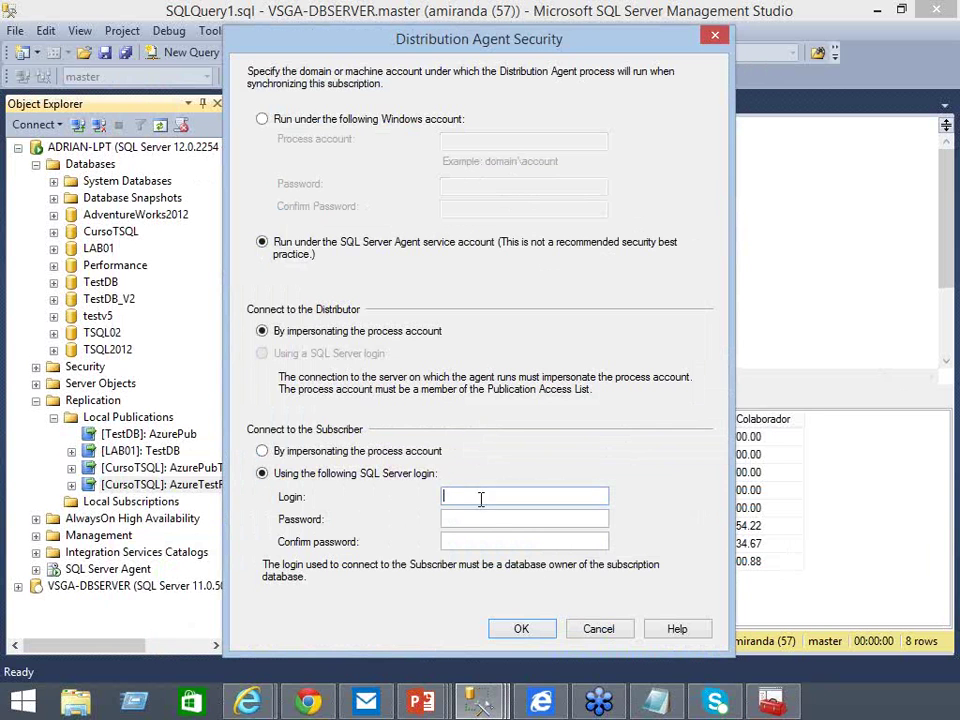
pyautogui.write('amiranda')
pyautogui.press('Tab')
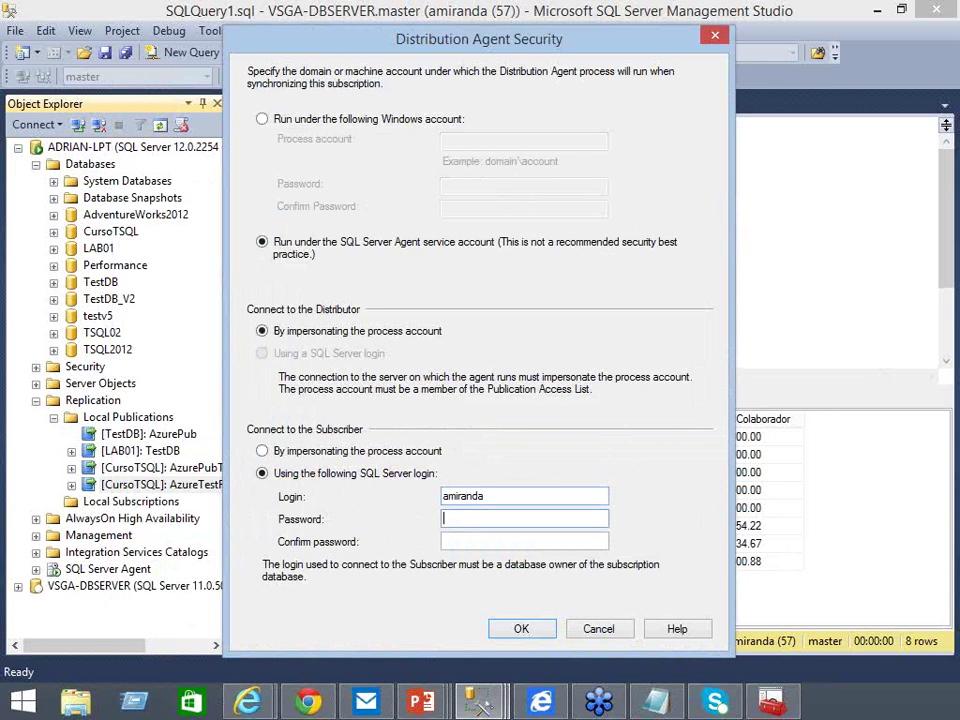
pyautogui.write('*************')
pyautogui.press('Tab')
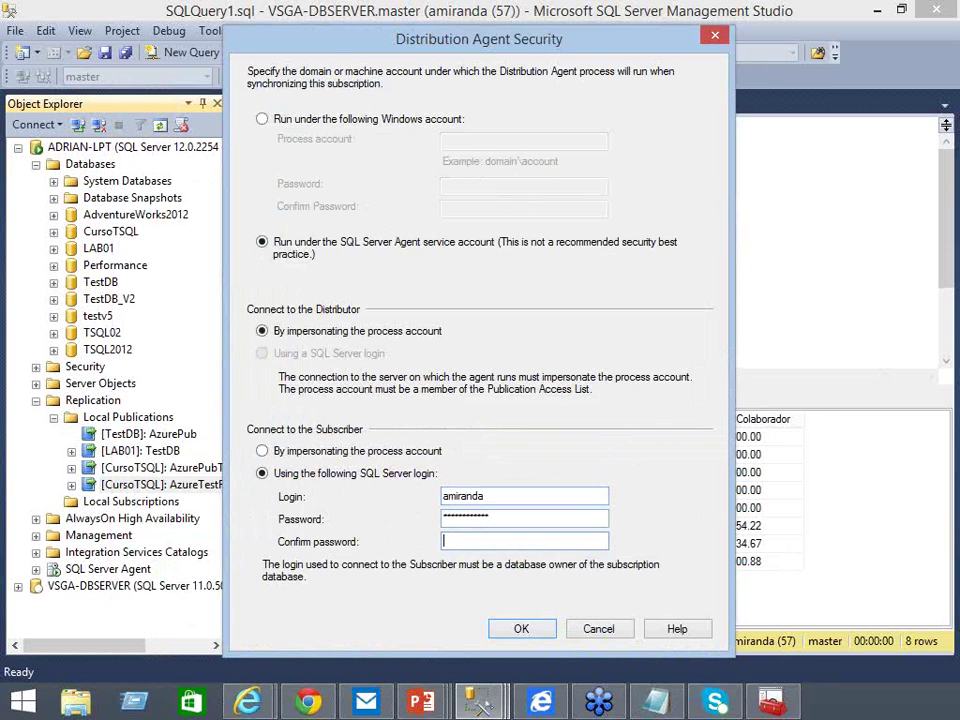
pyautogui.write('*************')
pyautogui.click(524, 632)
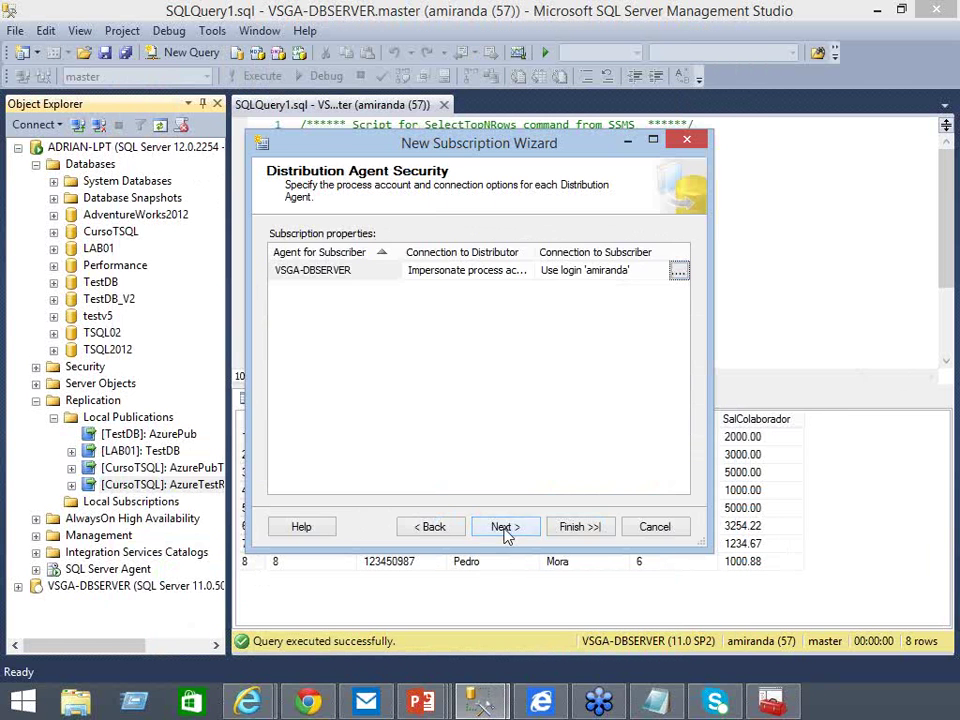
# - Accept the remaining wizard pages, finish to create the subscription, and close the wizard
pyautogui.click(505, 530)
pyautogui.click(505, 530)
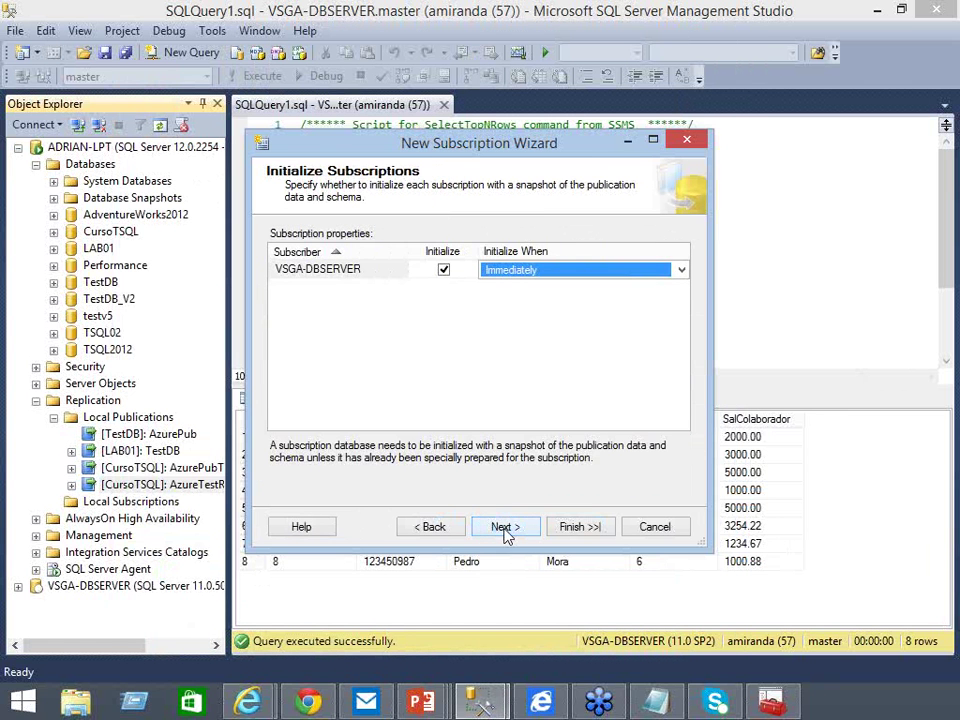
pyautogui.click(505, 530)
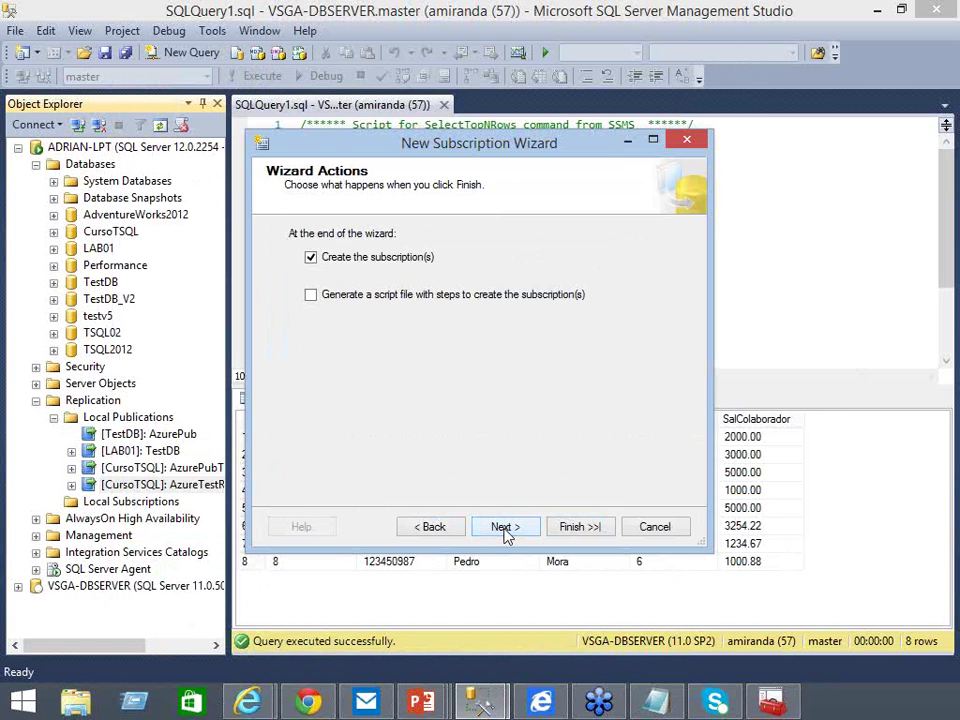
pyautogui.click(505, 530)
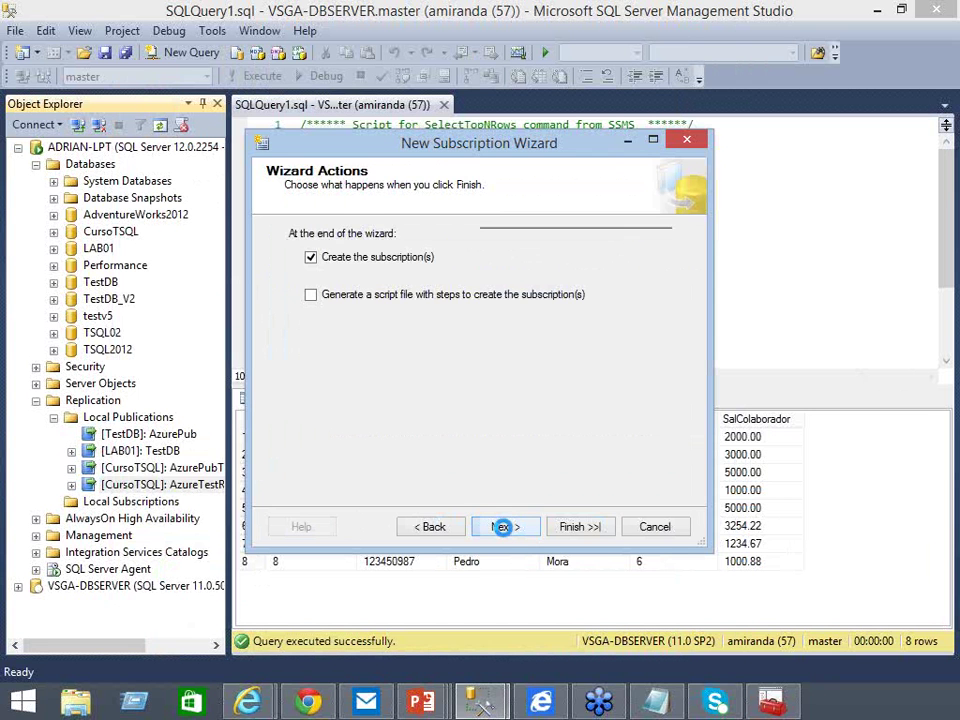
pyautogui.click(572, 526)
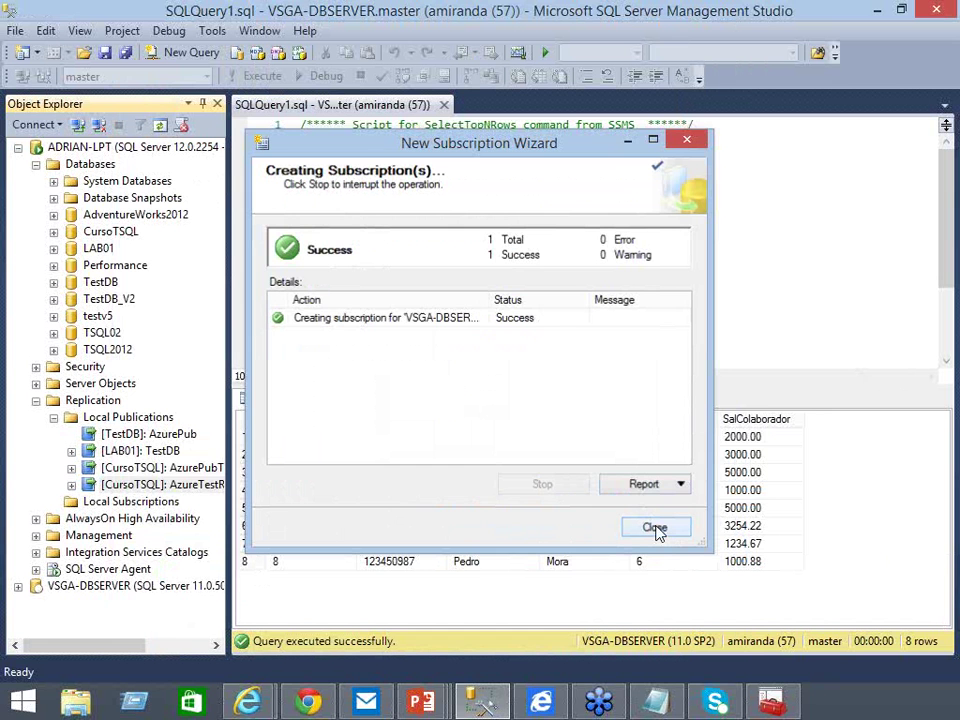
pyautogui.click(655, 528)
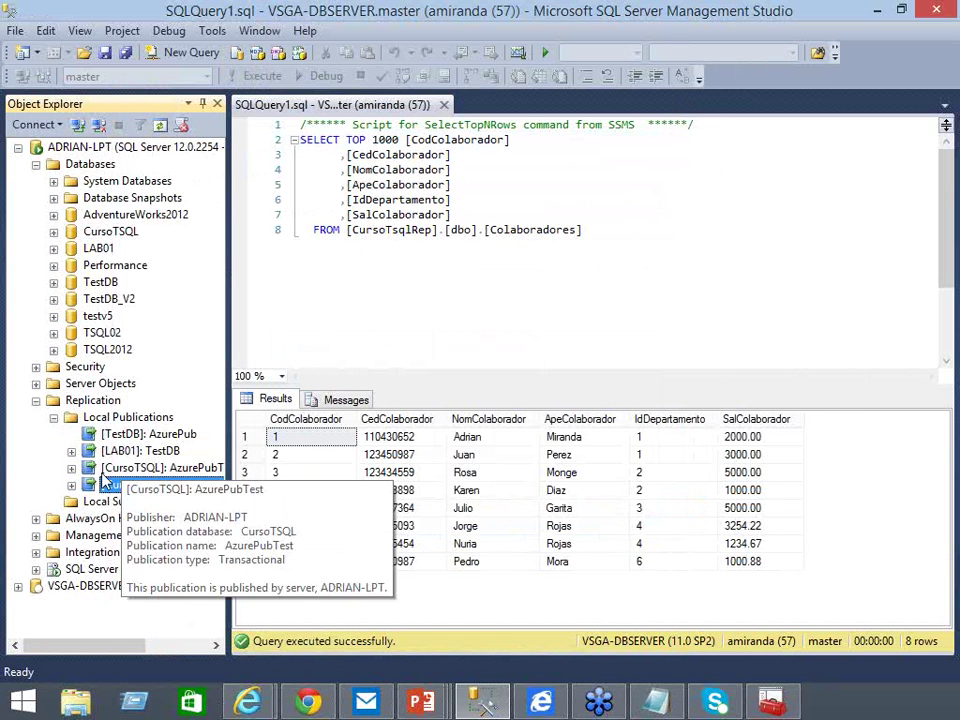
# - Check the TestReplica subscription's synchronization status and refresh VSGA-DBSERVER's database list
pyautogui.doubleClick(150, 484)
pyautogui.rightClick(136, 500)
pyautogui.click(231, 523)
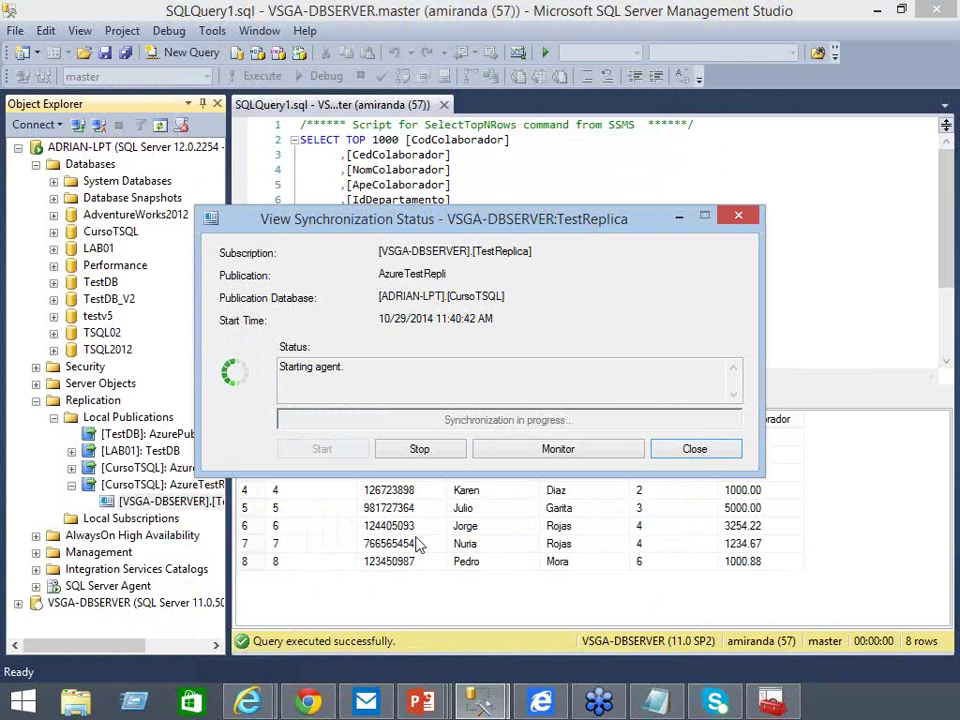
pyautogui.click(17, 605)
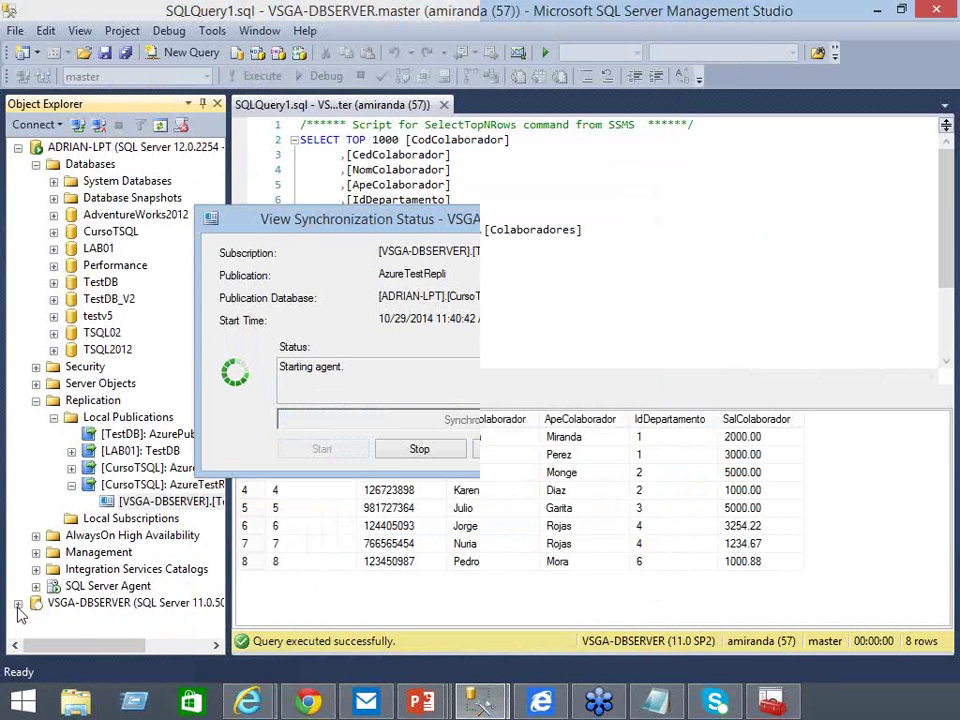
pyautogui.click(31, 399)
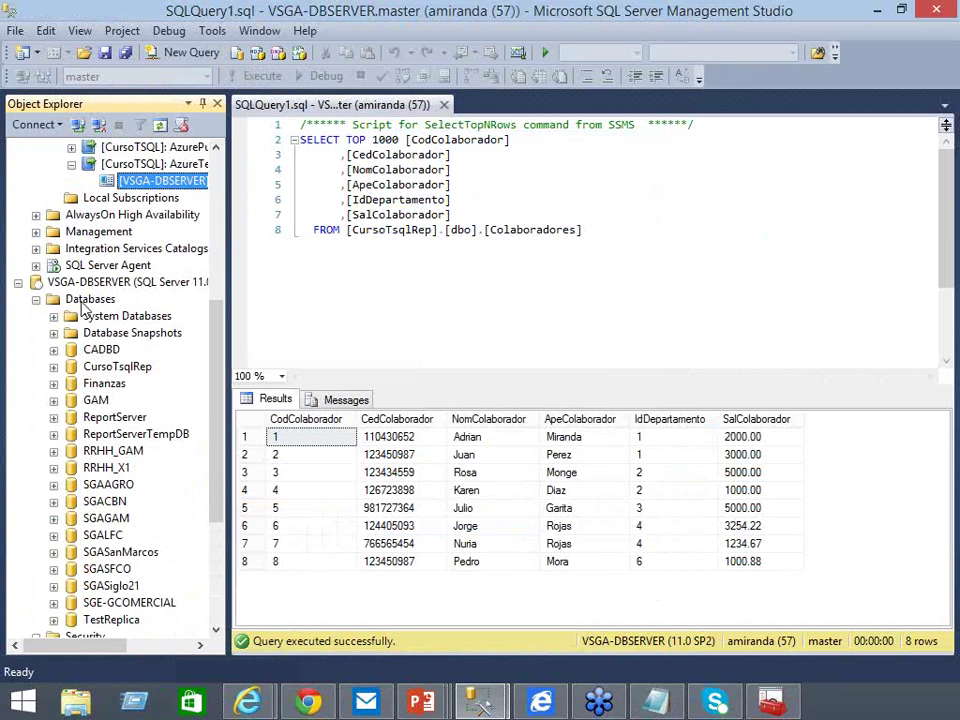
pyautogui.click(84, 302)
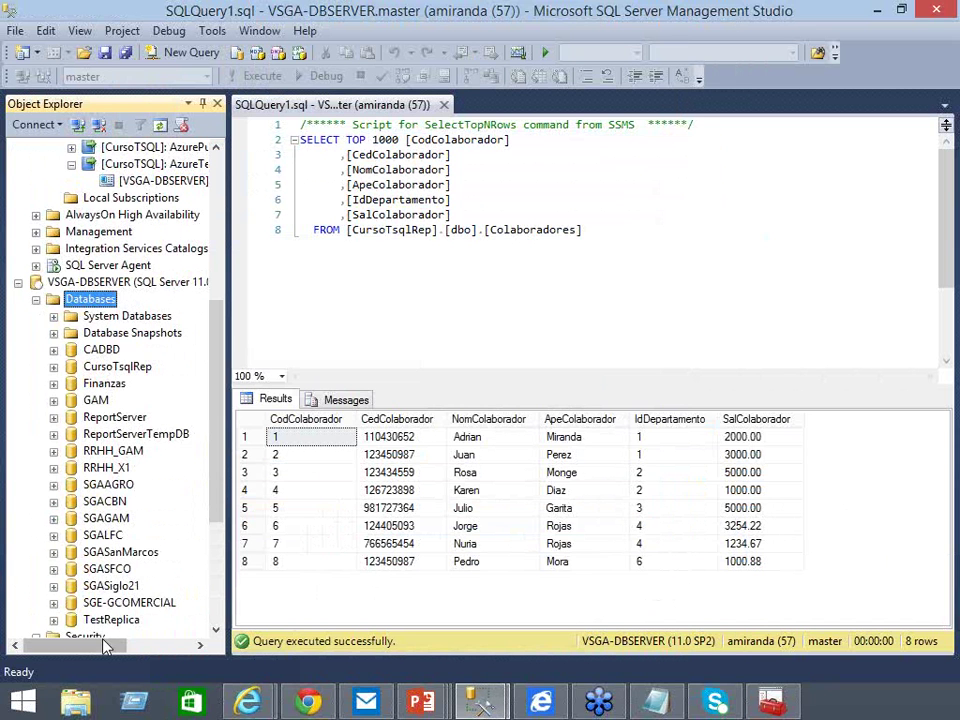
pyautogui.rightClick(86, 312)
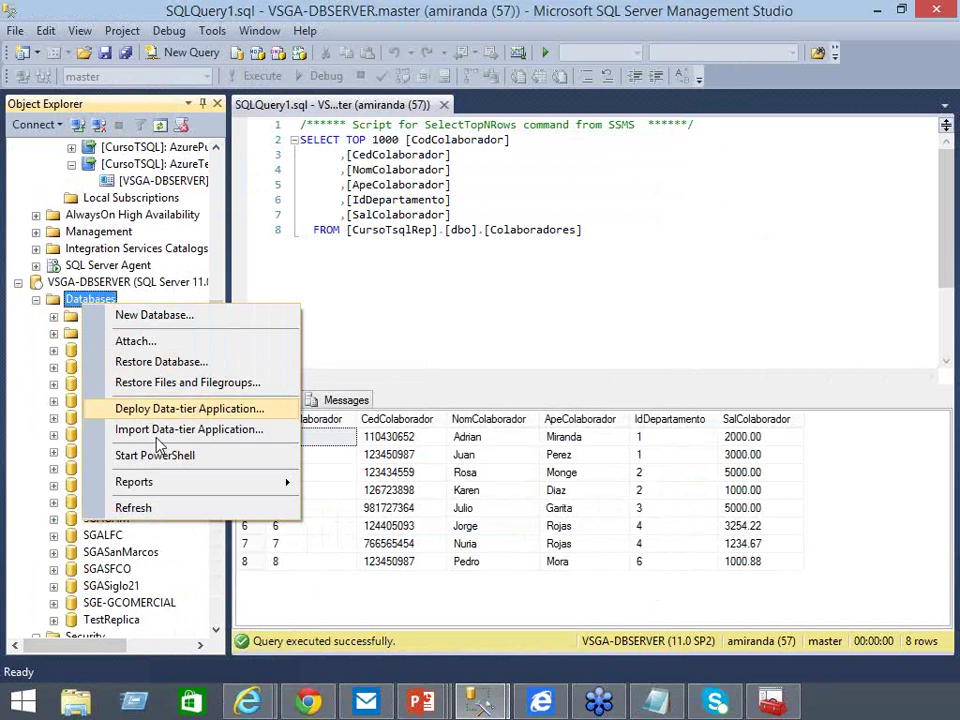
pyautogui.click(150, 505)
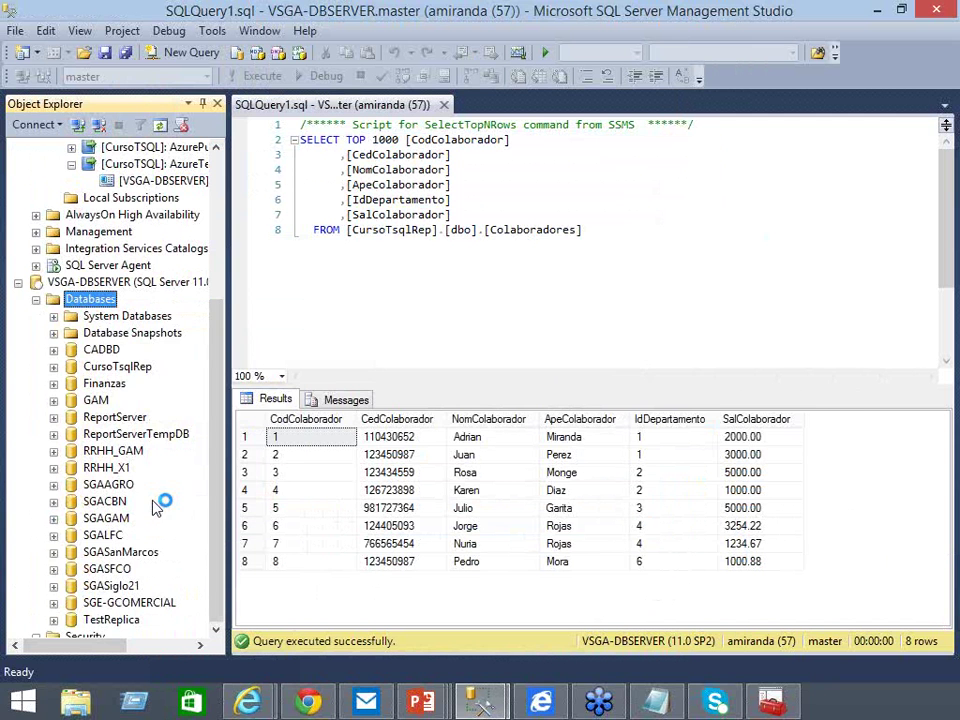
# - Select the top 1000 rows of TestReplica's dbo.Colaboradores table, showing the 8 replicated rows
pyautogui.click(54, 620)
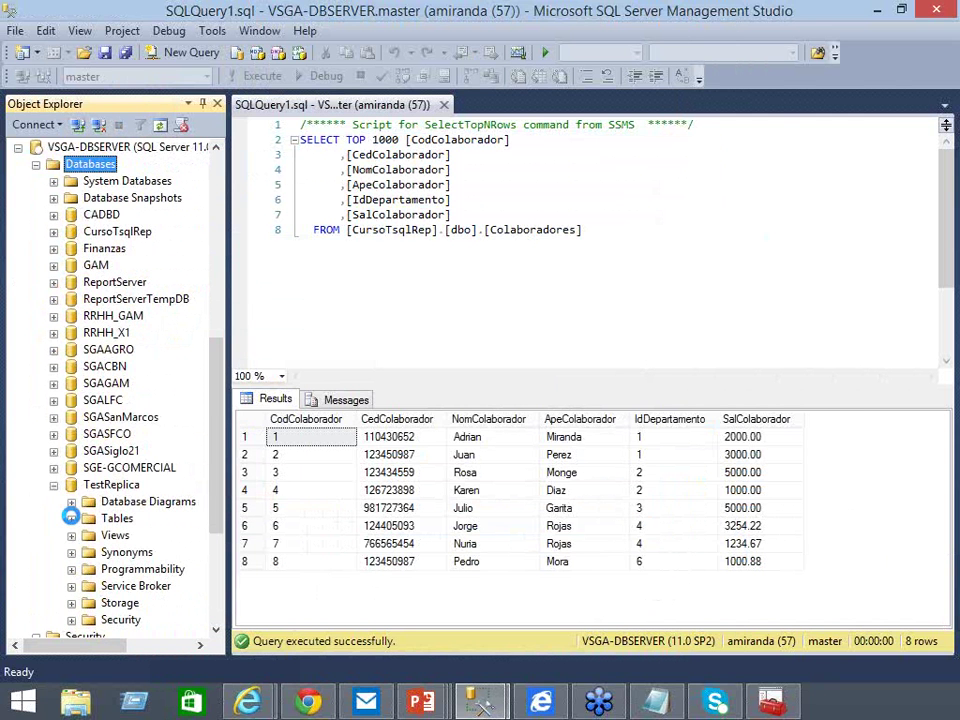
pyautogui.click(71, 518)
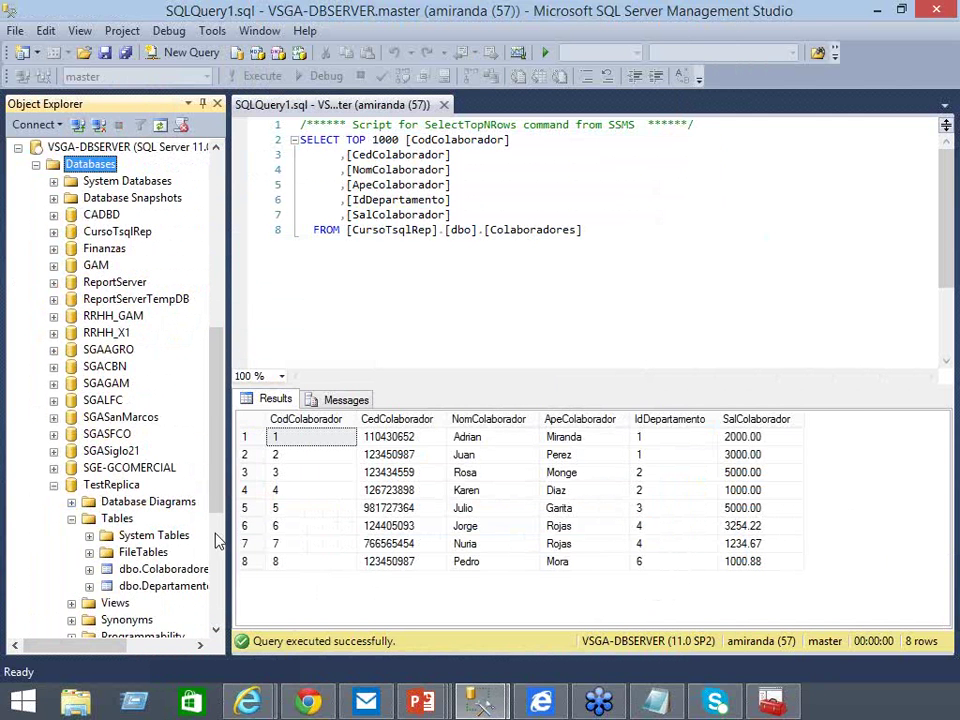
pyautogui.click(171, 572)
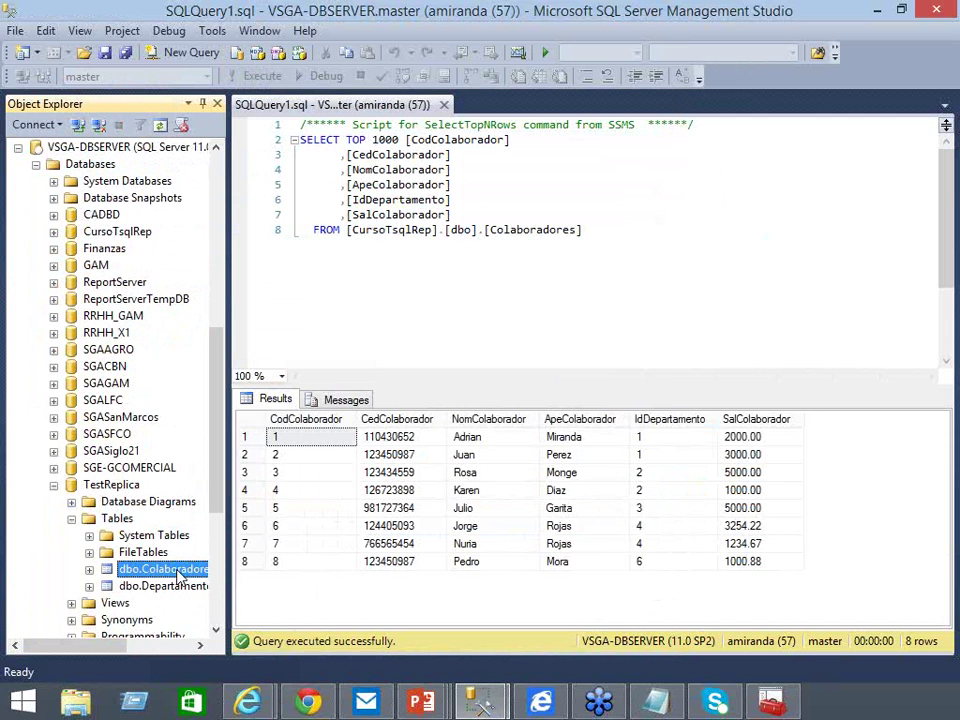
pyautogui.rightClick(176, 571)
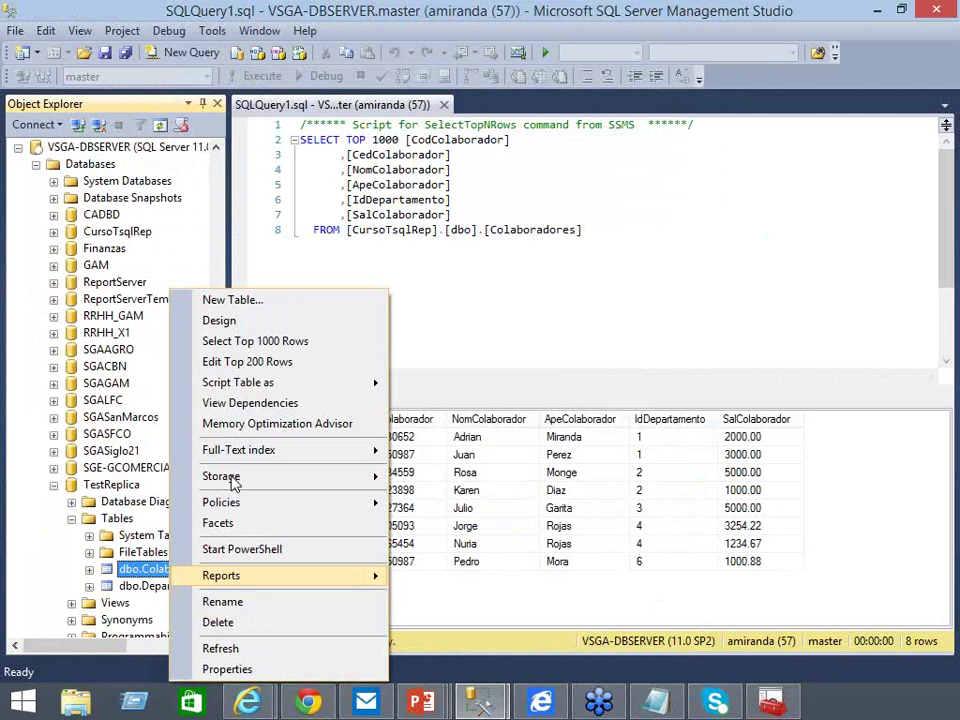
pyautogui.click(273, 340)
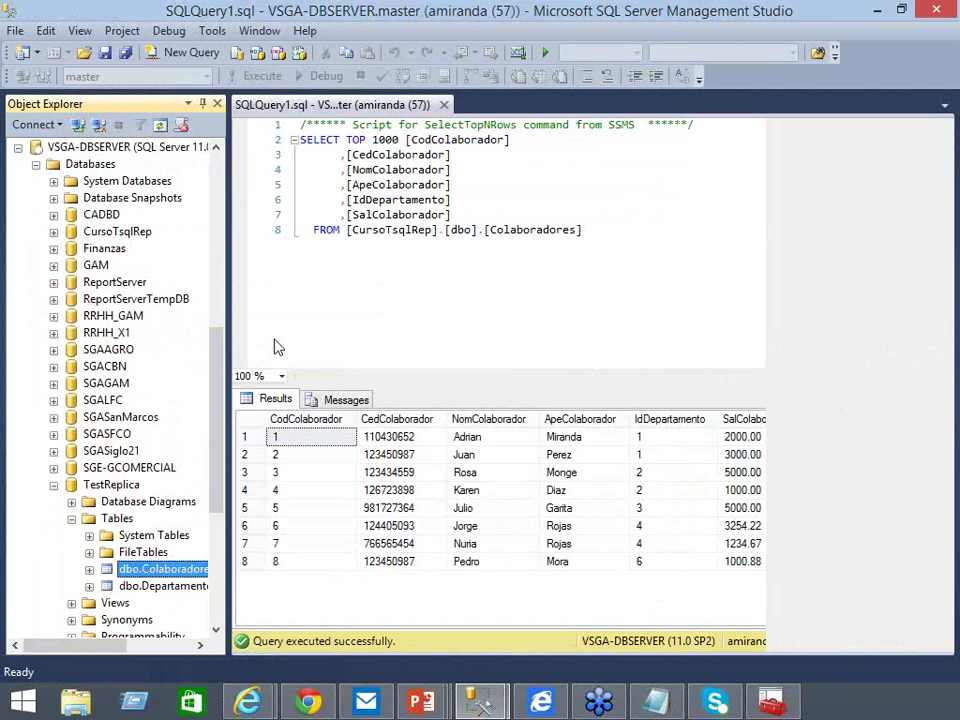
pyautogui.hotkey('ctrl', 'n')
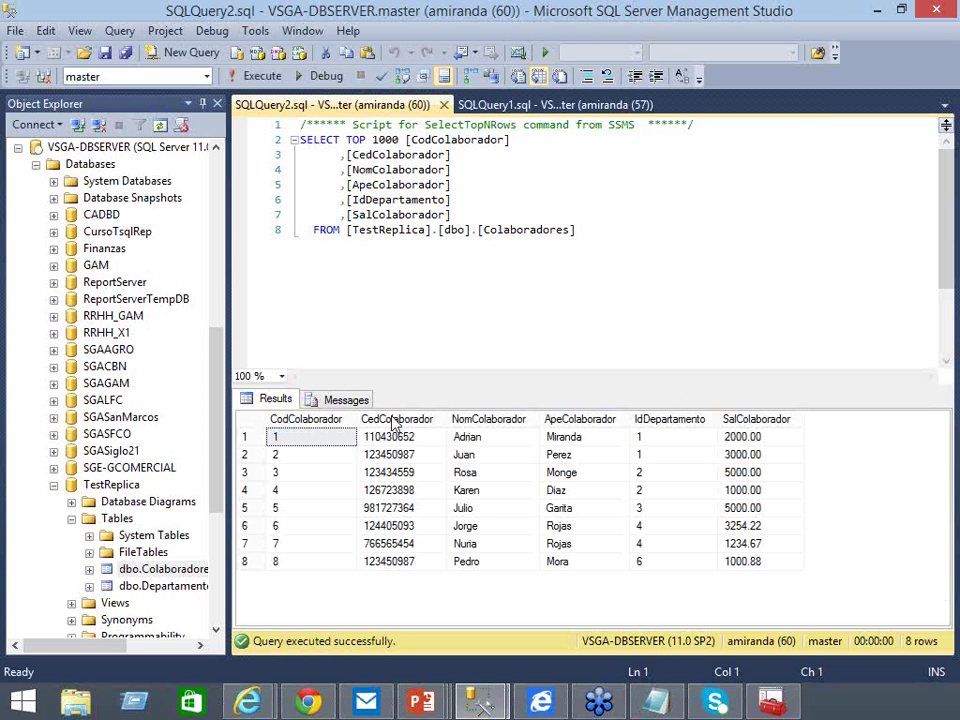
# - Collapse the Object Explorer trees and start a Back Up task for the CursoTSQL database
pyautogui.click(54, 485)
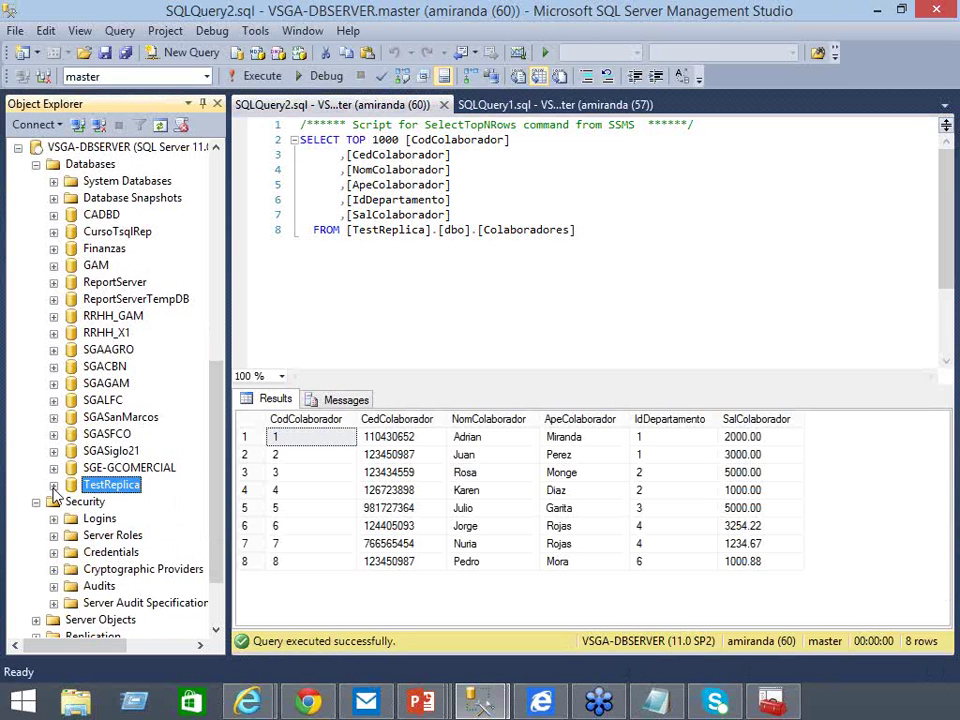
pyautogui.click(36, 166)
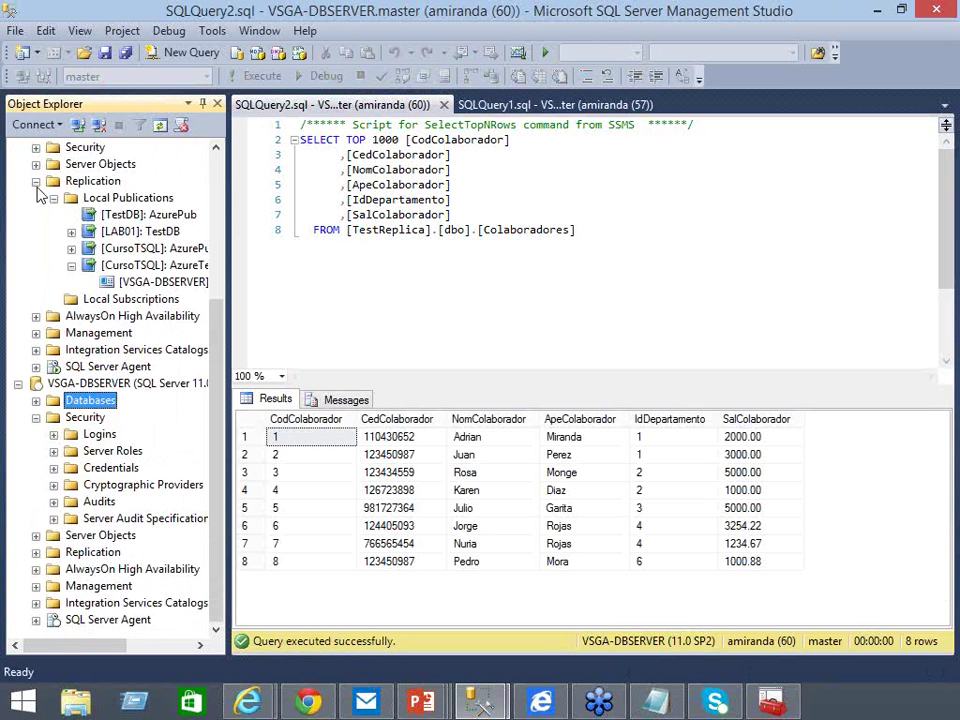
pyautogui.click(36, 184)
pyautogui.scroll(5, 216, 189)
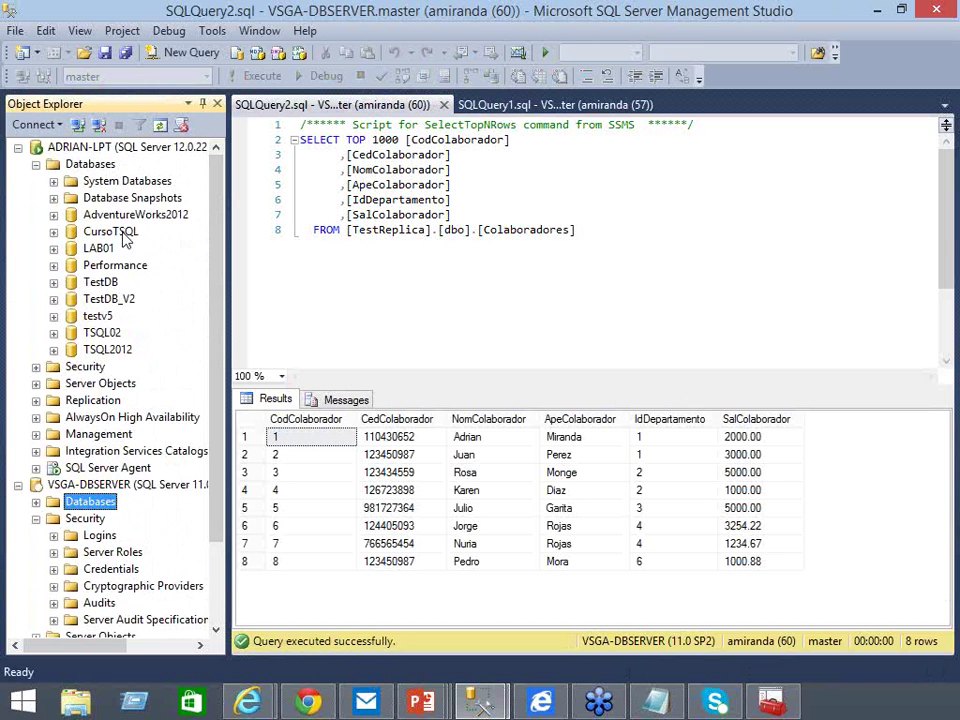
pyautogui.click(122, 236)
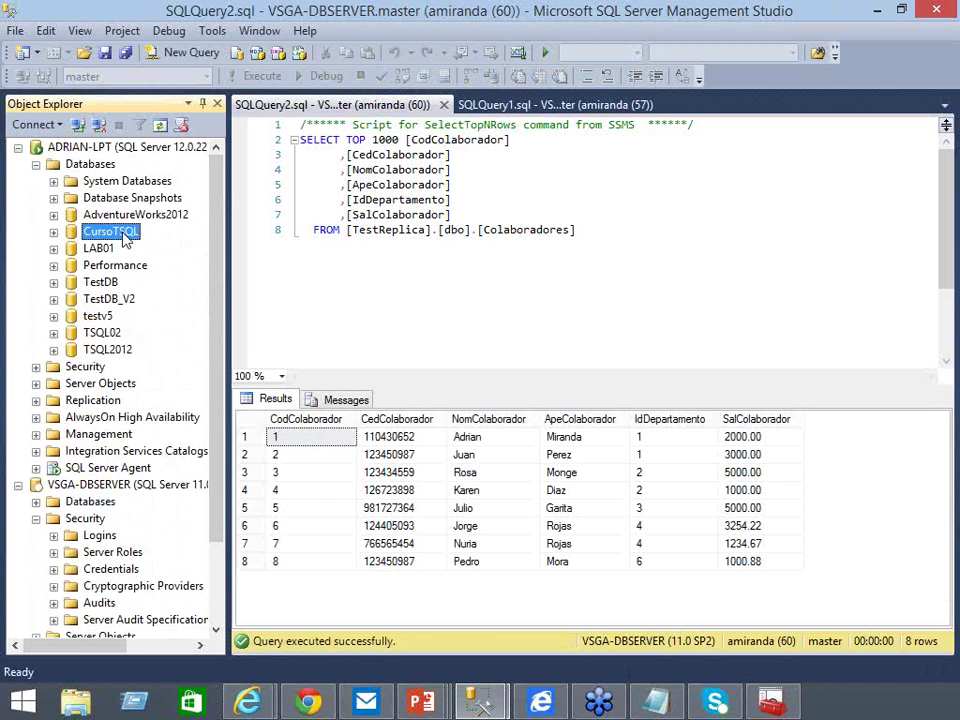
pyautogui.rightClick(124, 238)
pyautogui.moveTo(197, 313)
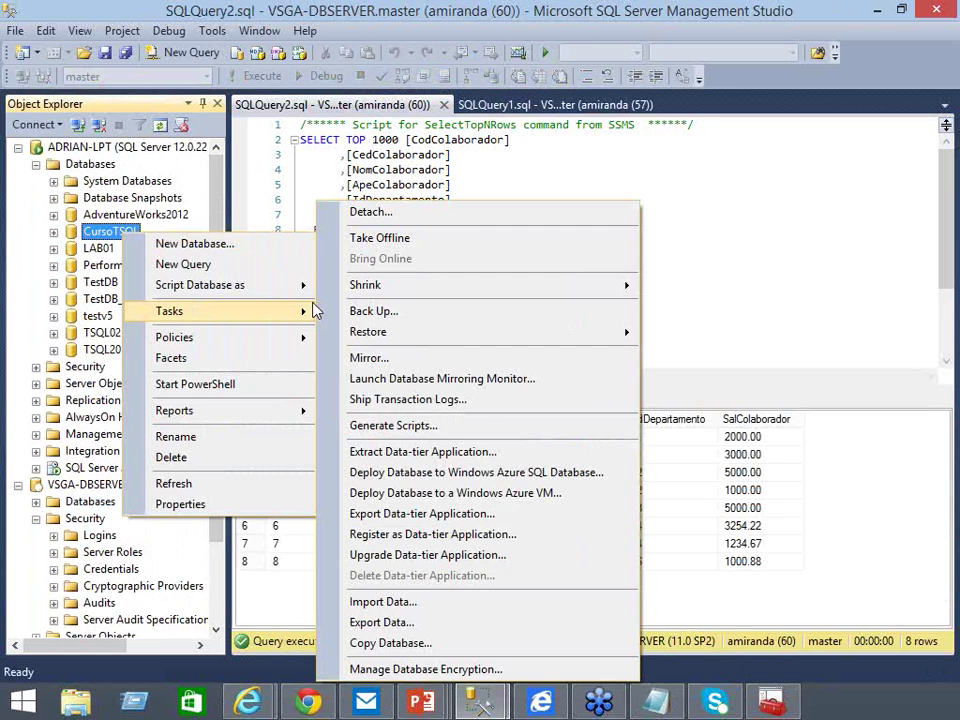
pyautogui.click(393, 313)
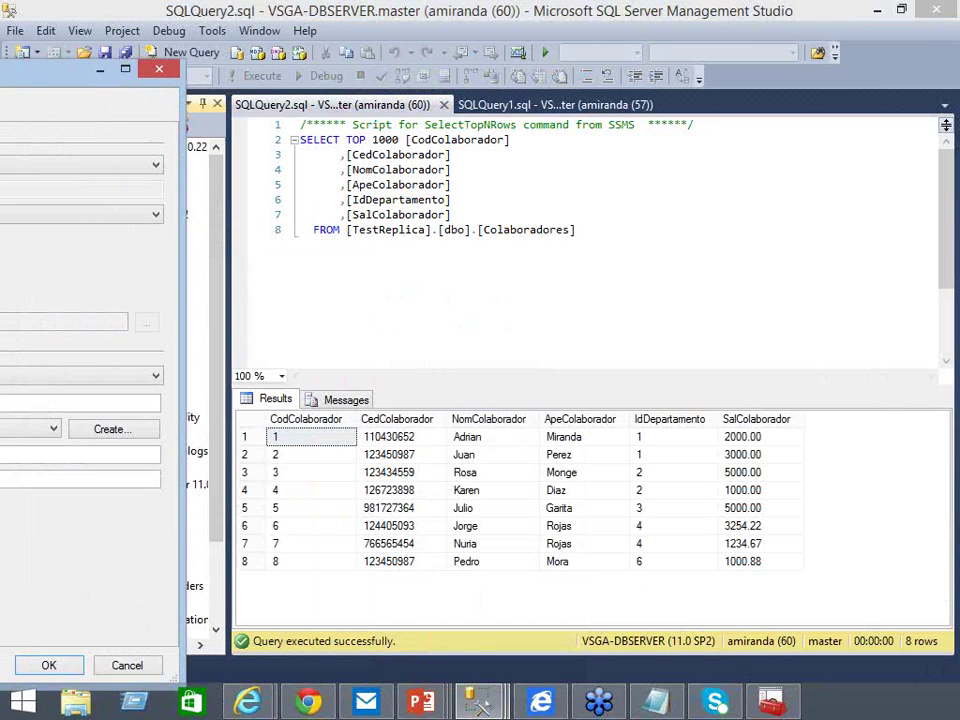
# - Keep the backup type Full with URL as the destination, then switch to the Azure portal
pyautogui.moveTo(0, 69); pyautogui.dragTo(528, 54)
pyautogui.click(480, 186)
pyautogui.click(425, 185)
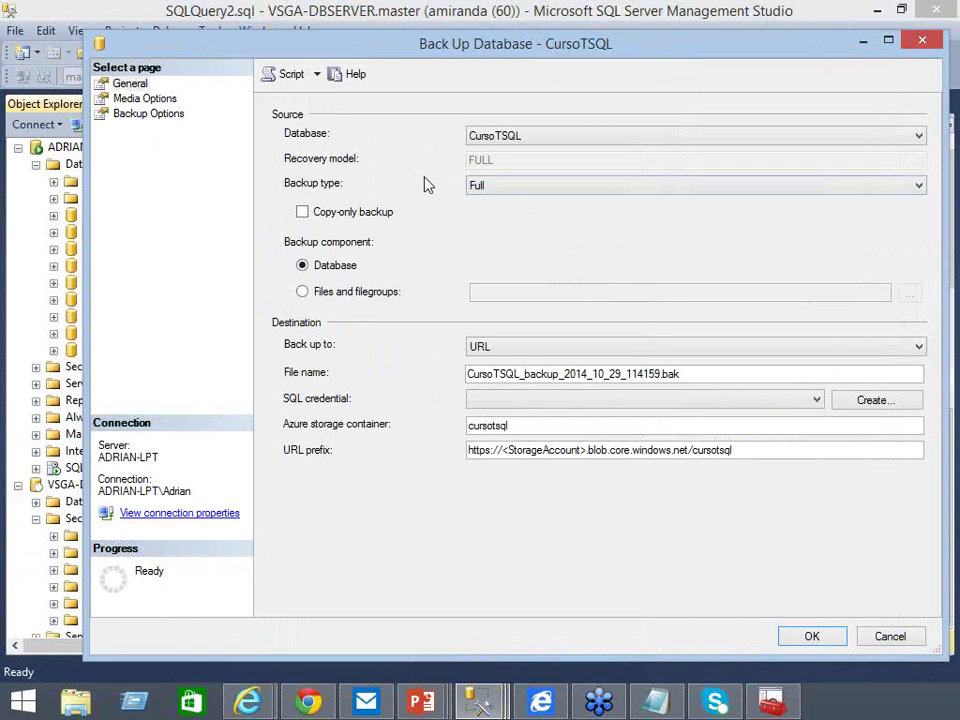
pyautogui.click(525, 348)
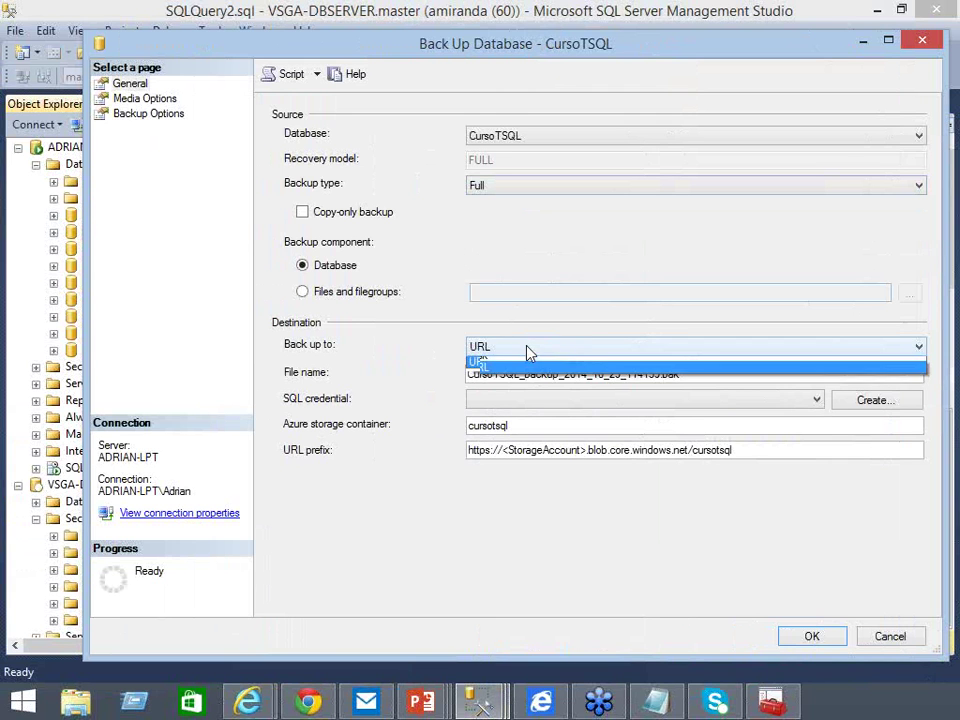
pyautogui.click(460, 372)
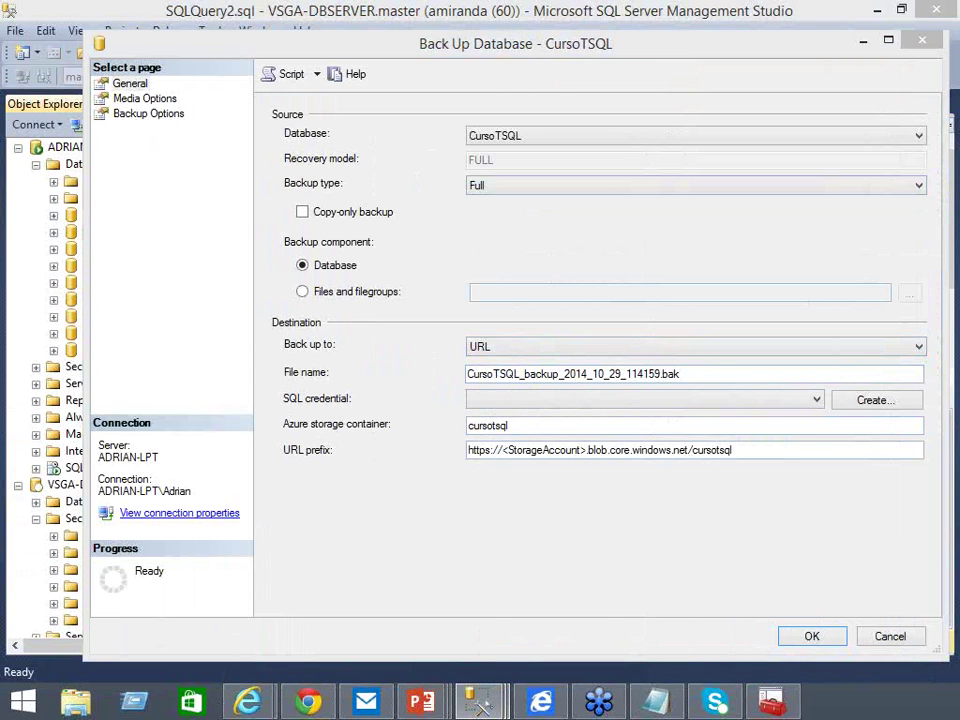
pyautogui.hotkey('alt', 'Tab')
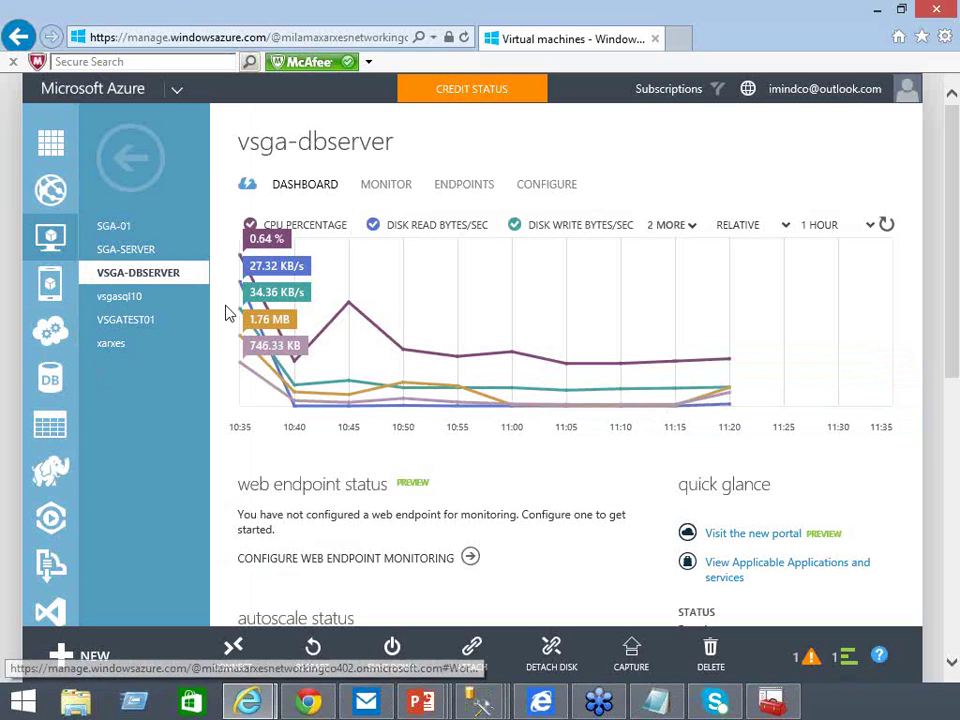
# - Start a Quick Create storage account with its location set to East US
pyautogui.click(51, 428)
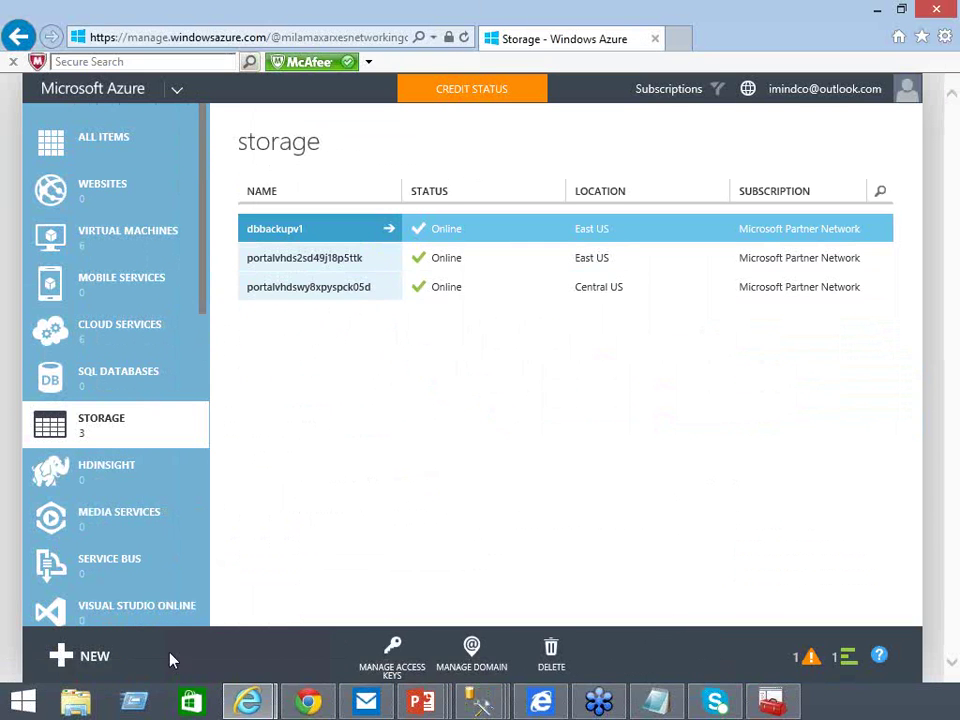
pyautogui.click(86, 666)
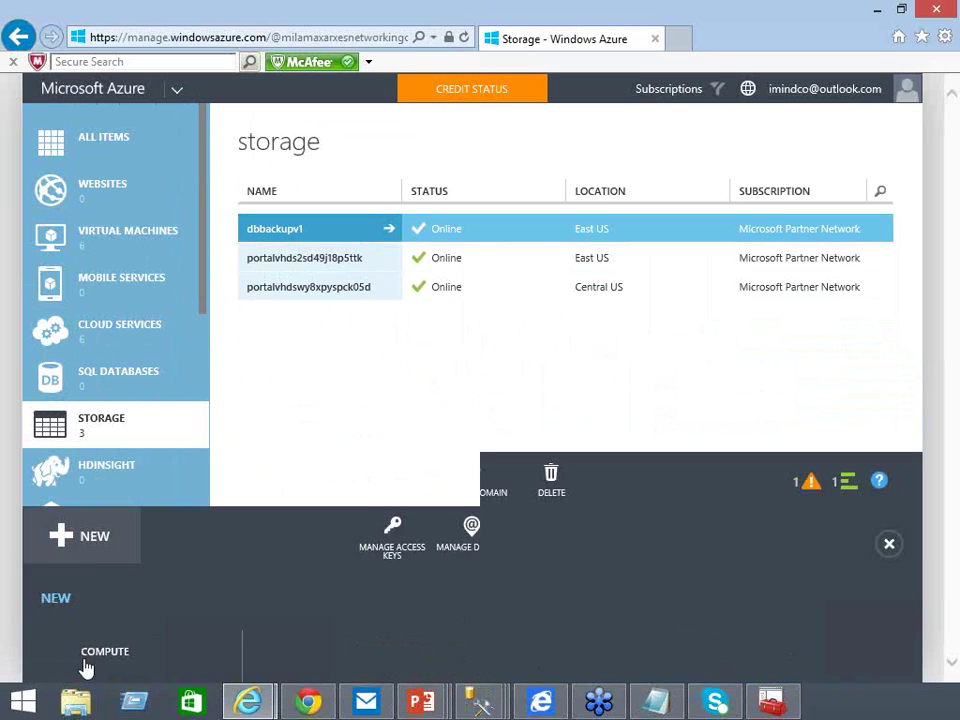
pyautogui.click(117, 314)
pyautogui.click(240, 314)
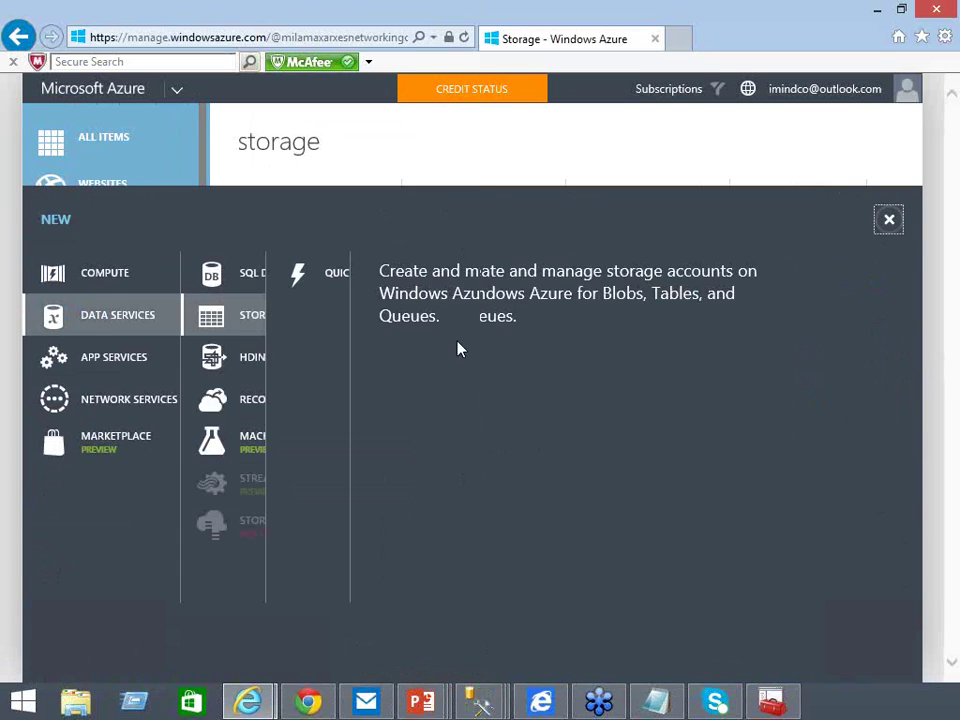
pyautogui.click(392, 288)
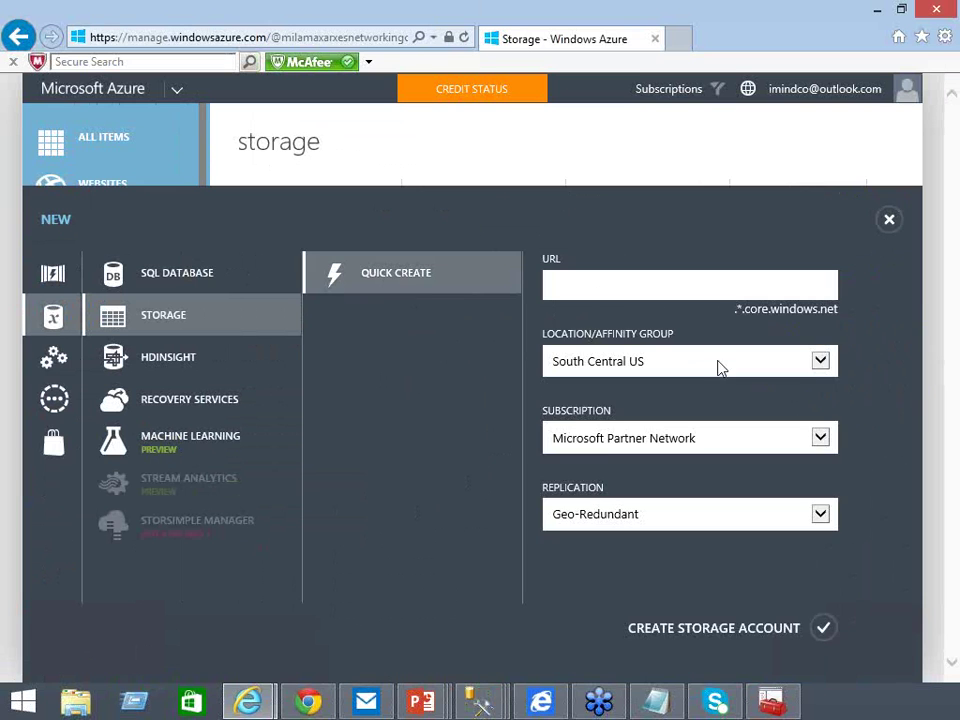
pyautogui.click(827, 371)
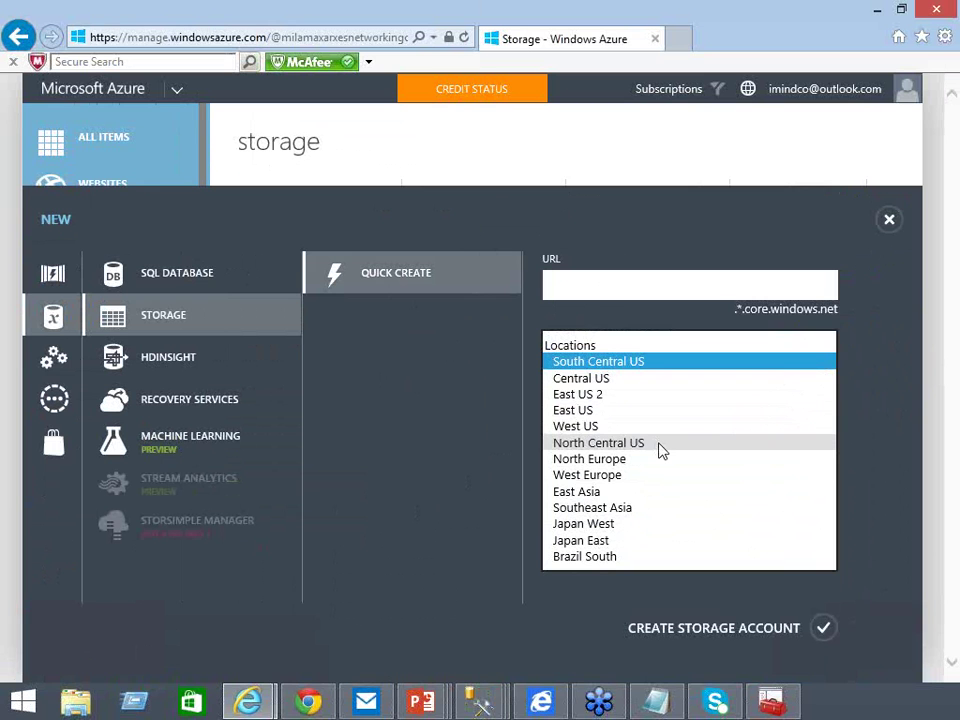
pyautogui.click(589, 414)
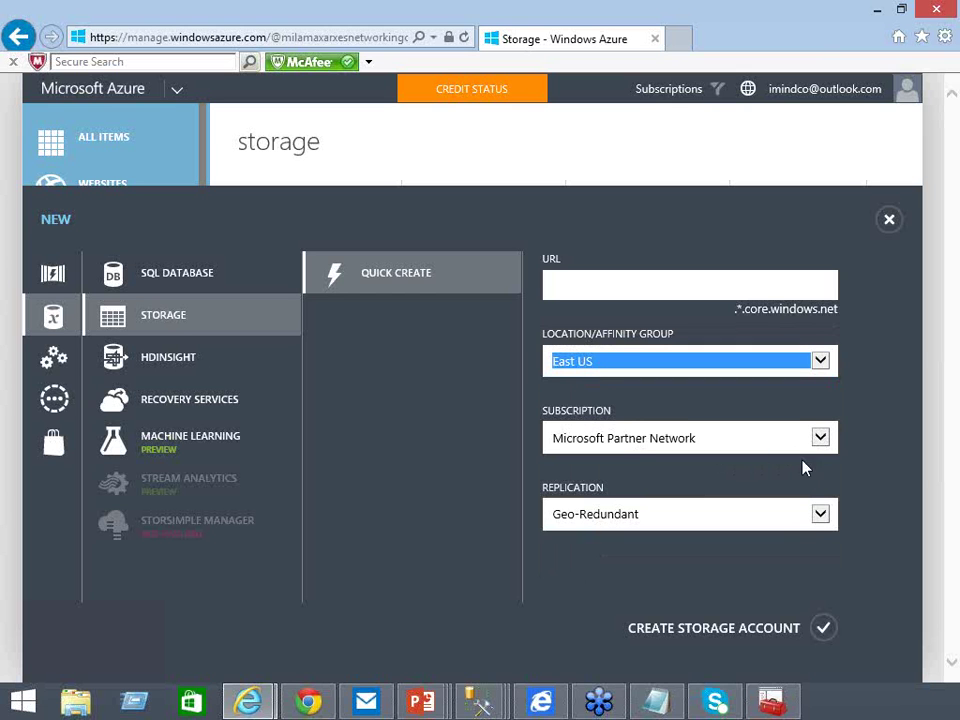
# - Choose Locally Redundant replication, enter the URL respaldobasedatos, and create the storage account
pyautogui.click(820, 516)
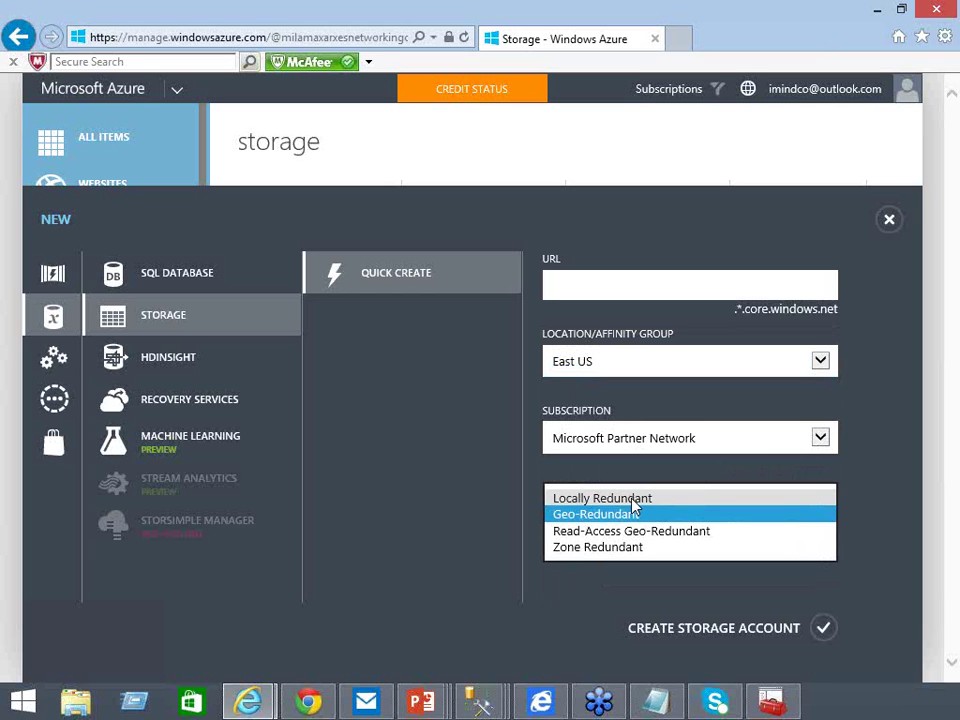
pyautogui.click(574, 499)
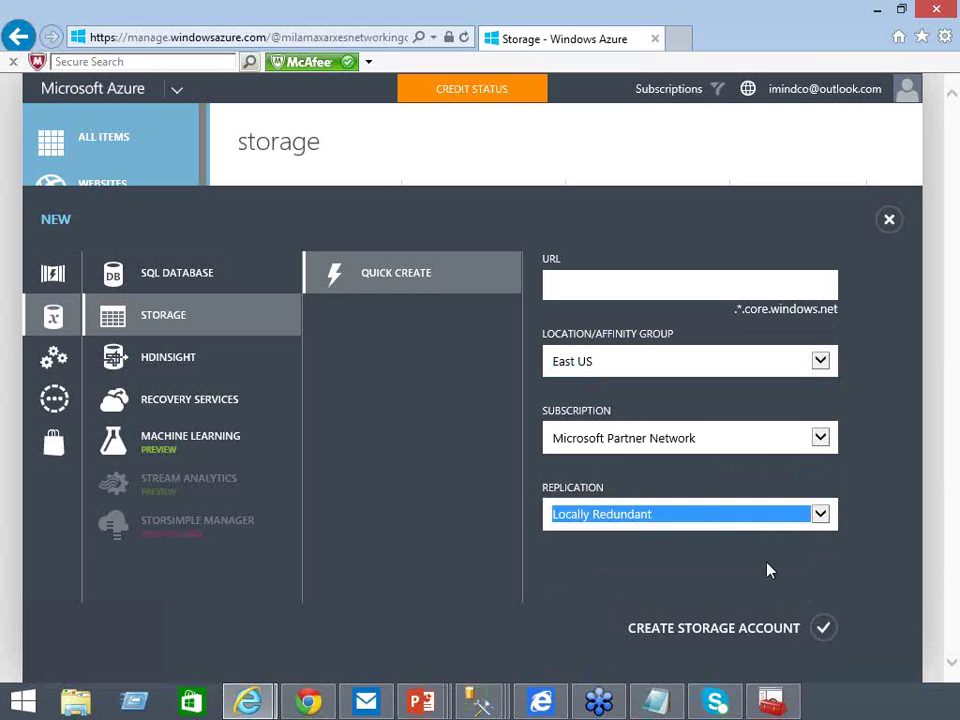
pyautogui.click(824, 628)
pyautogui.click(619, 290)
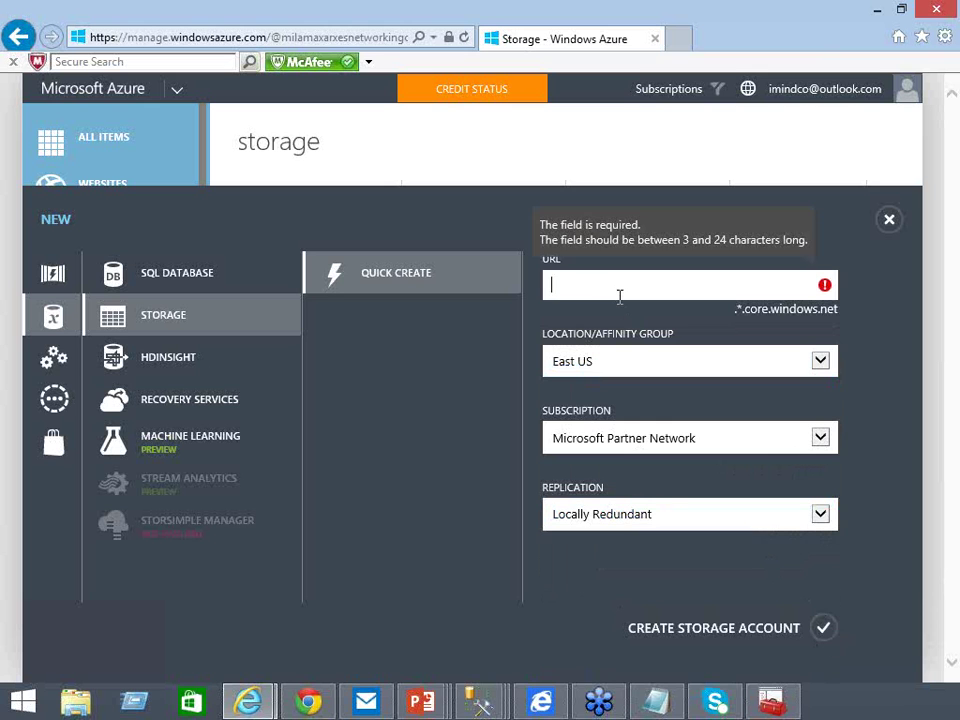
pyautogui.write('respaldo')
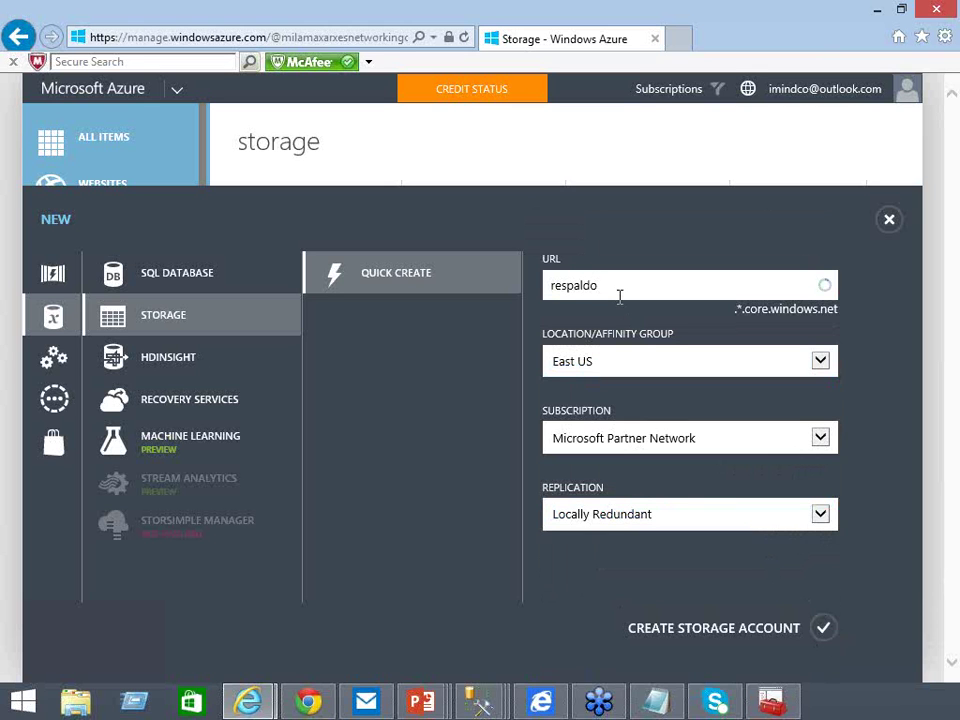
pyautogui.write('basedatos')
pyautogui.click(829, 629)
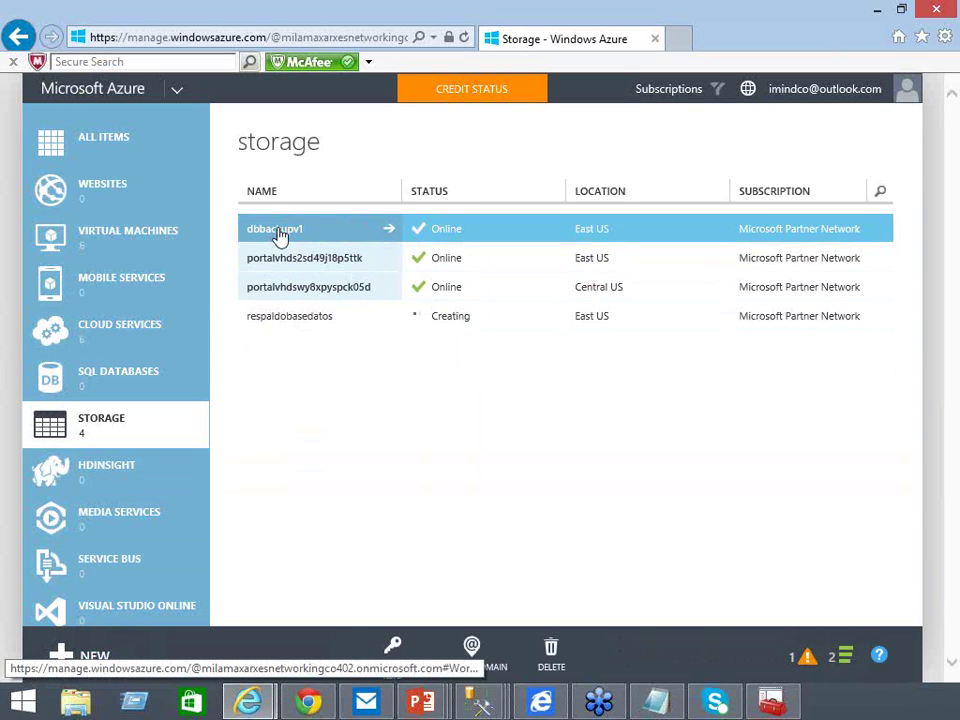
# - Show dbbackupv1's containers, select the backups container, and glance at the CursoTSQL backup settings
pyautogui.click(275, 229)
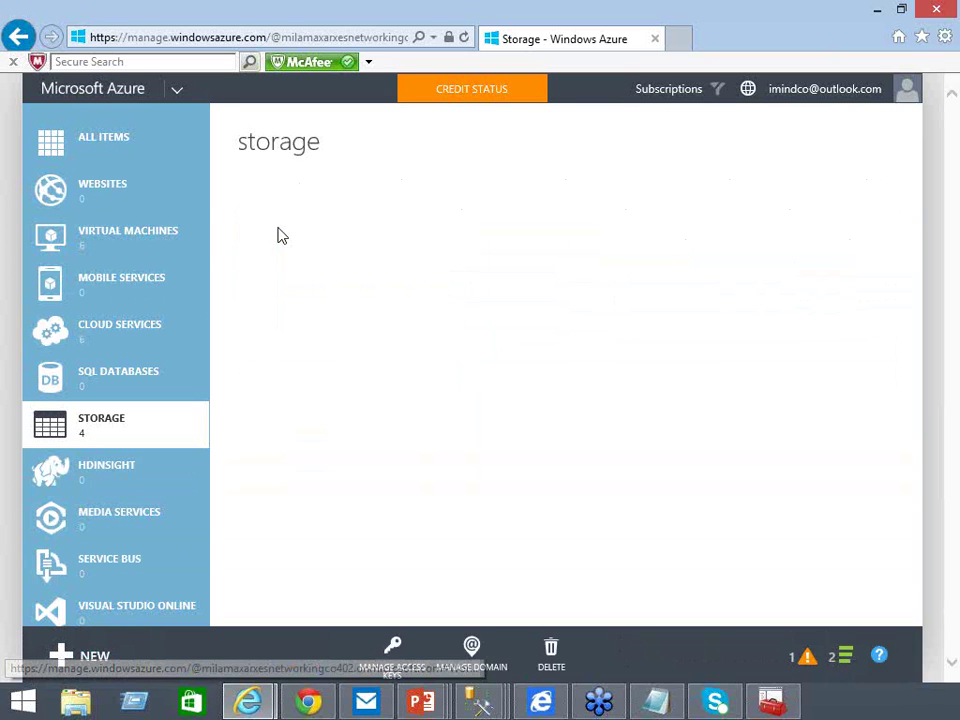
pyautogui.click(549, 188)
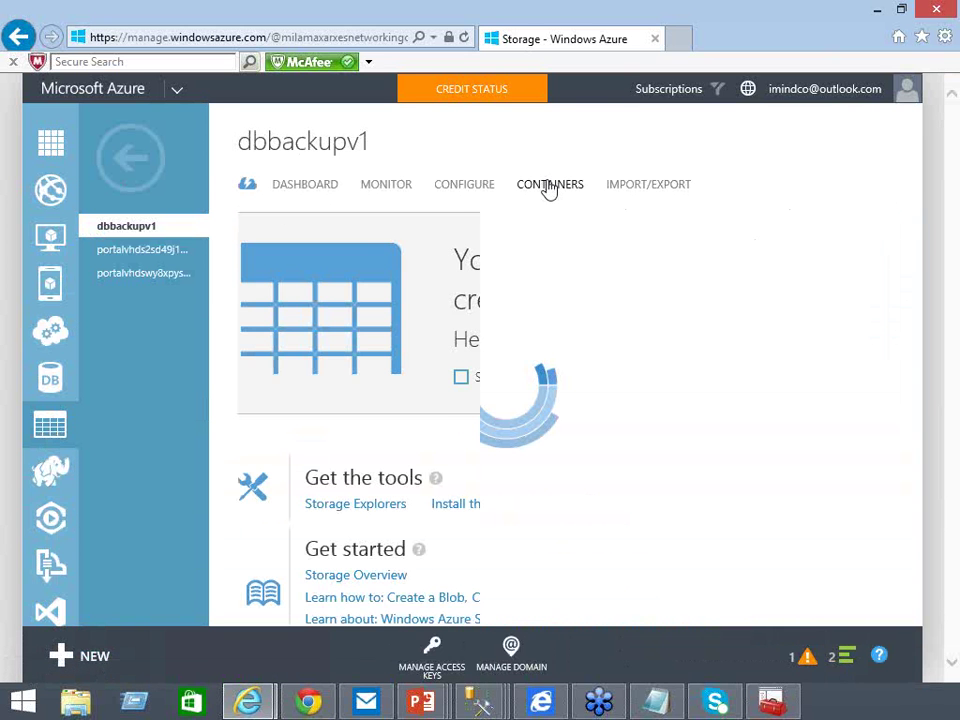
pyautogui.click(572, 258)
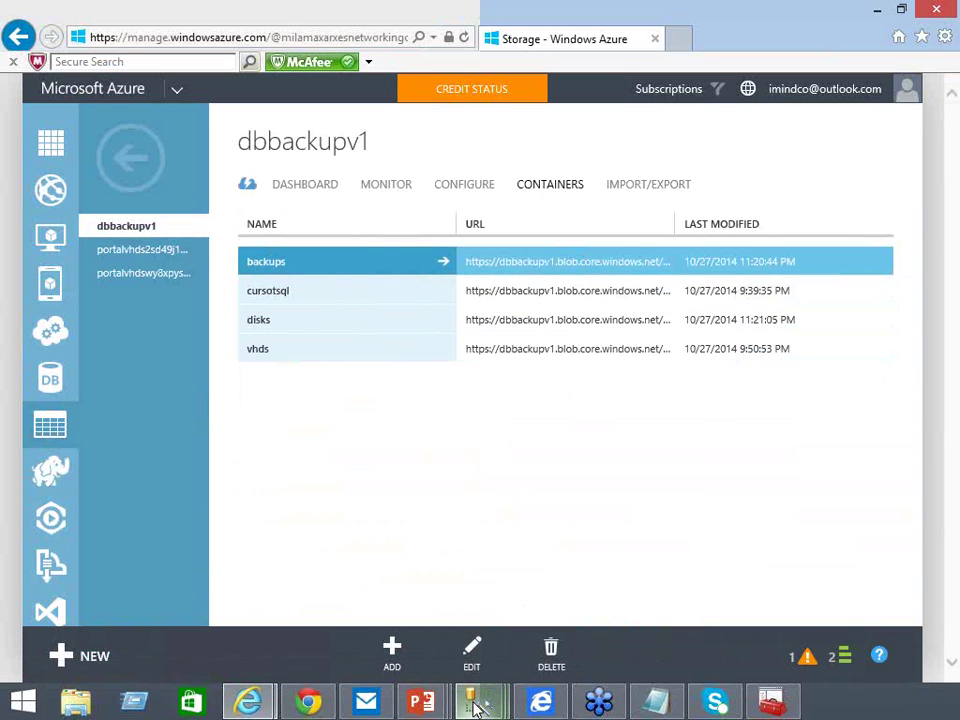
pyautogui.moveTo(478, 705)
pyautogui.click(583, 602)
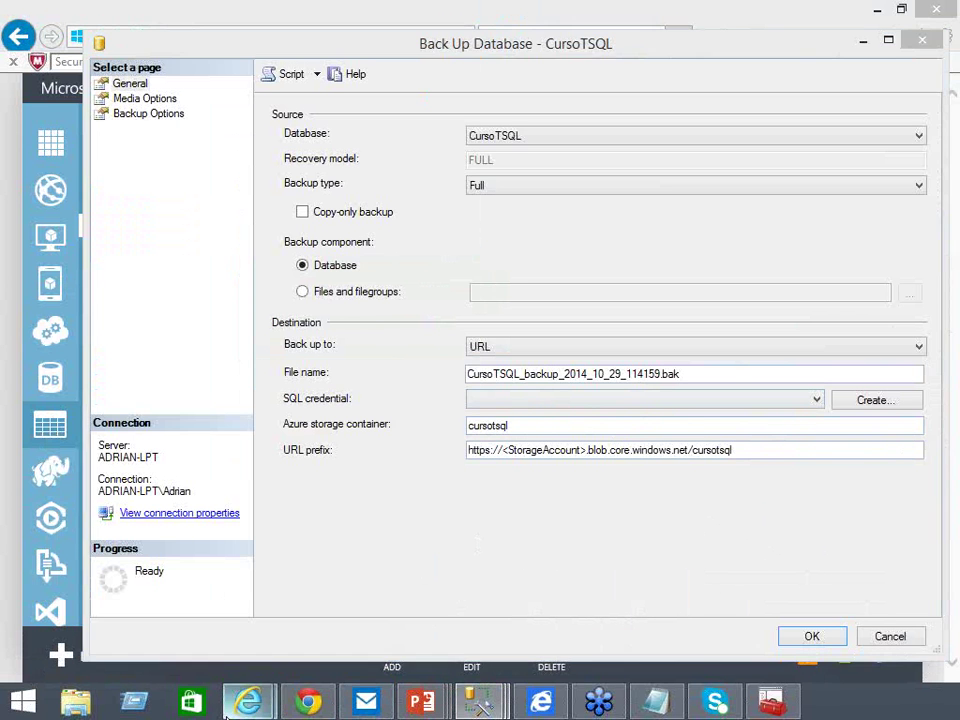
# - Open the backups container, copy its name, and open the backup file's properties editor
pyautogui.moveTo(248, 700)
pyautogui.click(148, 525)
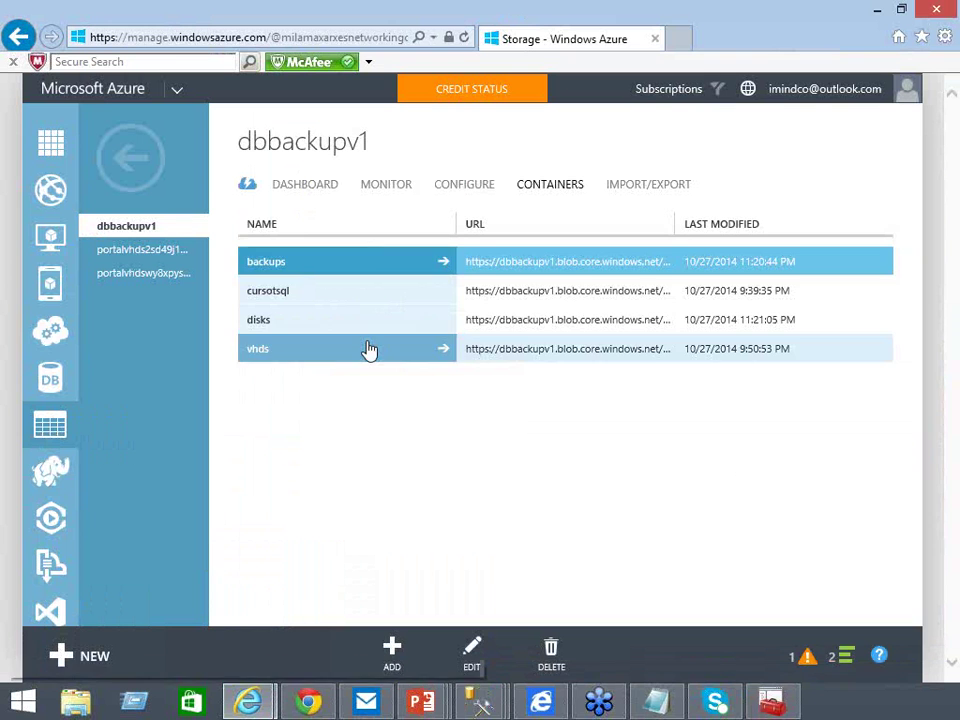
pyautogui.click(285, 259)
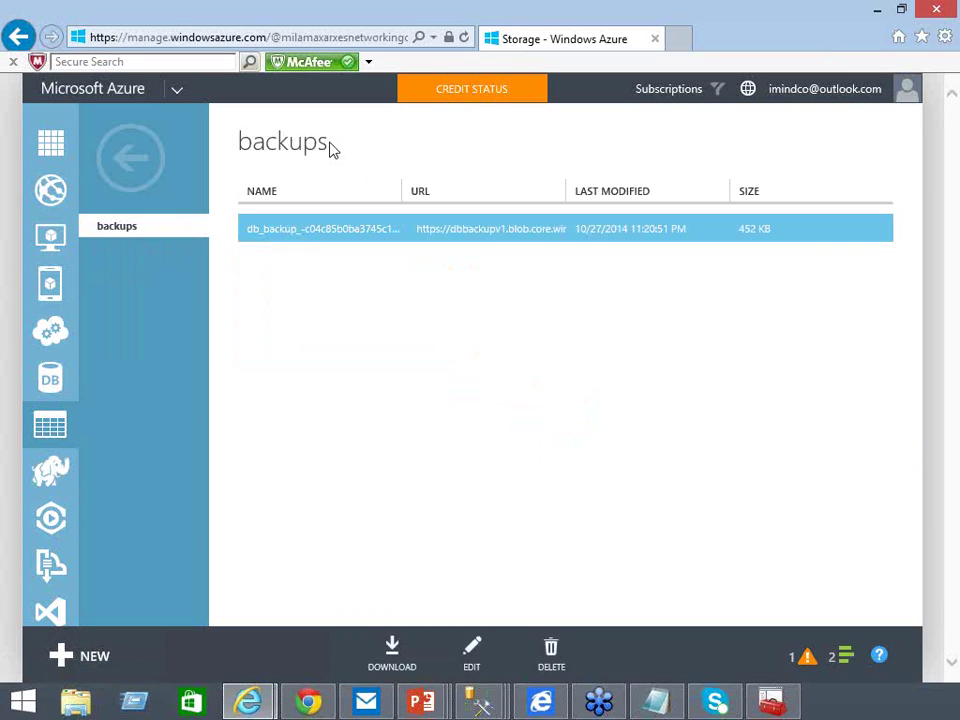
pyautogui.moveTo(332, 147); pyautogui.dragTo(228, 156)
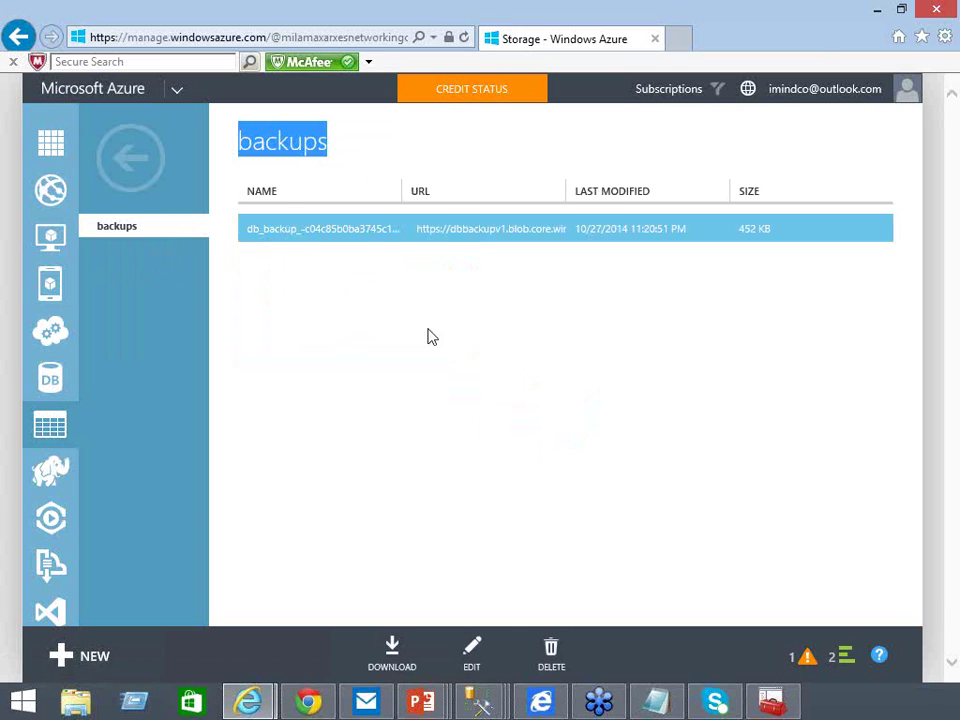
pyautogui.click(490, 680)
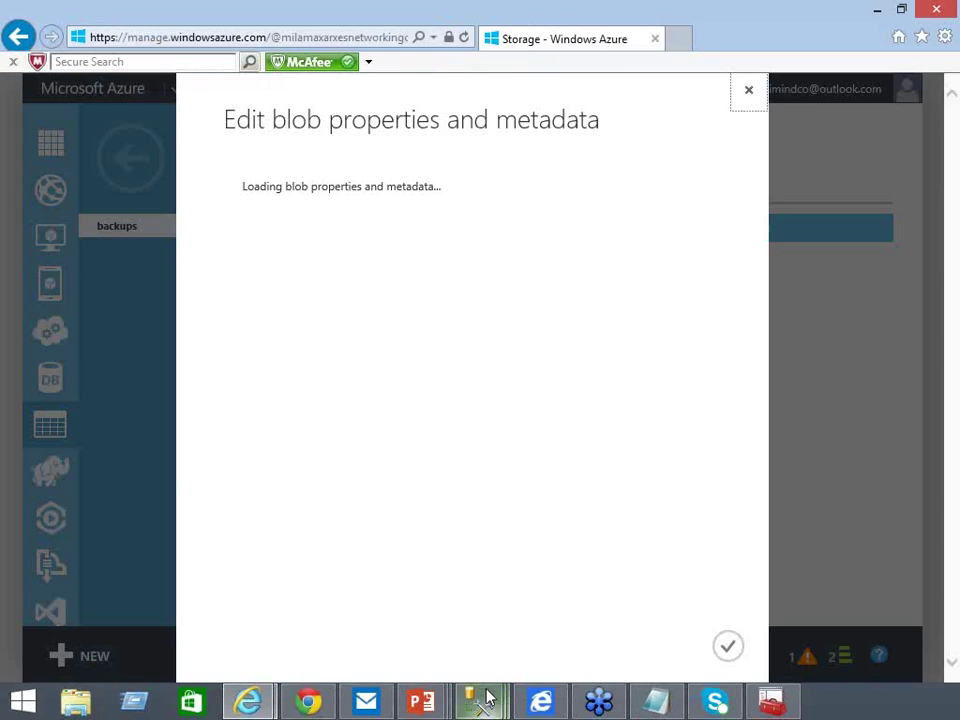
# - Point the CursoTSQL backup at the backups container with the AzureDBBackup credential, then start creating a new credential
pyautogui.moveTo(487, 697)
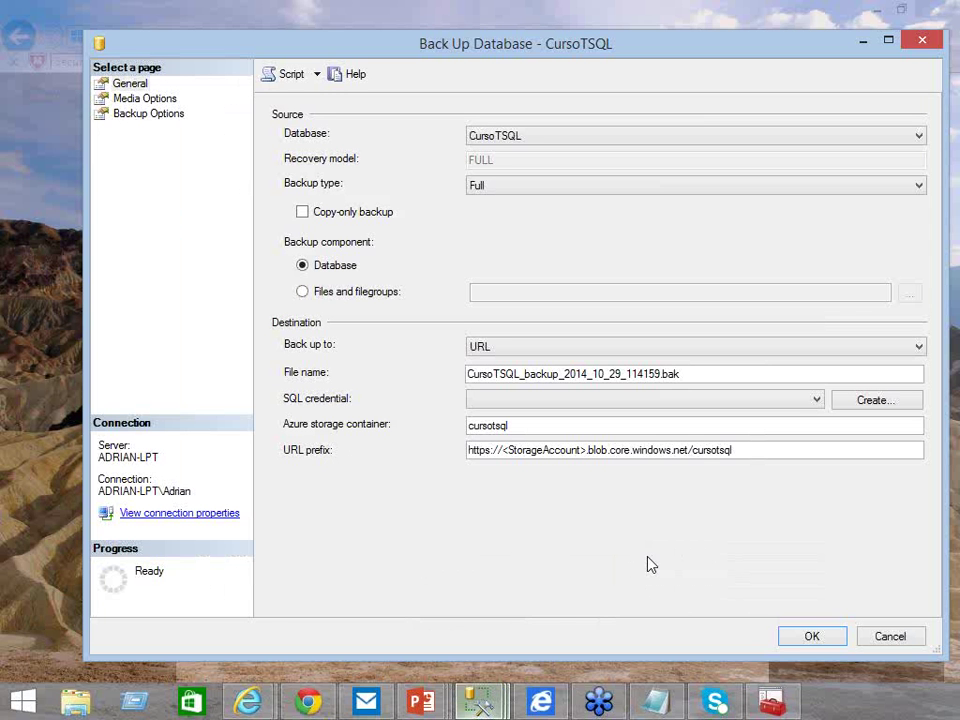
pyautogui.click(647, 557)
pyautogui.write('backups')
pyautogui.click(763, 446)
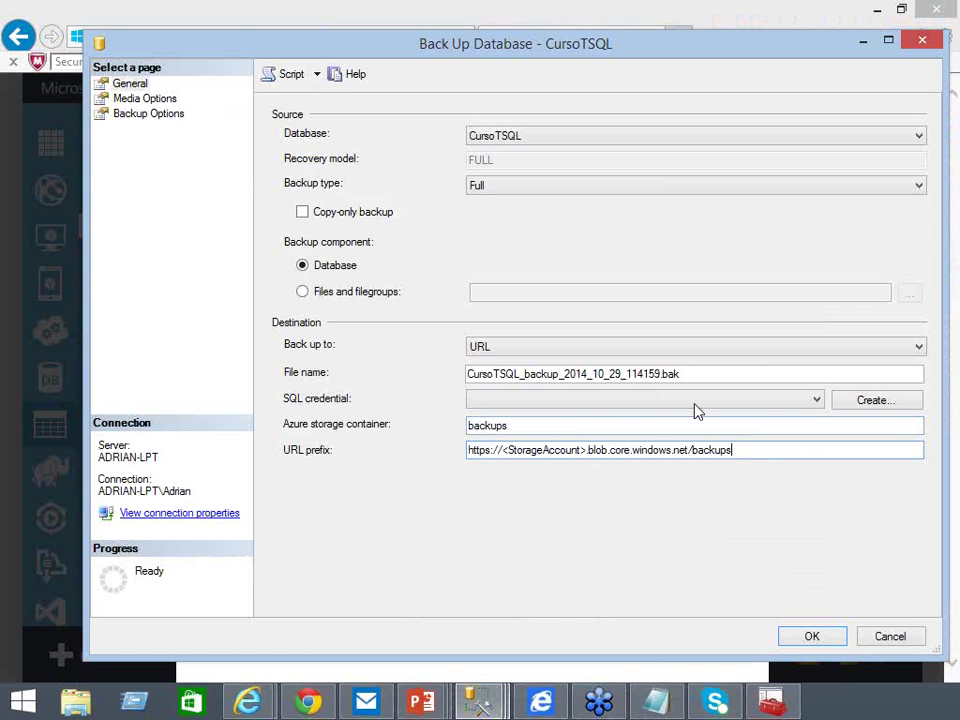
pyautogui.click(814, 400)
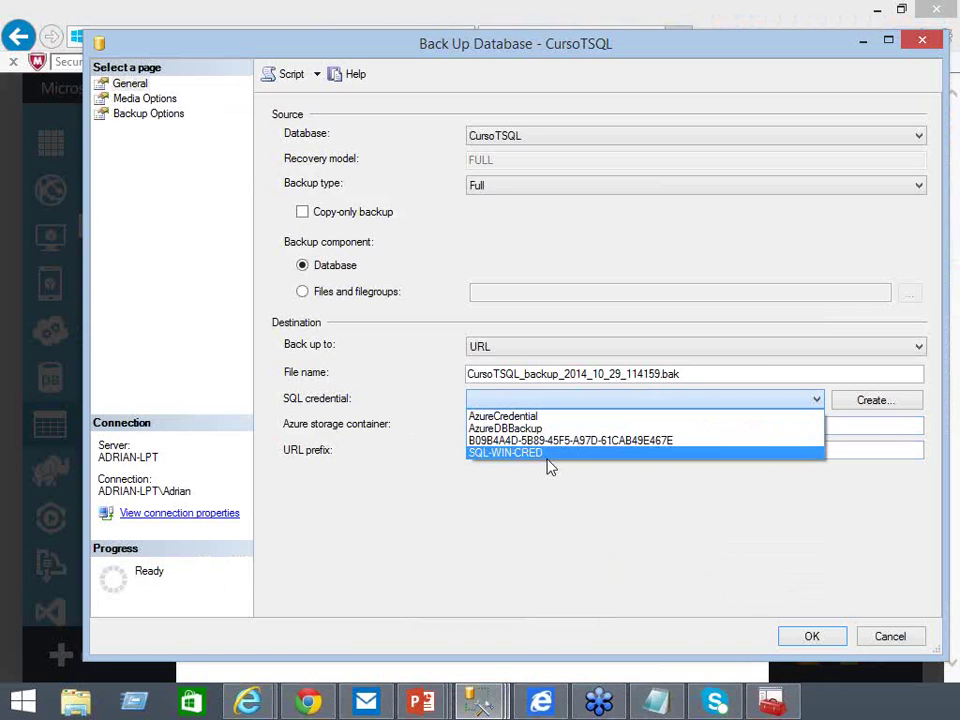
pyautogui.click(518, 428)
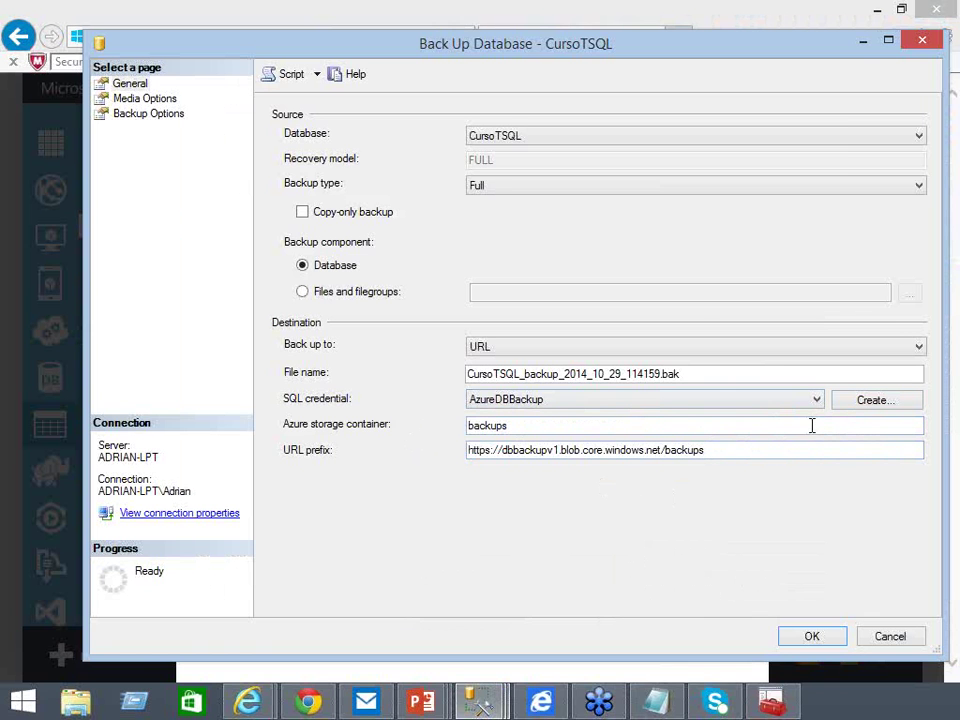
pyautogui.click(874, 400)
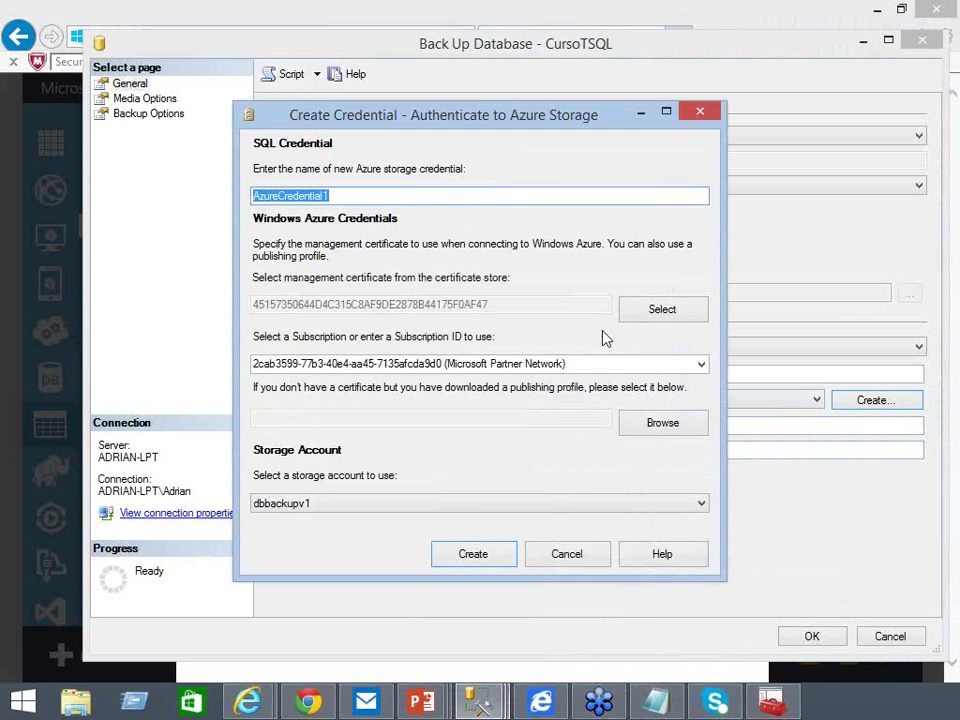
# - Keep the Microsoft Partner Network subscription in the Create Credential form, then cancel it without creating a credential
pyautogui.click(702, 366)
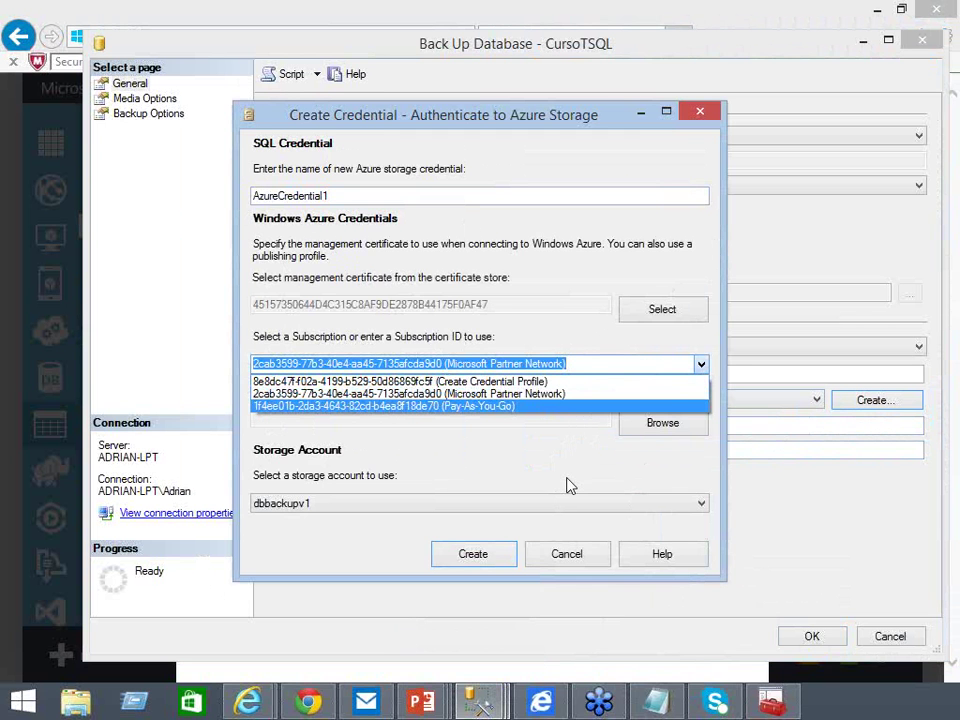
pyautogui.click(575, 512)
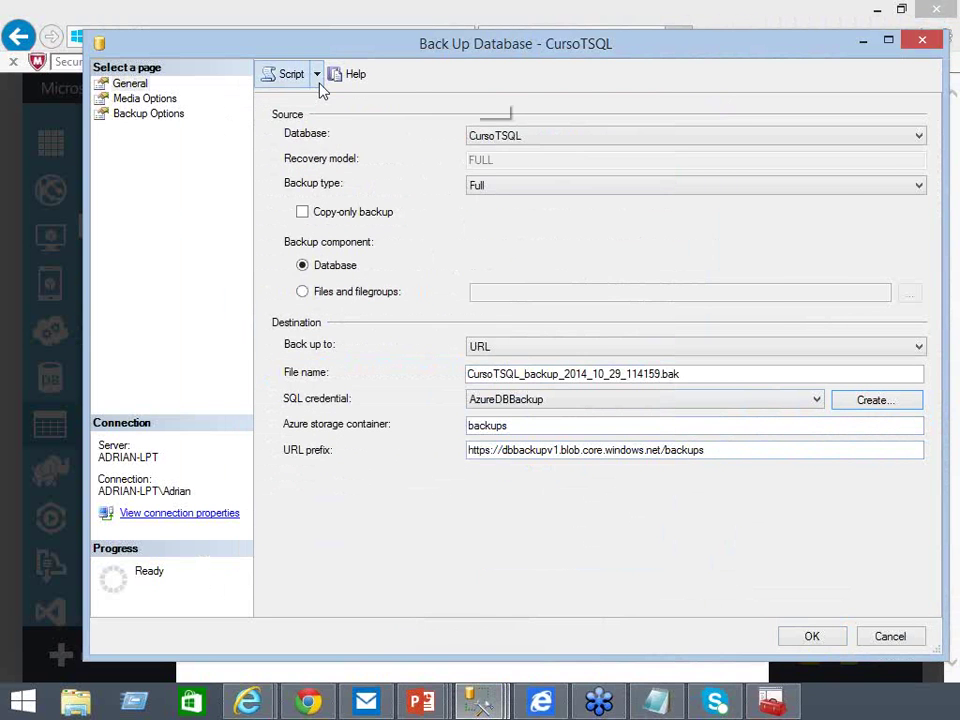
pyautogui.click(317, 76)
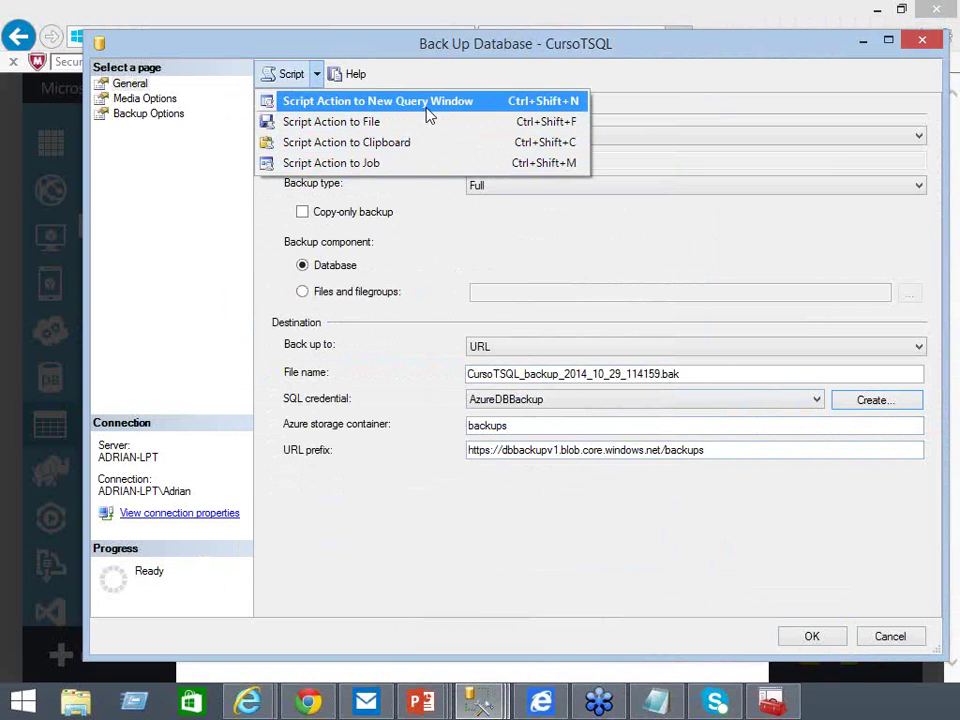
# - Script the CursoTSQL backup action to a new query window
pyautogui.click(428, 110)
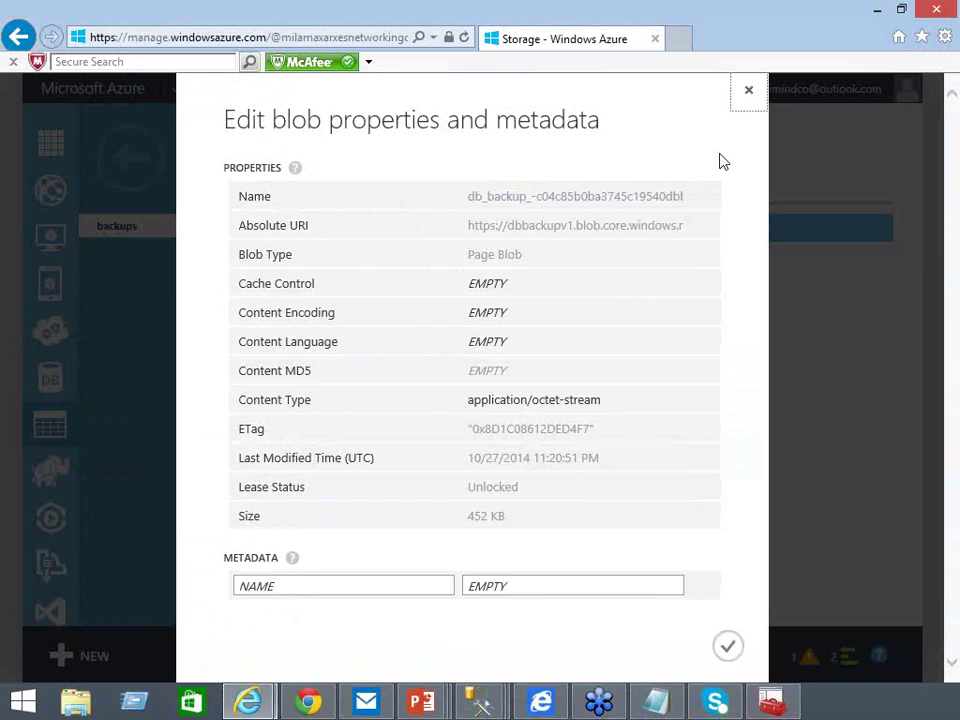
# - Close the blob properties editor and return to the SQLQuery3 window holding the scripted BACKUP DATABASE statement
pyautogui.click(727, 645)
pyautogui.moveTo(480, 700)
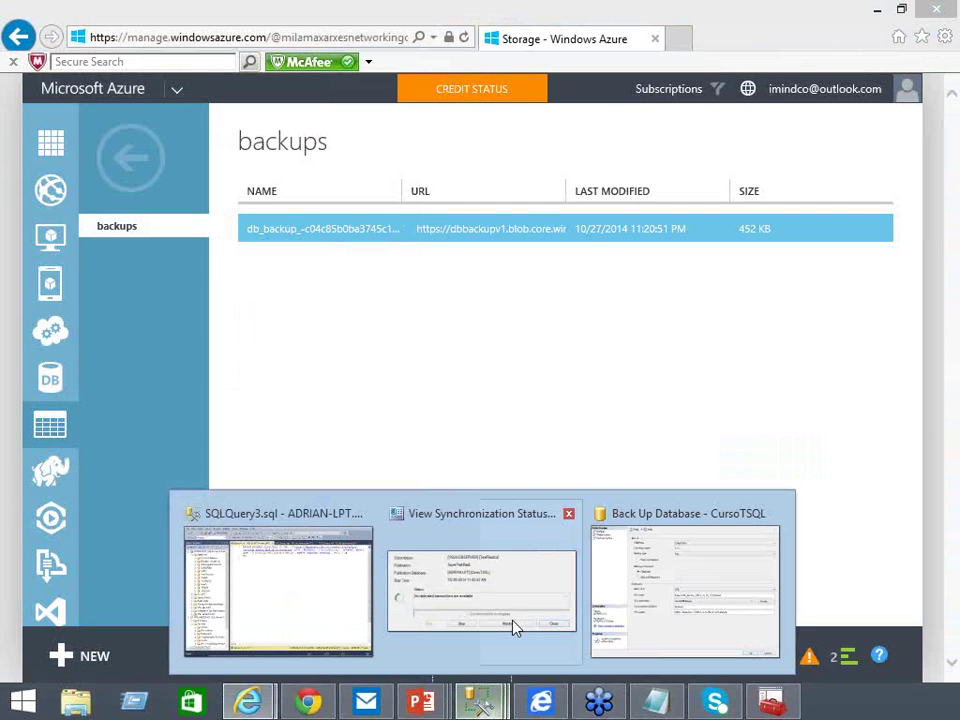
pyautogui.moveTo(507, 625)
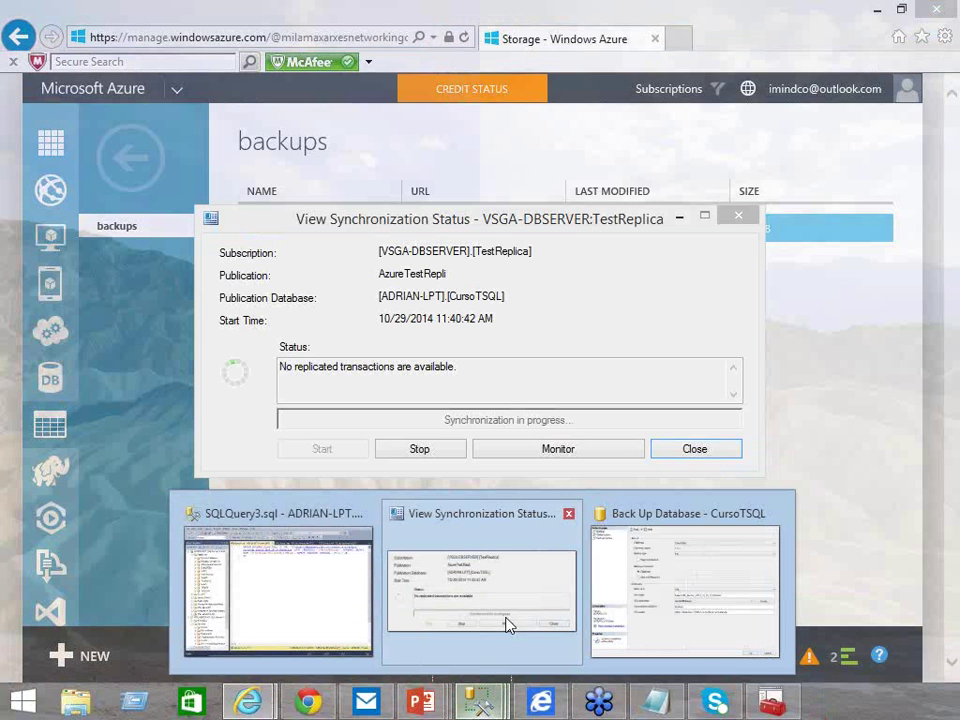
pyautogui.click(279, 583)
pyautogui.moveTo(176, 302); pyautogui.dragTo(96, 302)
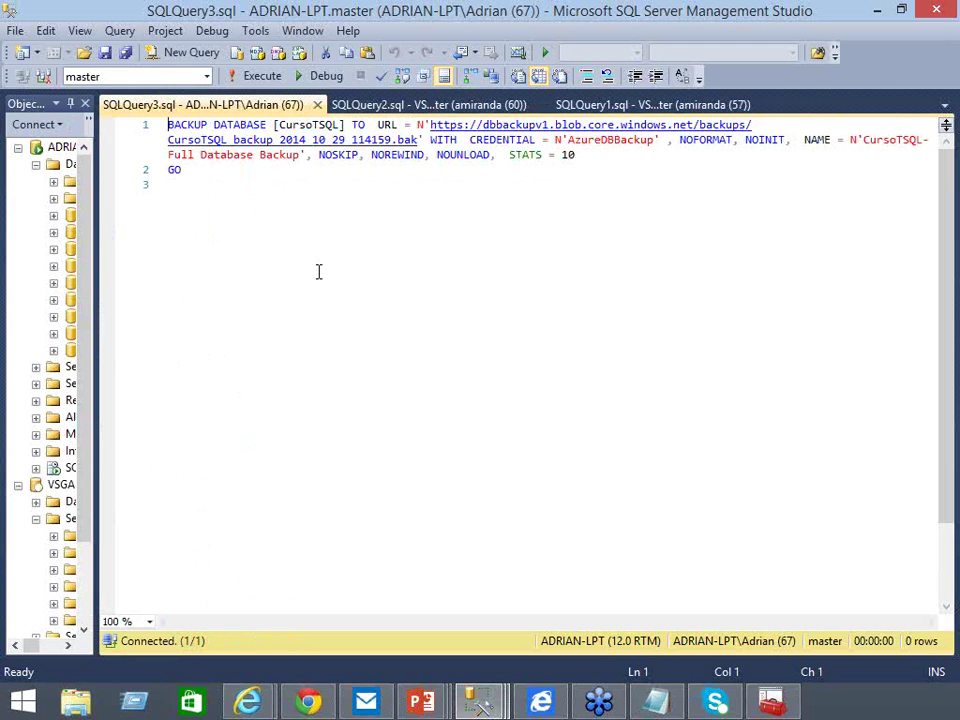
# - Run the CursoTSQL BACKUP TO URL script, then minimize Management Studio to show the portal
pyautogui.click(256, 79)
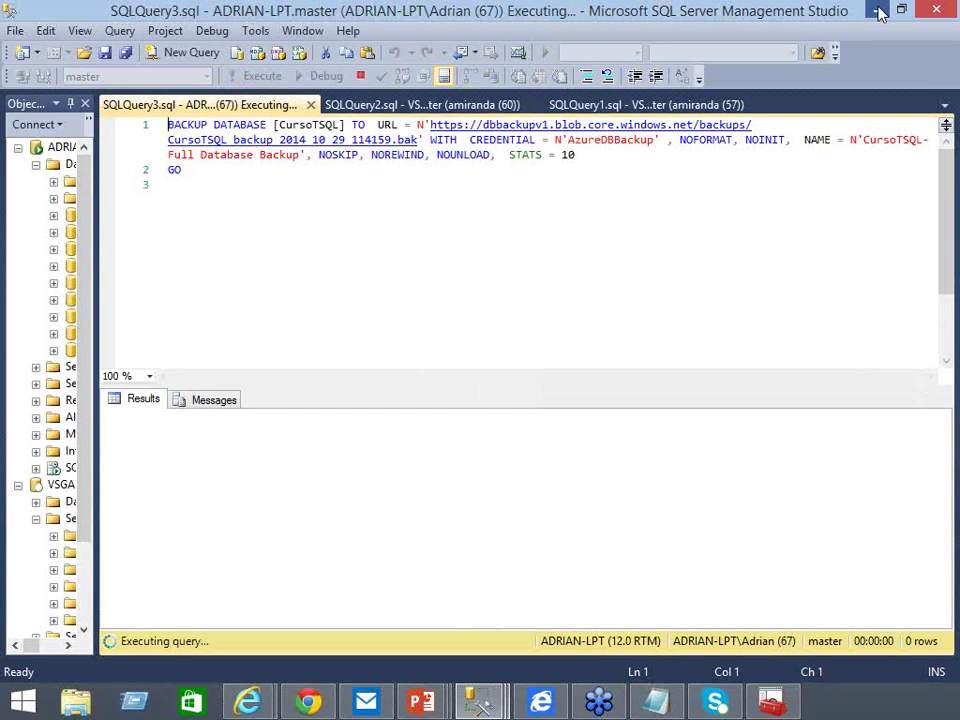
pyautogui.click(880, 12)
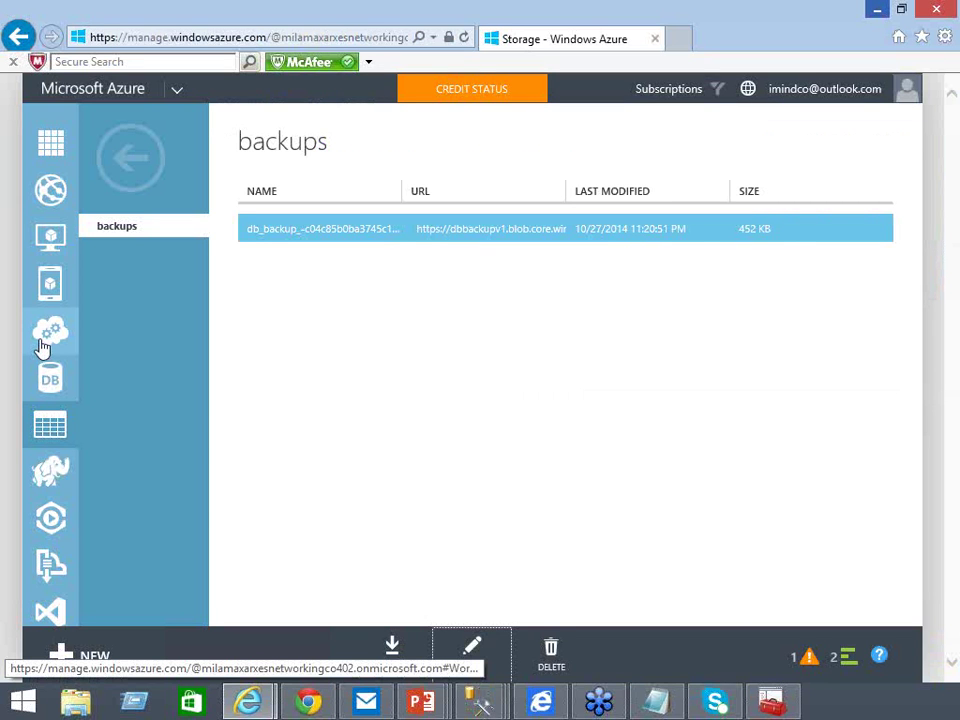
# - Open the backups container in the dbbackupv1 storage account's Containers list
pyautogui.click(50, 425)
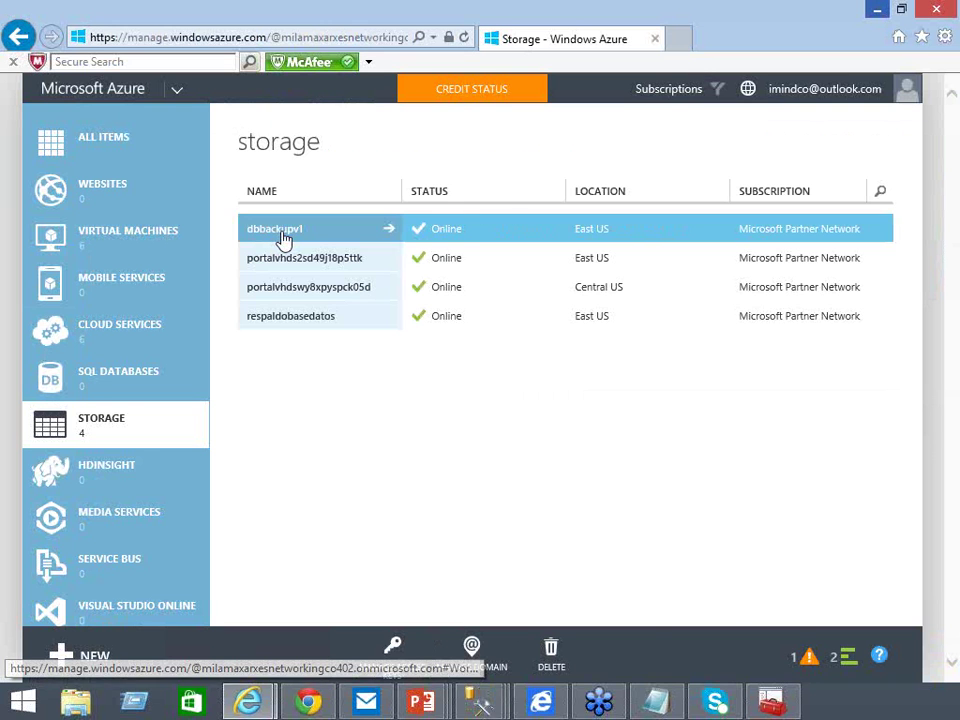
pyautogui.click(284, 236)
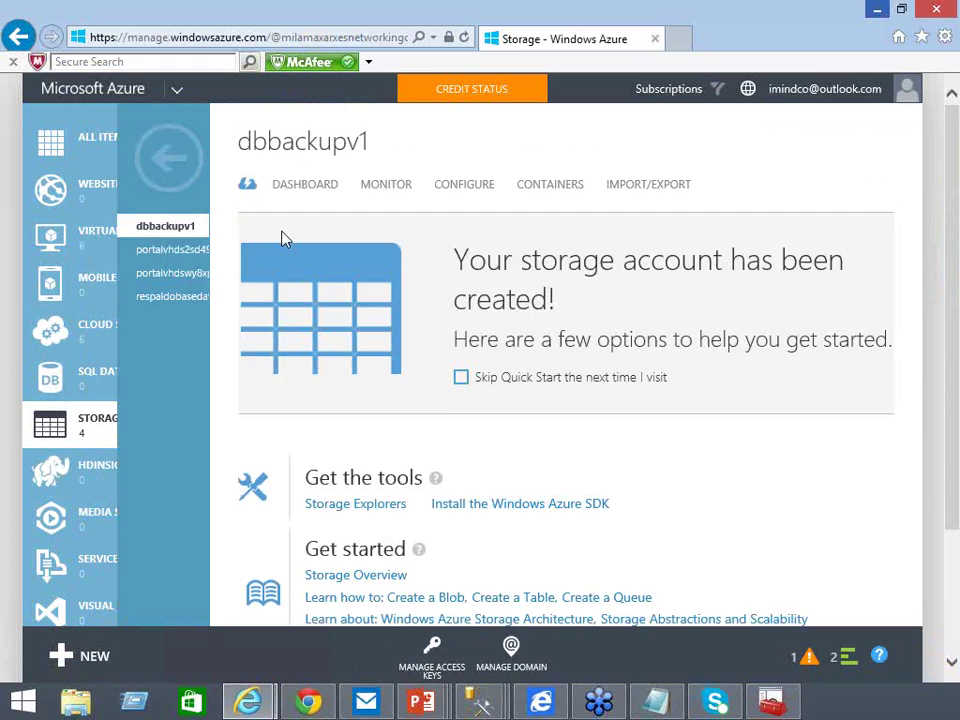
pyautogui.click(550, 187)
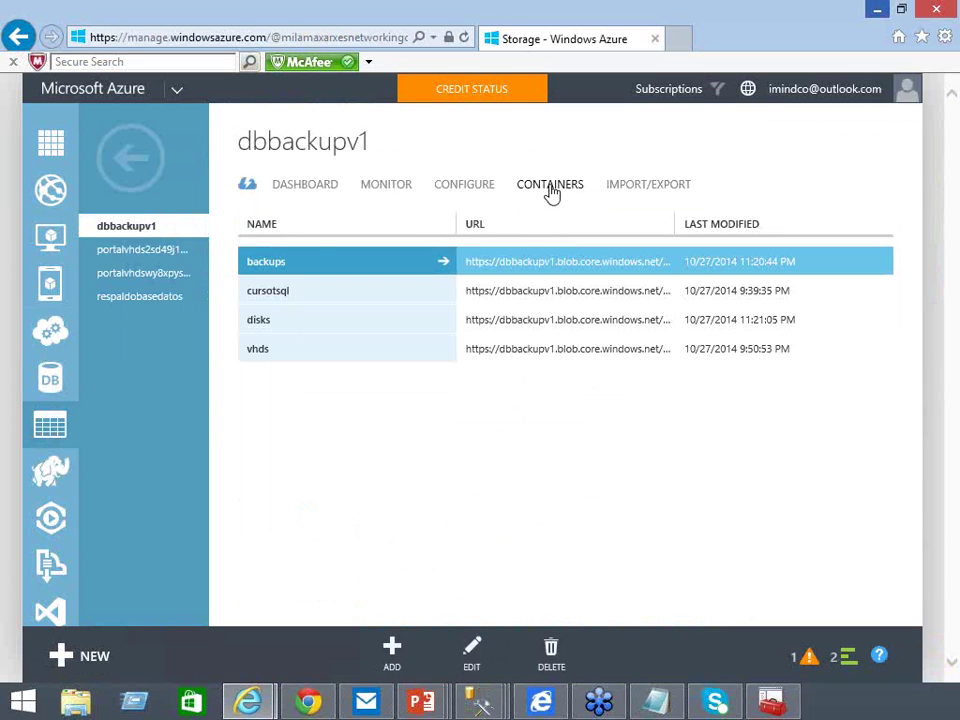
pyautogui.click(277, 266)
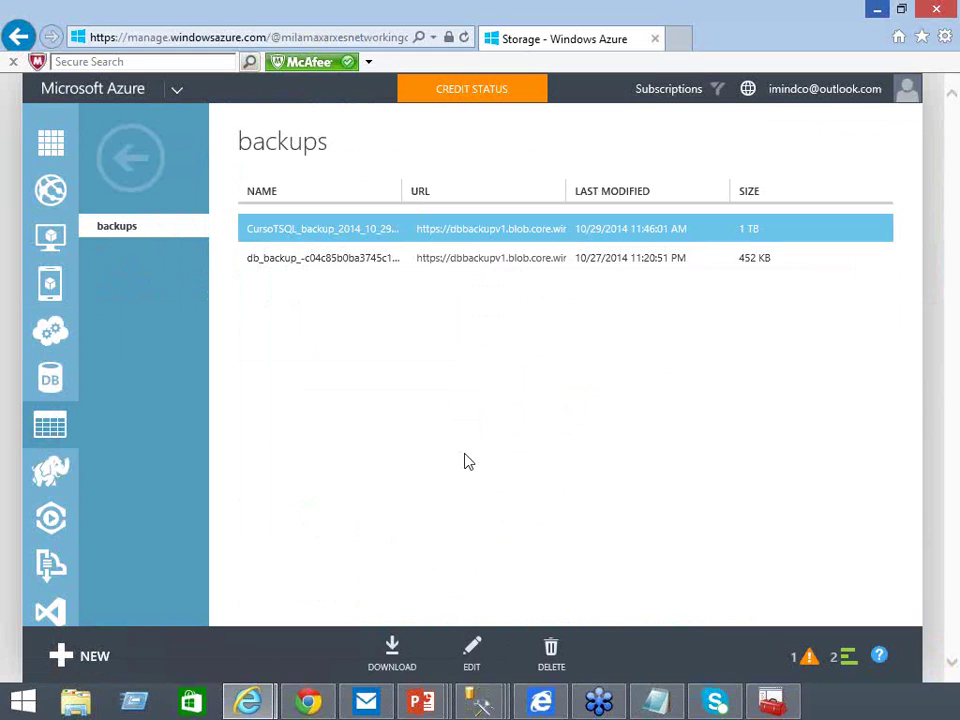
# - Select the CursoTSQL backup blob, then bring the backup query window back to the front
pyautogui.click(289, 256)
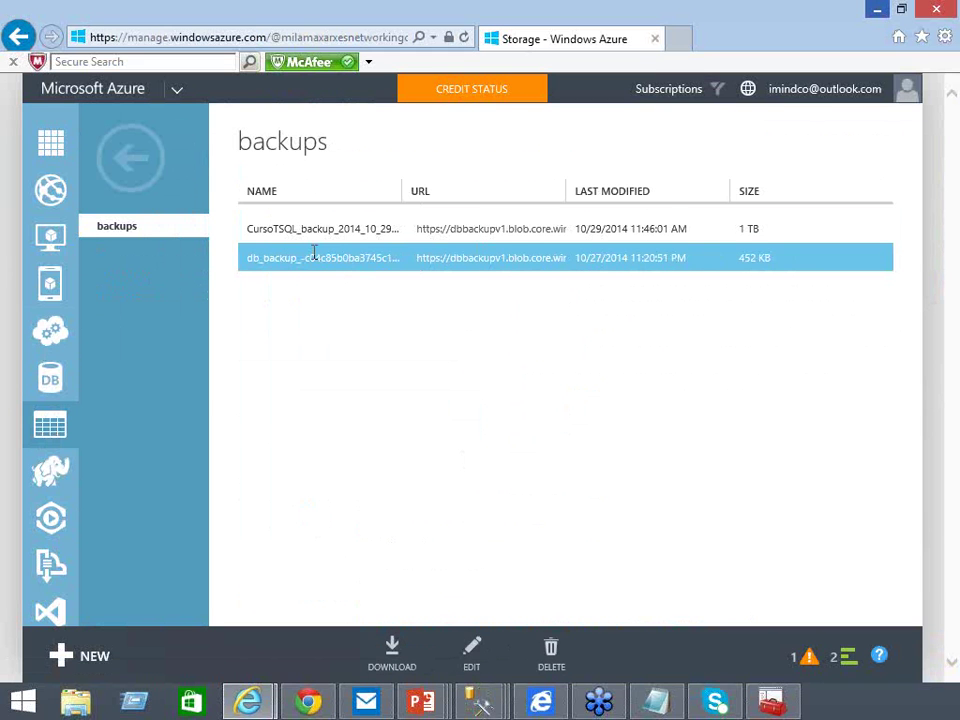
pyautogui.click(323, 230)
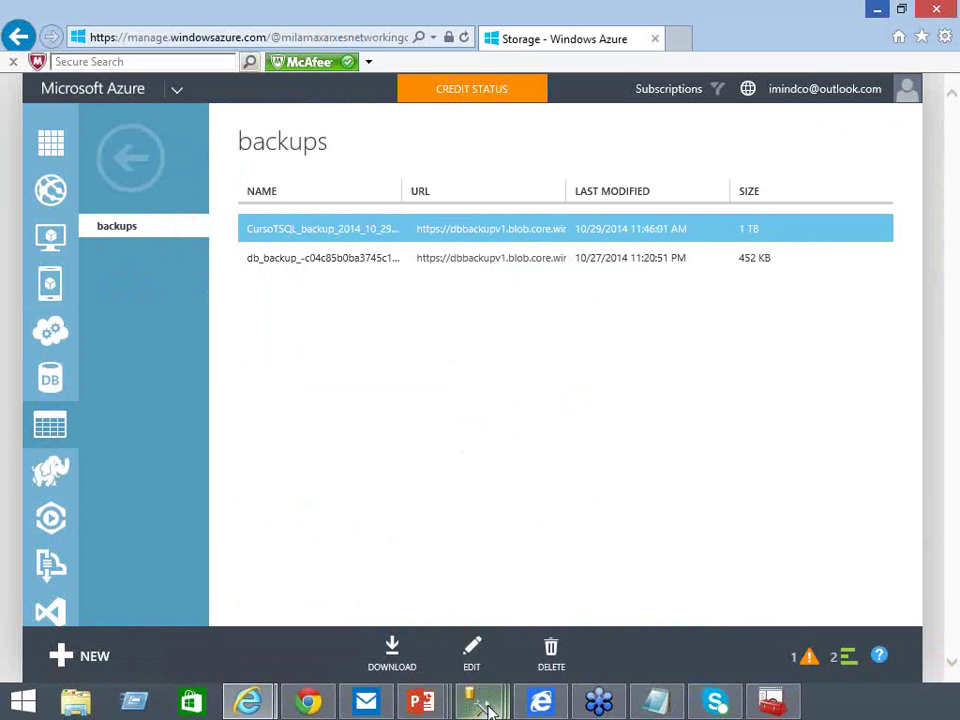
pyautogui.moveTo(489, 709)
pyautogui.click(320, 560)
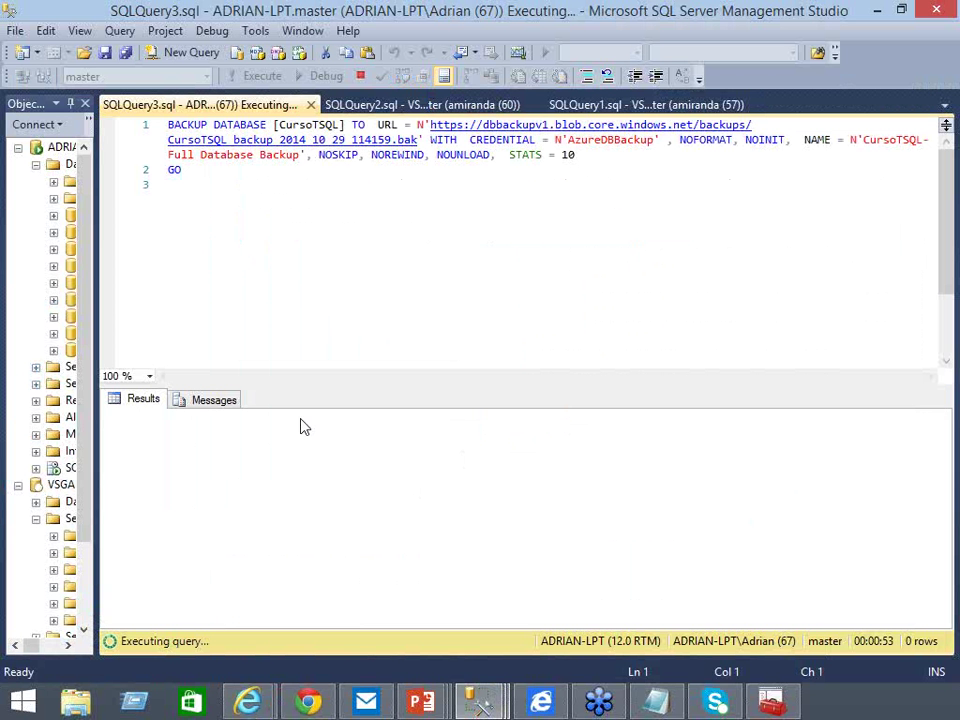
# - Watch Messages until the backup finishes (368 pages in 72.414 seconds), then widen Object Explorer
pyautogui.click(212, 401)
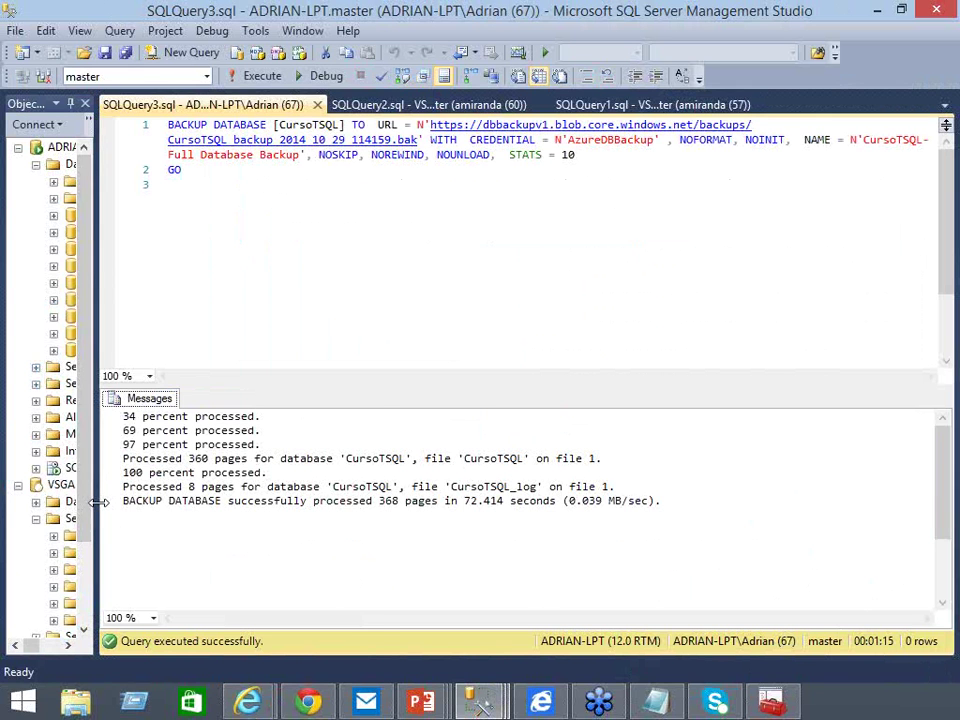
pyautogui.moveTo(99, 502); pyautogui.dragTo(387, 555)
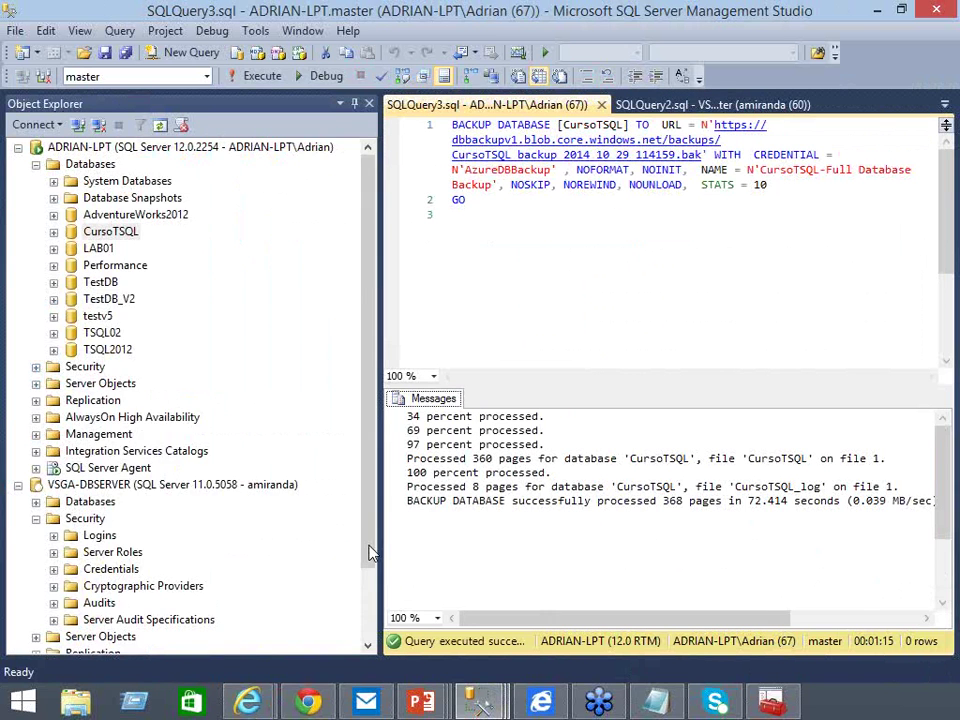
# - Collapse Security and start Restore Database from VSGA-DBSERVER's Databases node
pyautogui.scroll(-2, 368, 553)
pyautogui.click(36, 434)
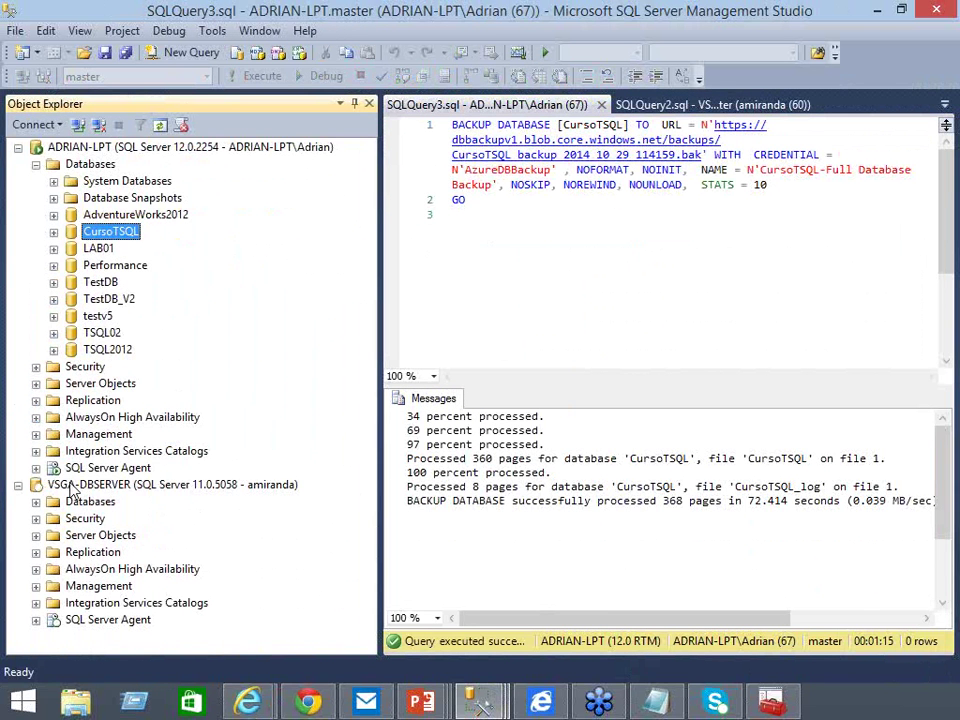
pyautogui.click(72, 485)
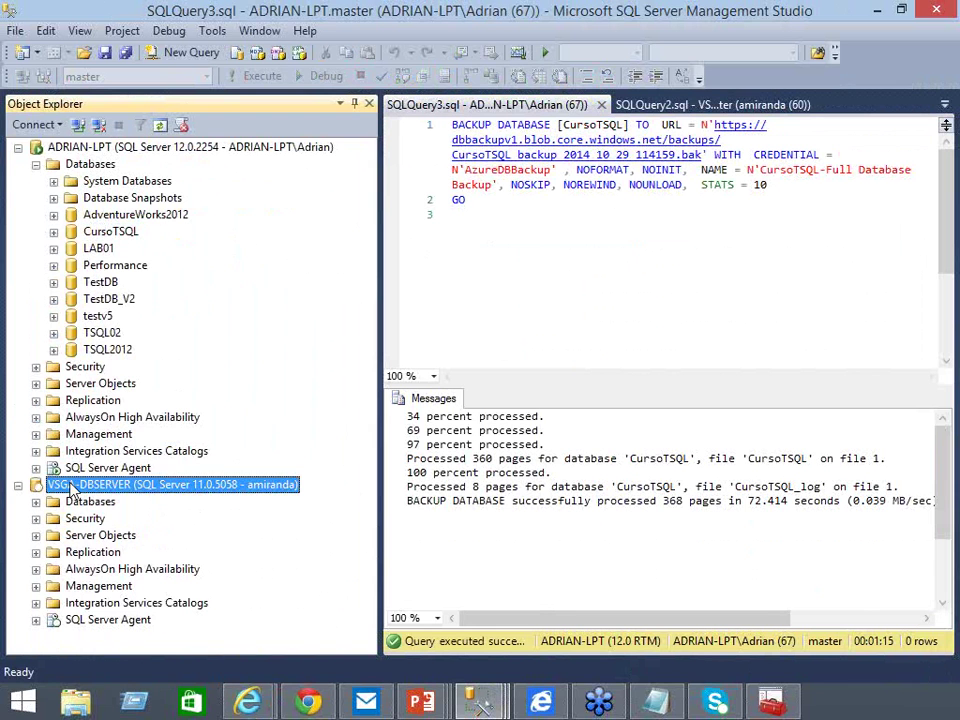
pyautogui.rightClick(72, 485)
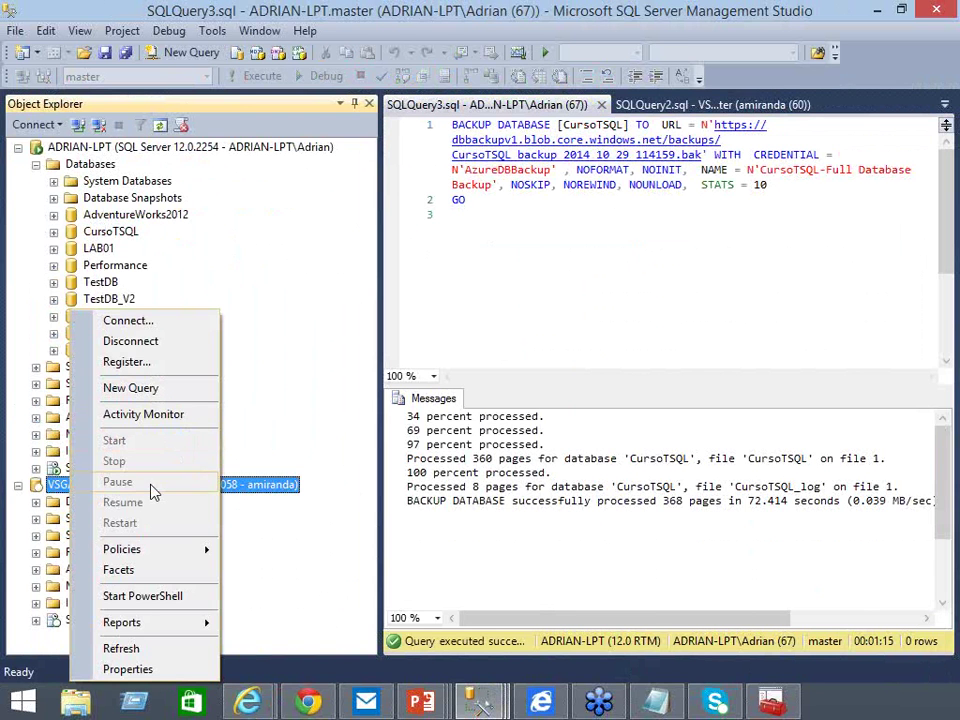
pyautogui.click(84, 518)
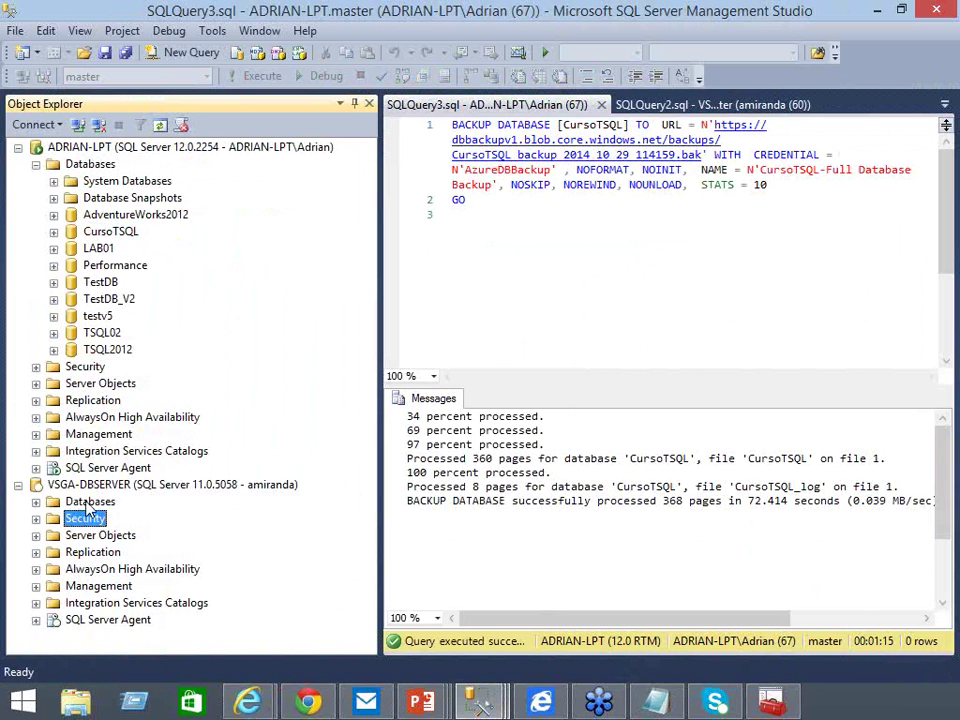
pyautogui.click(90, 502)
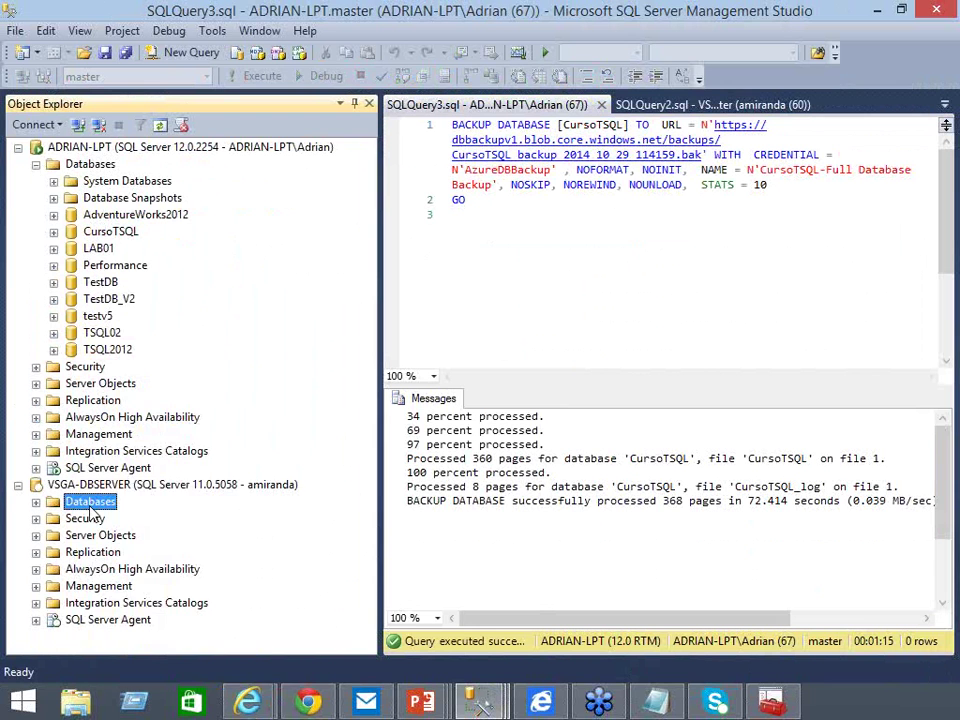
pyautogui.rightClick(90, 508)
pyautogui.click(124, 522)
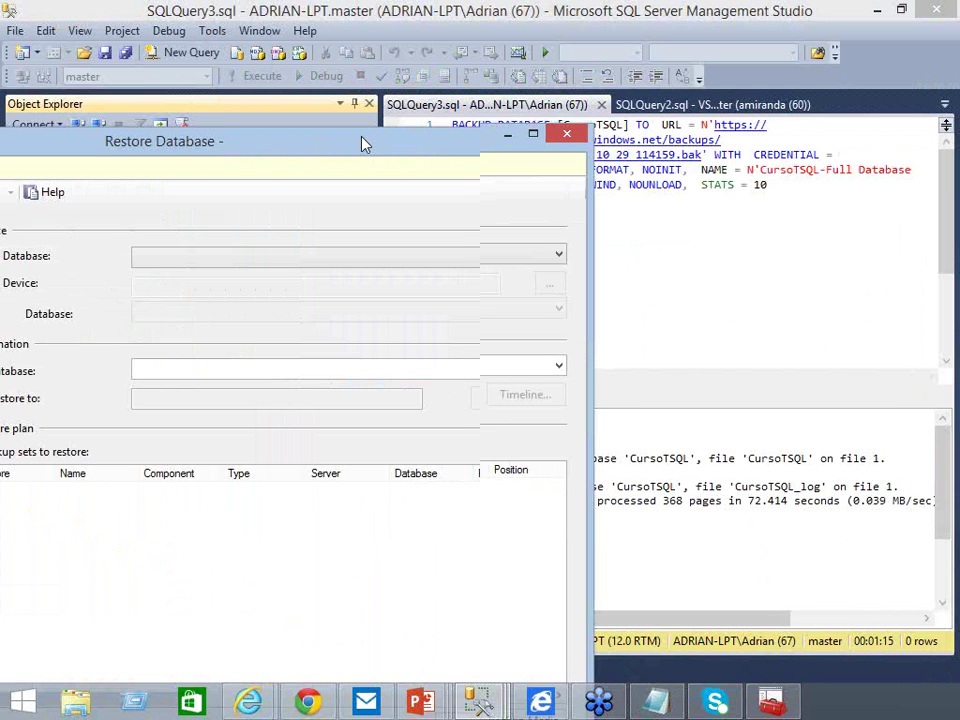
# - Restore from a URL backup device, adding an Azure Storage location with account dbbackupv1
pyautogui.moveTo(365, 145)
pyautogui.mouseDown()
pyautogui.moveTo(650, 63)
pyautogui.moveTo(610, 50)
pyautogui.mouseUp()
pyautogui.click(330, 180)
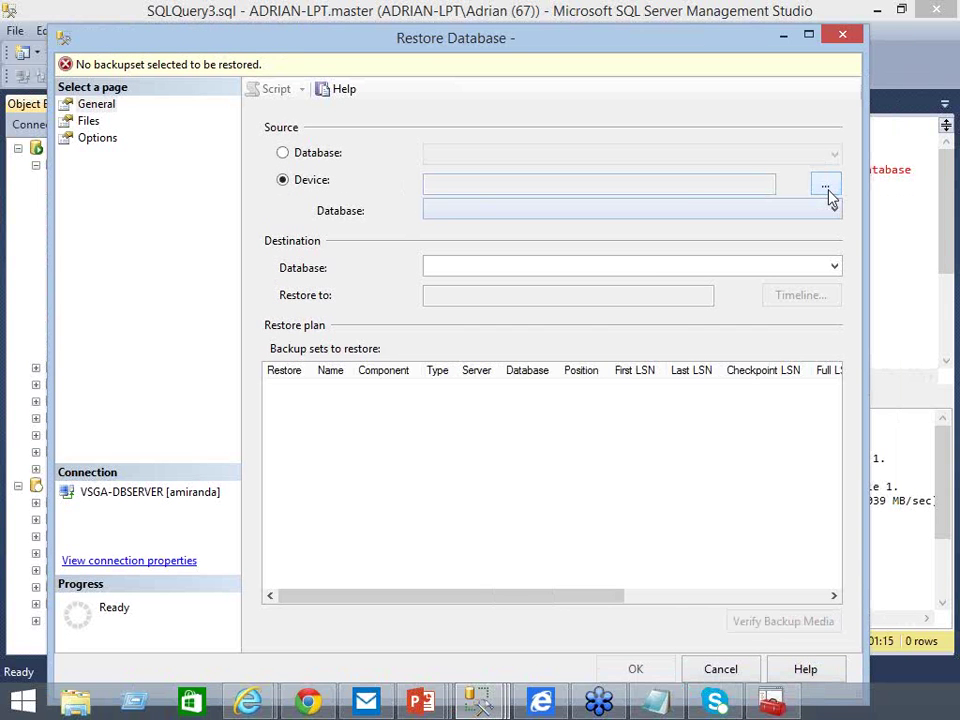
pyautogui.click(826, 194)
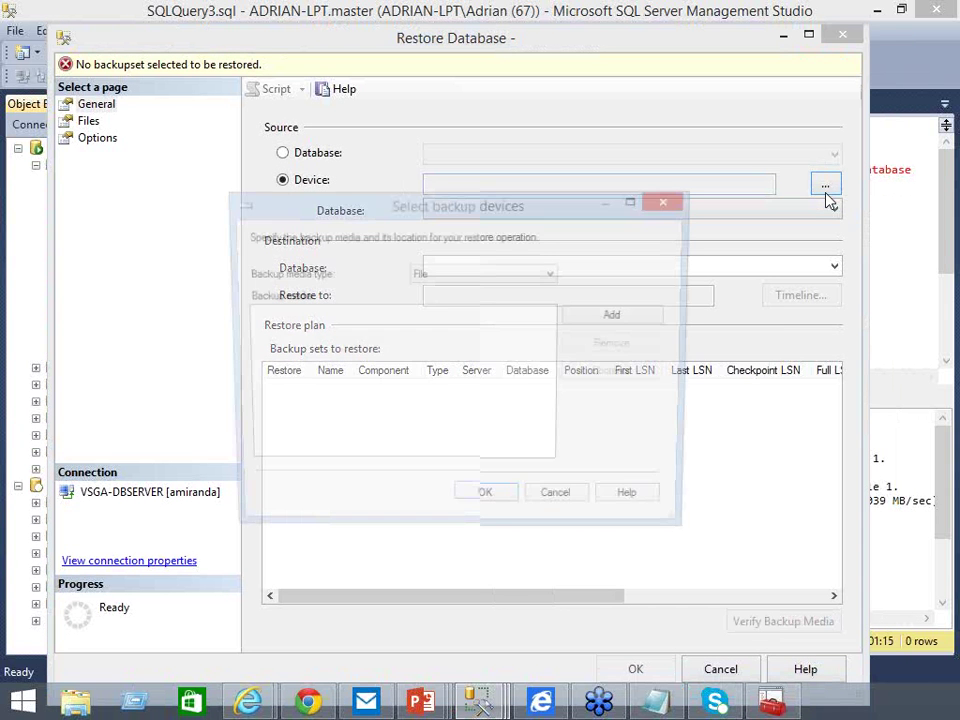
pyautogui.click(484, 273)
pyautogui.click(483, 305)
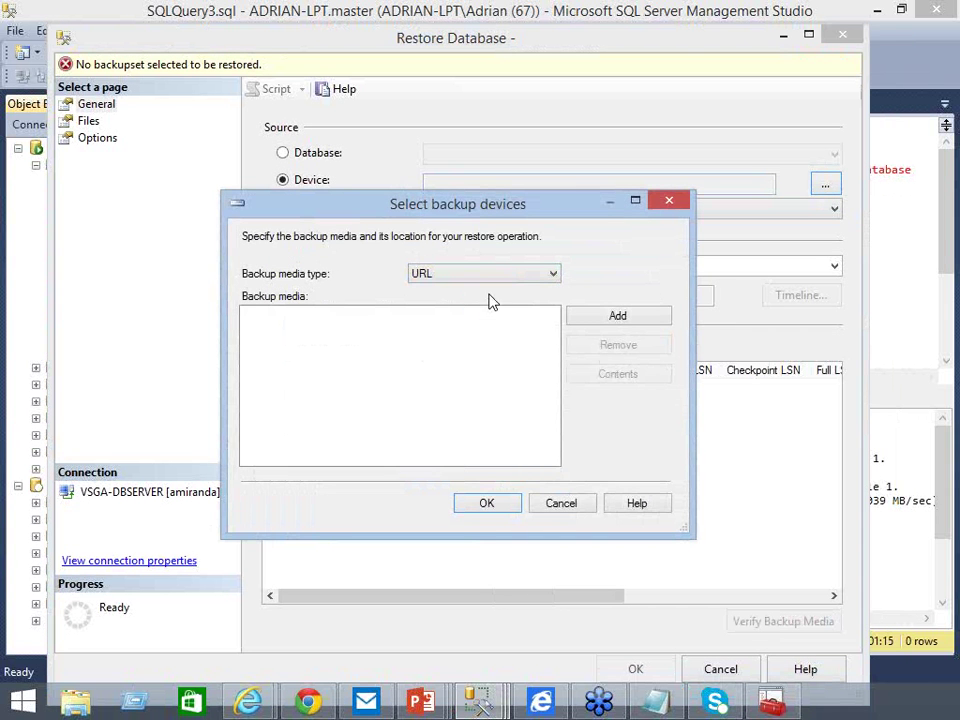
pyautogui.click(632, 317)
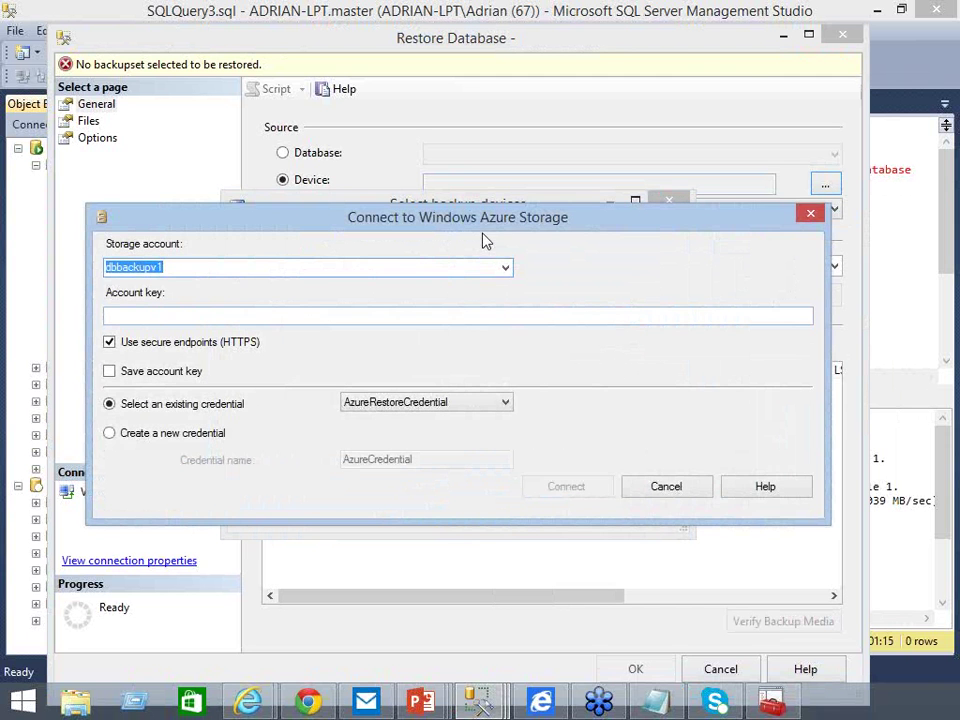
pyautogui.click(172, 270)
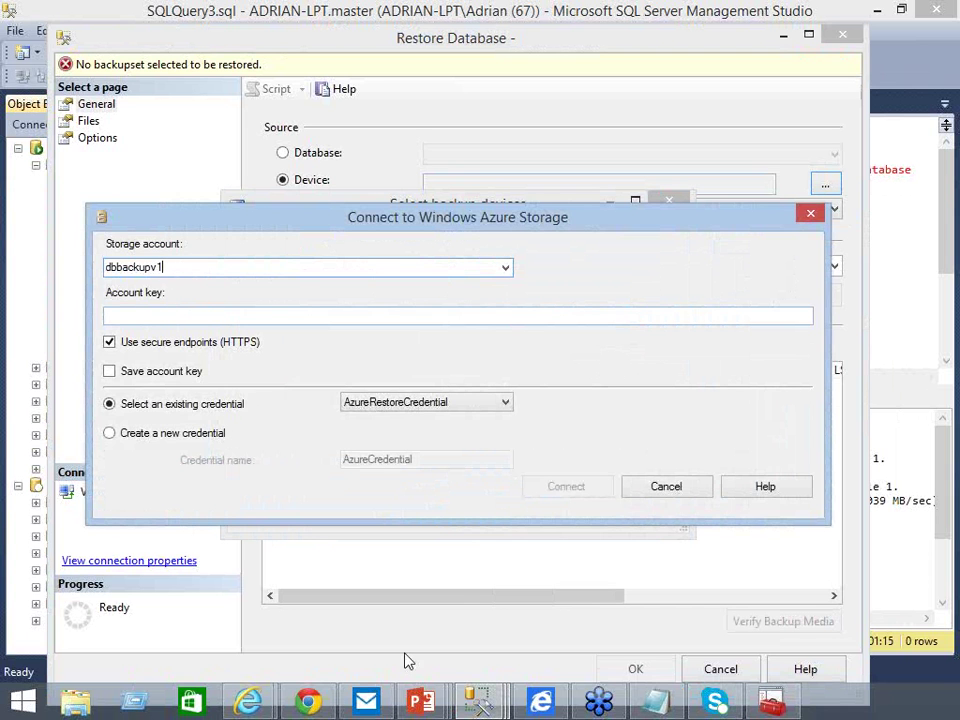
pyautogui.click(252, 704)
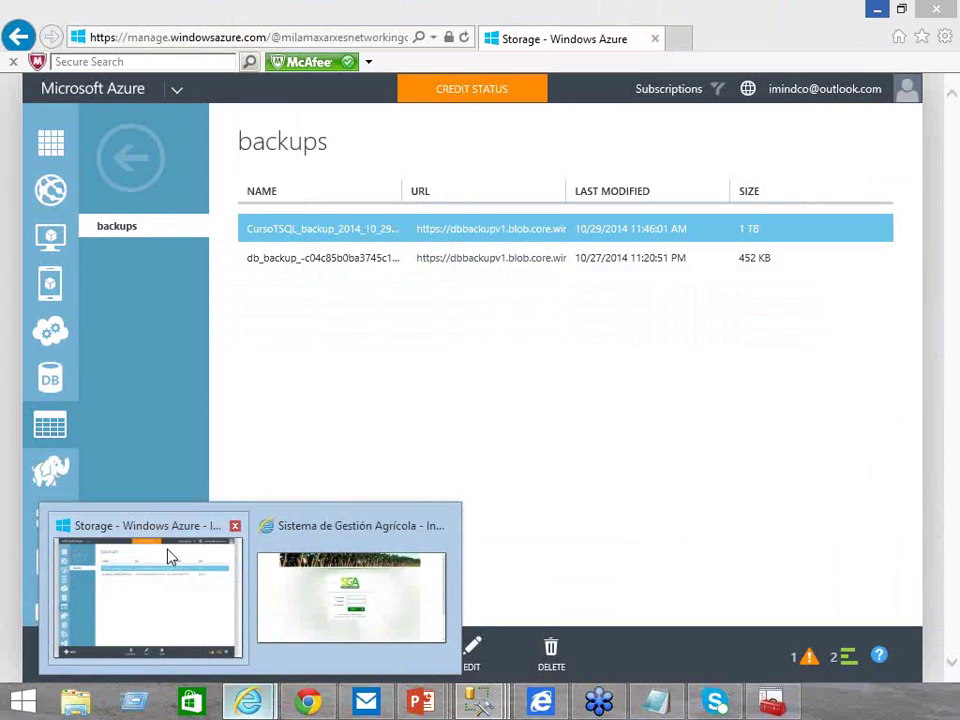
# - Copy dbbackupv1's primary access key from Manage Access Keys, allowing clipboard access
pyautogui.click(169, 553)
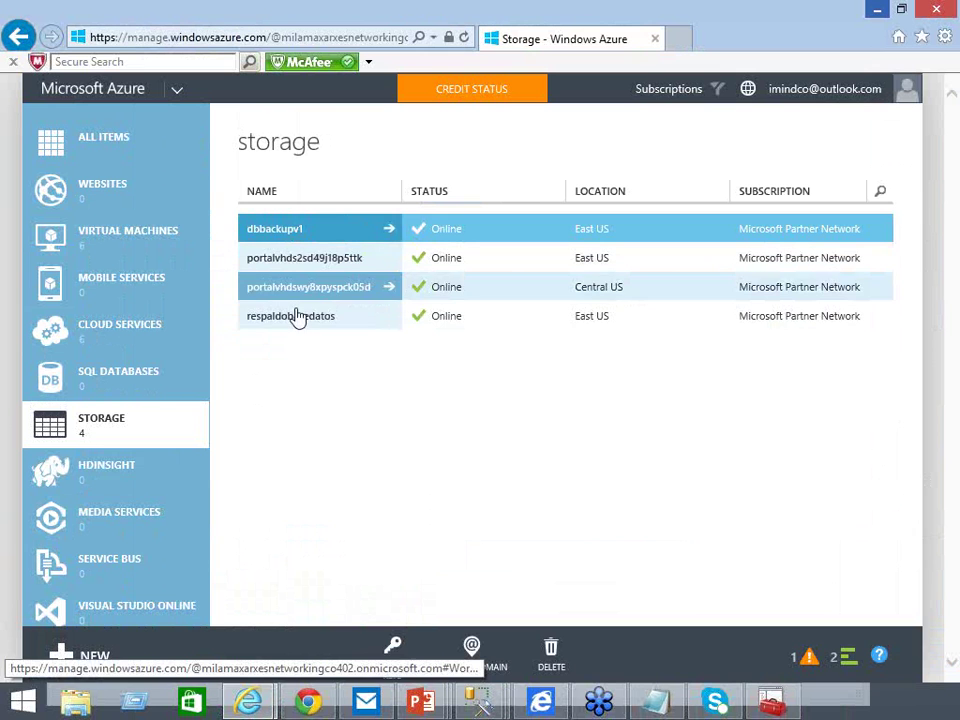
pyautogui.click(392, 660)
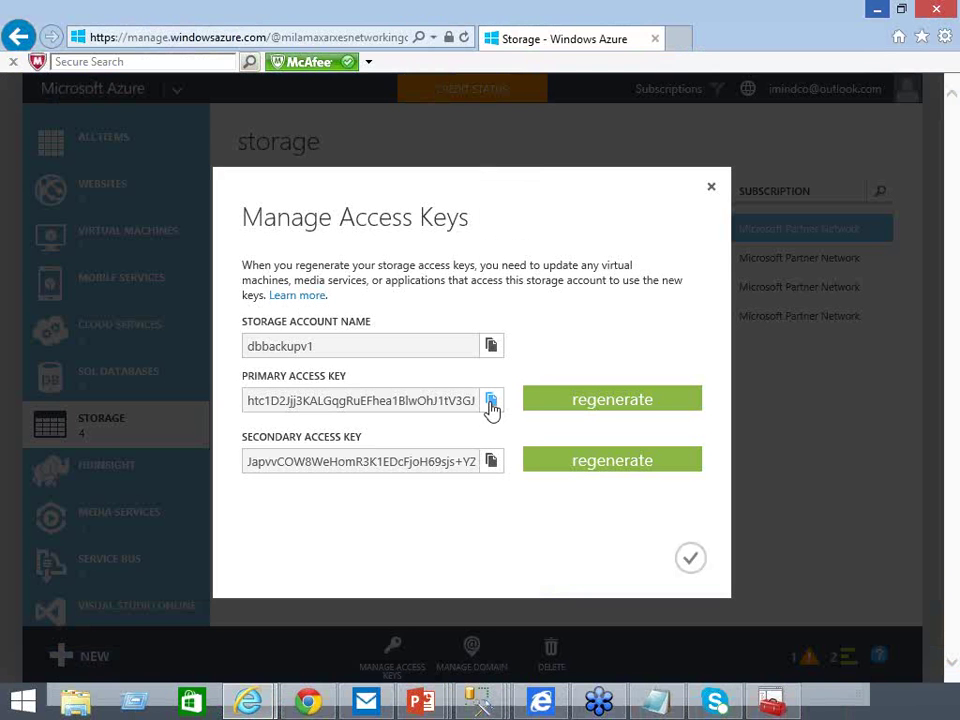
pyautogui.click(490, 401)
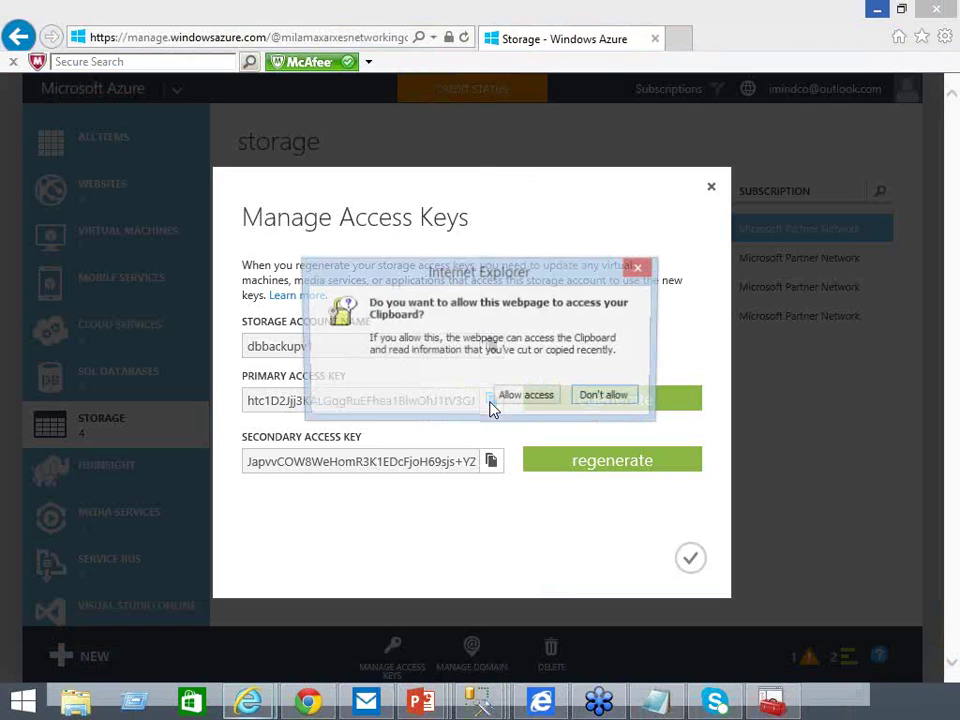
pyautogui.click(521, 398)
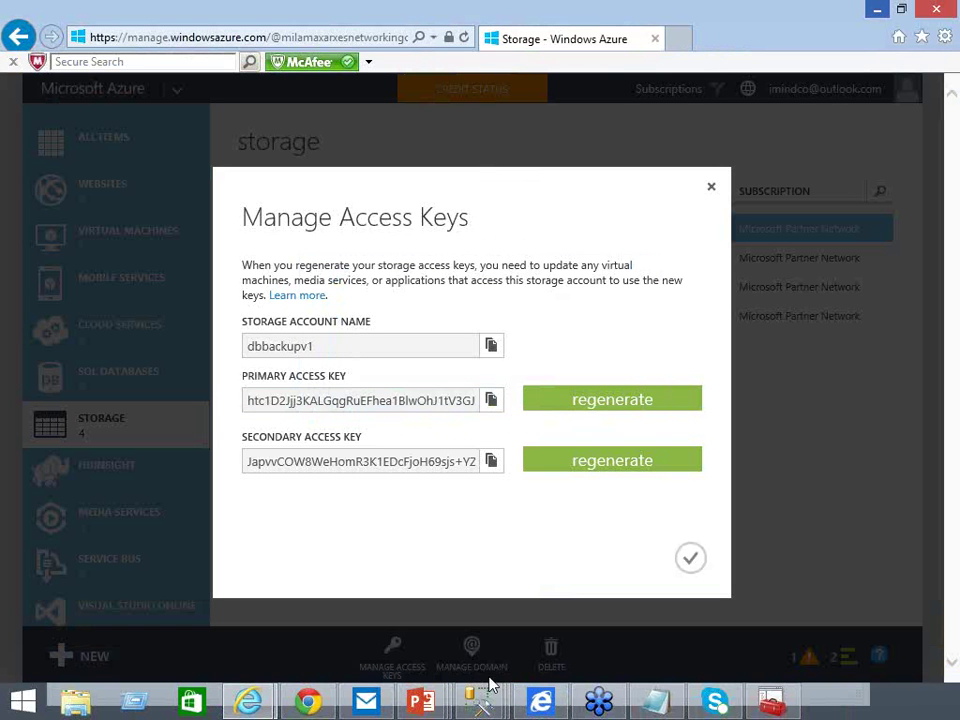
# - Paste the primary access key into the Azure Storage connection's account key field
pyautogui.moveTo(487, 705)
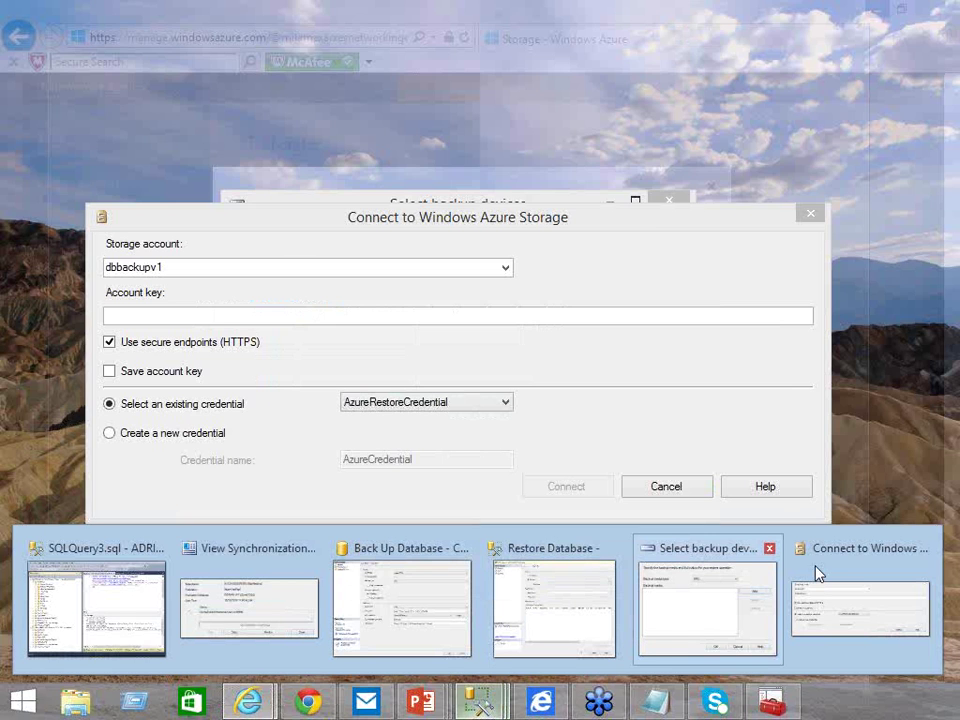
pyautogui.click(814, 572)
pyautogui.click(214, 316)
pyautogui.hotkey('ctrl', 'v')
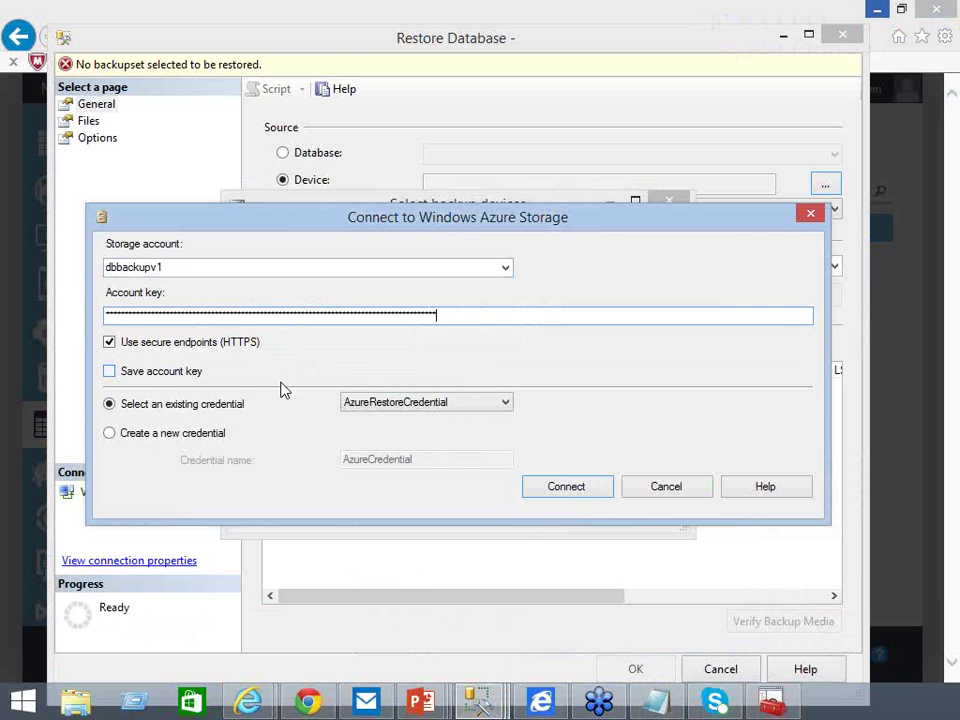
# - Connect with AzureRestoreCredential and select CursoTSQL_backup_2014_10_29_114159.bak from the backups container
pyautogui.click(398, 405)
pyautogui.click(399, 416)
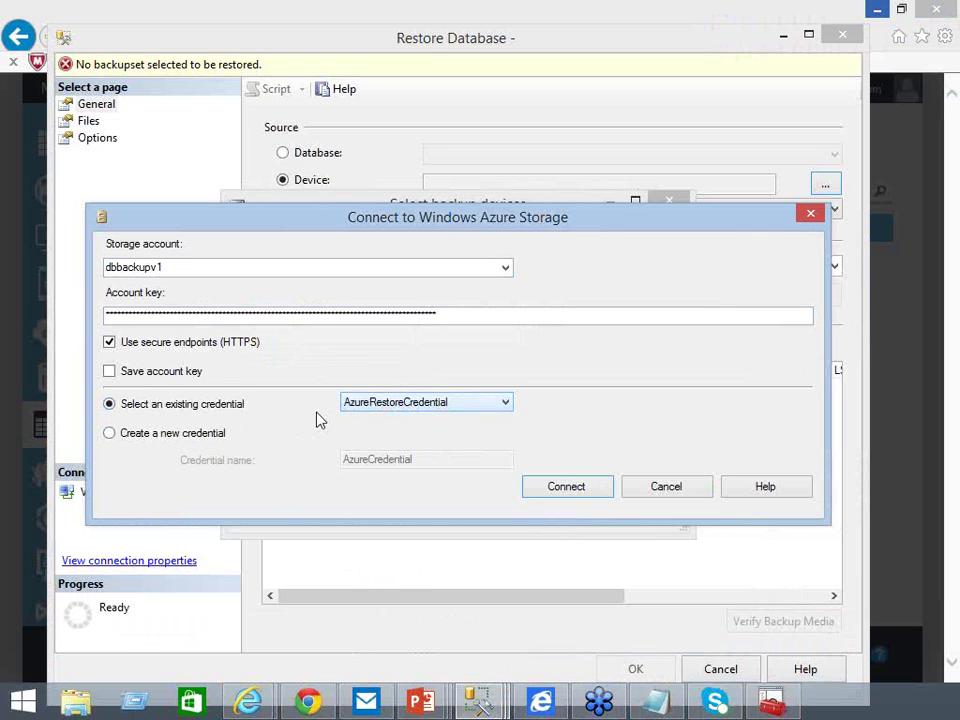
pyautogui.click(577, 491)
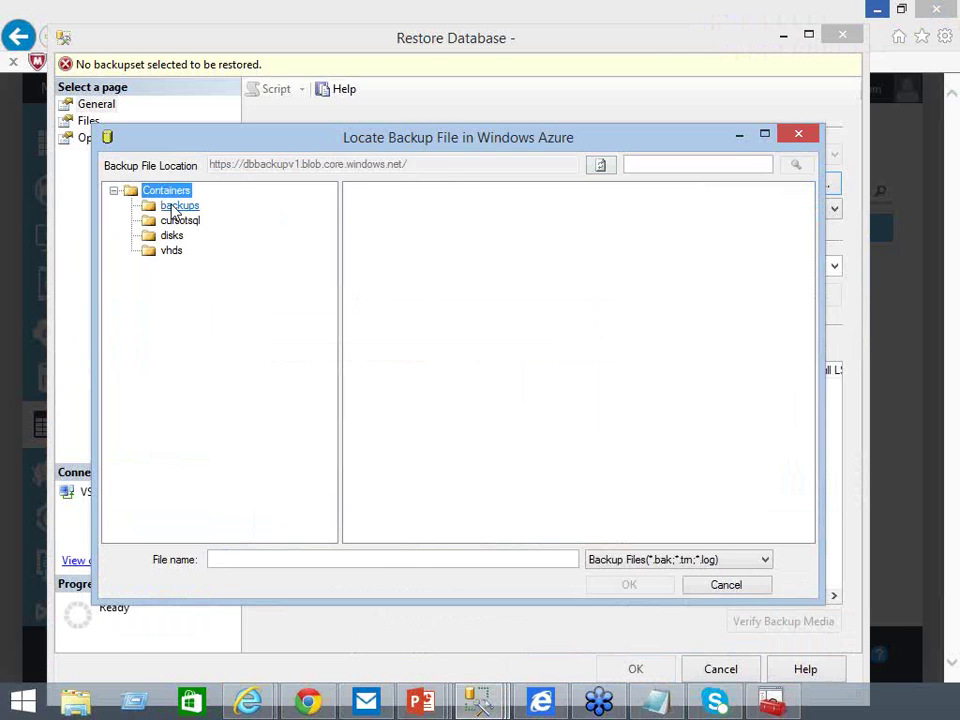
pyautogui.click(178, 206)
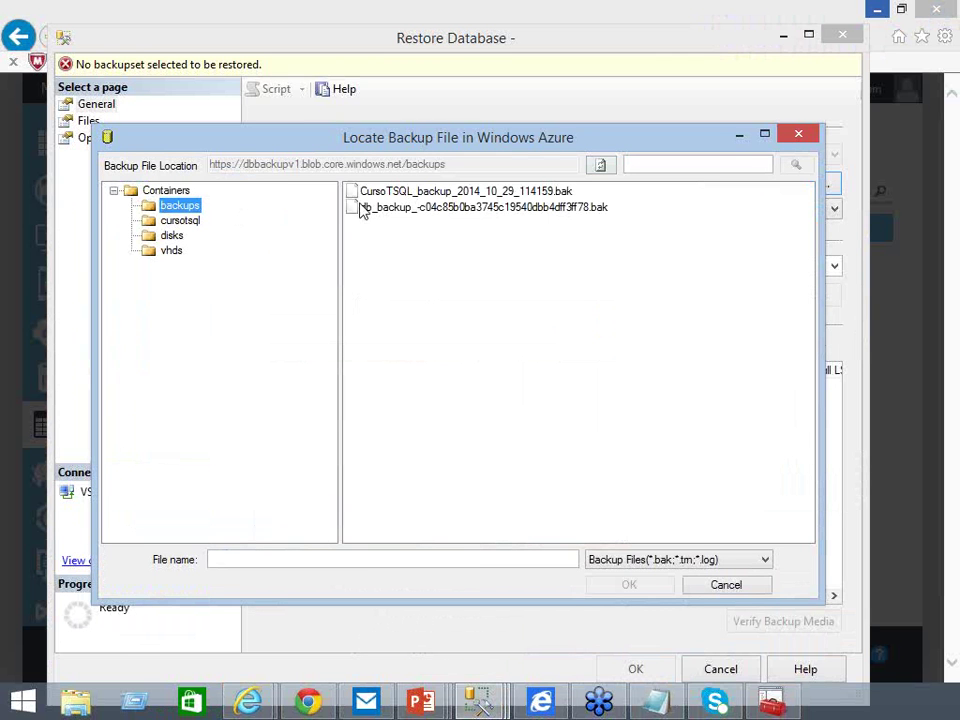
pyautogui.click(391, 195)
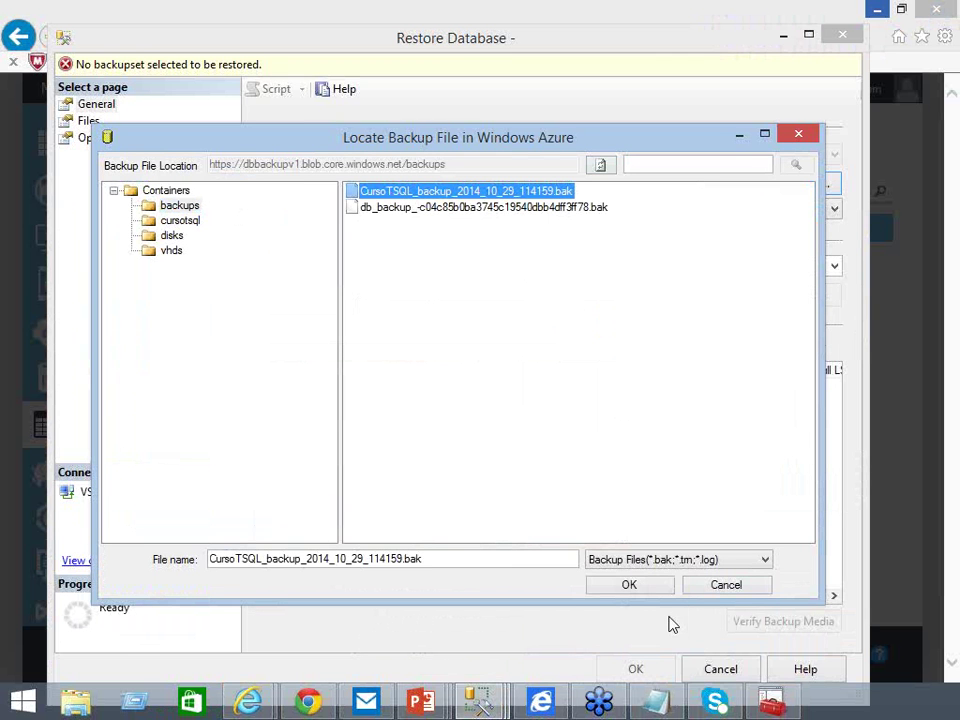
pyautogui.click(644, 593)
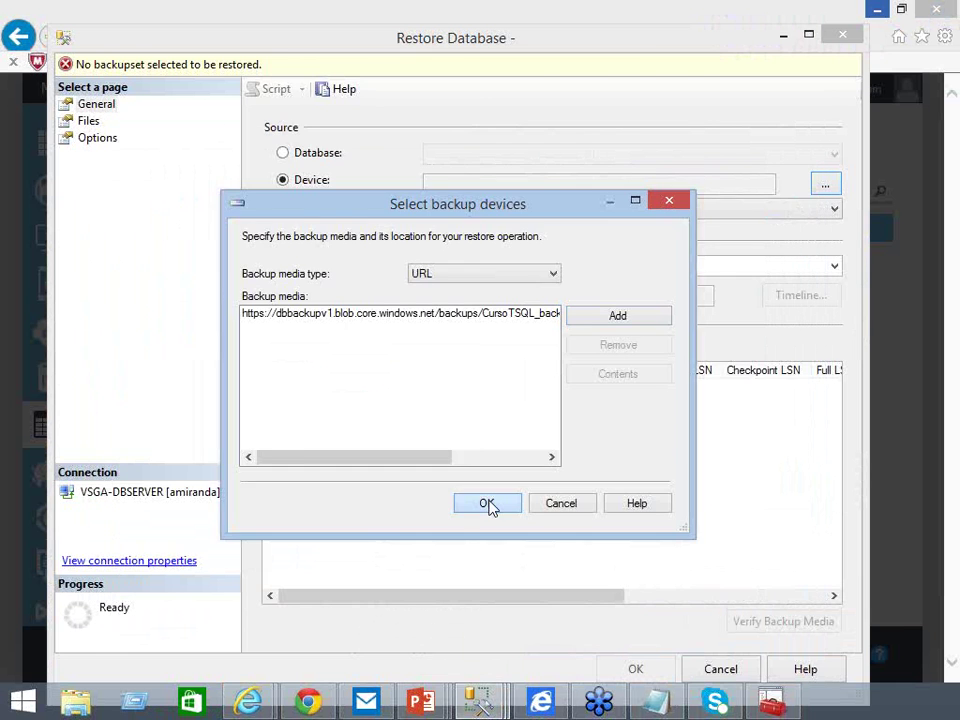
pyautogui.click(487, 504)
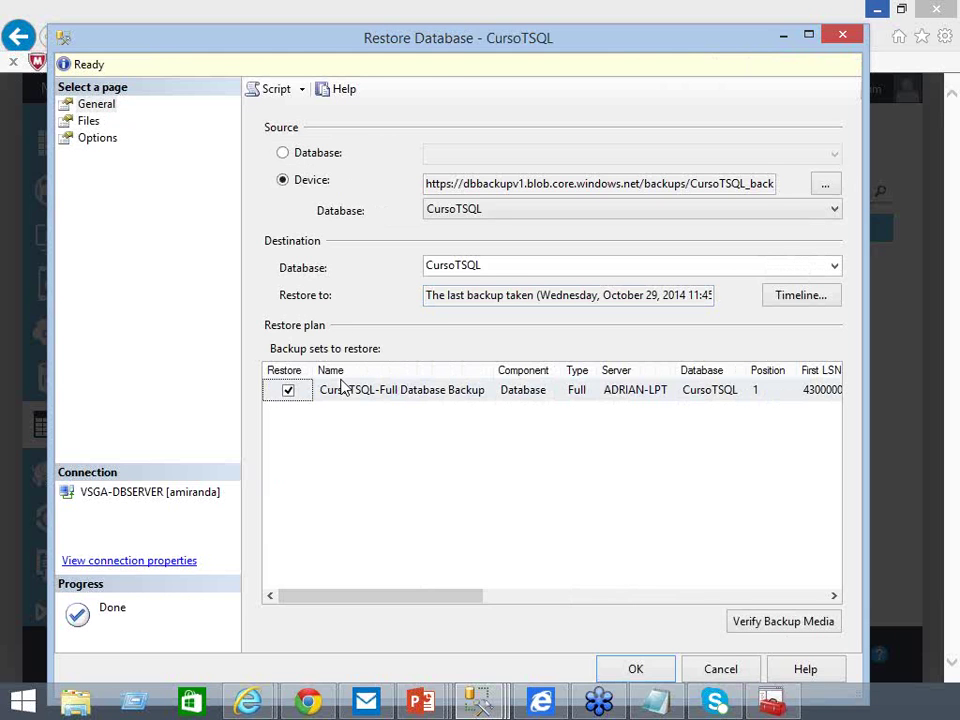
# - Rename the restore destination database from CursoTSQL to CursoTSQLV4
pyautogui.click(84, 124)
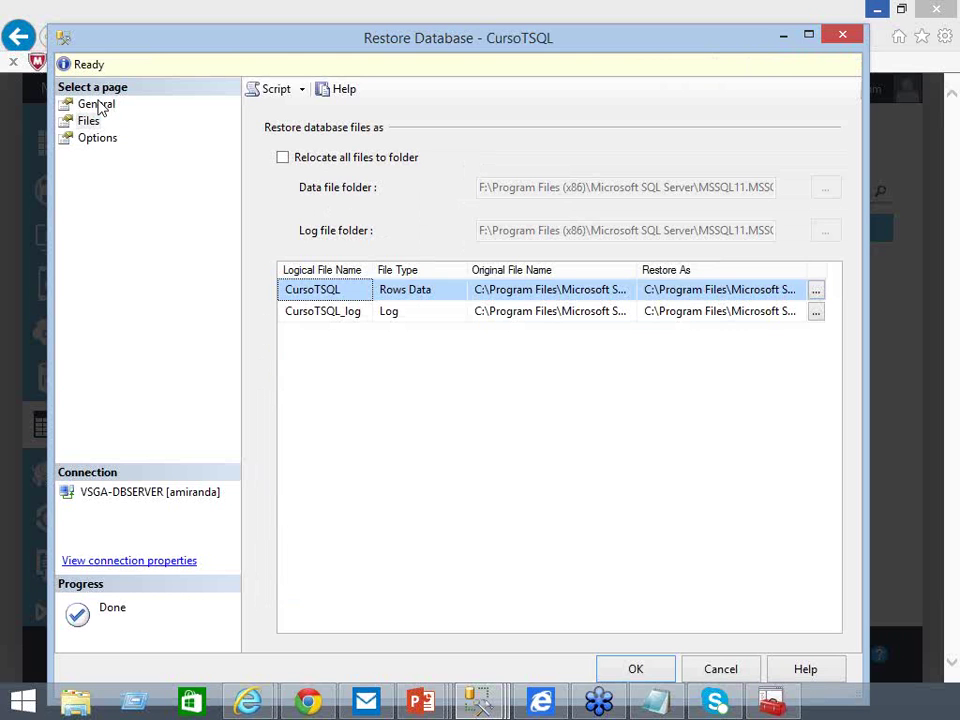
pyautogui.click(94, 104)
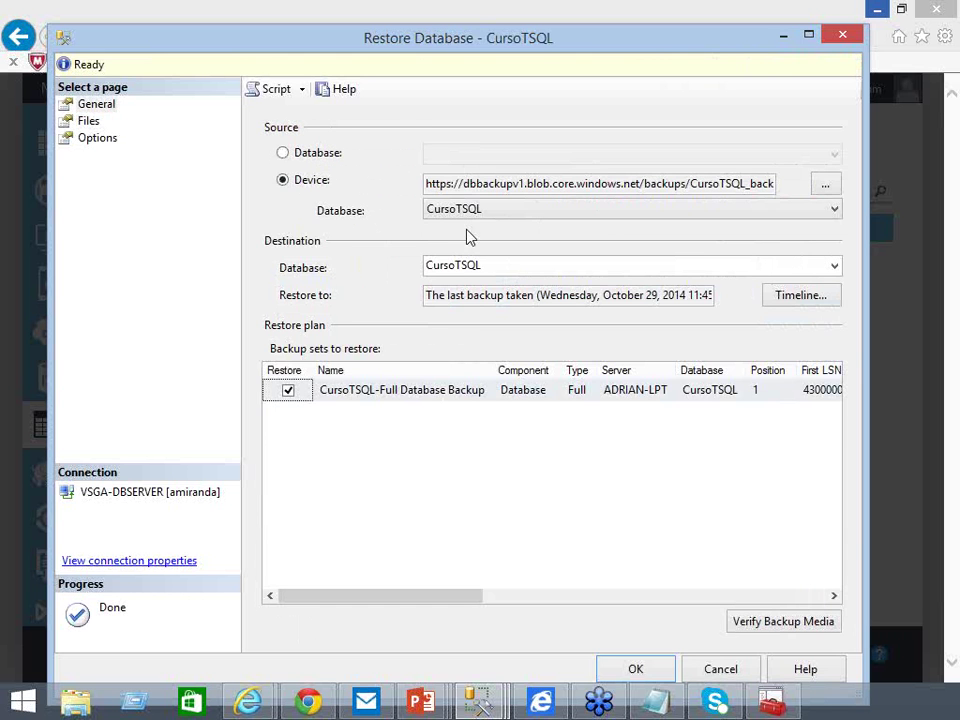
pyautogui.click(517, 266)
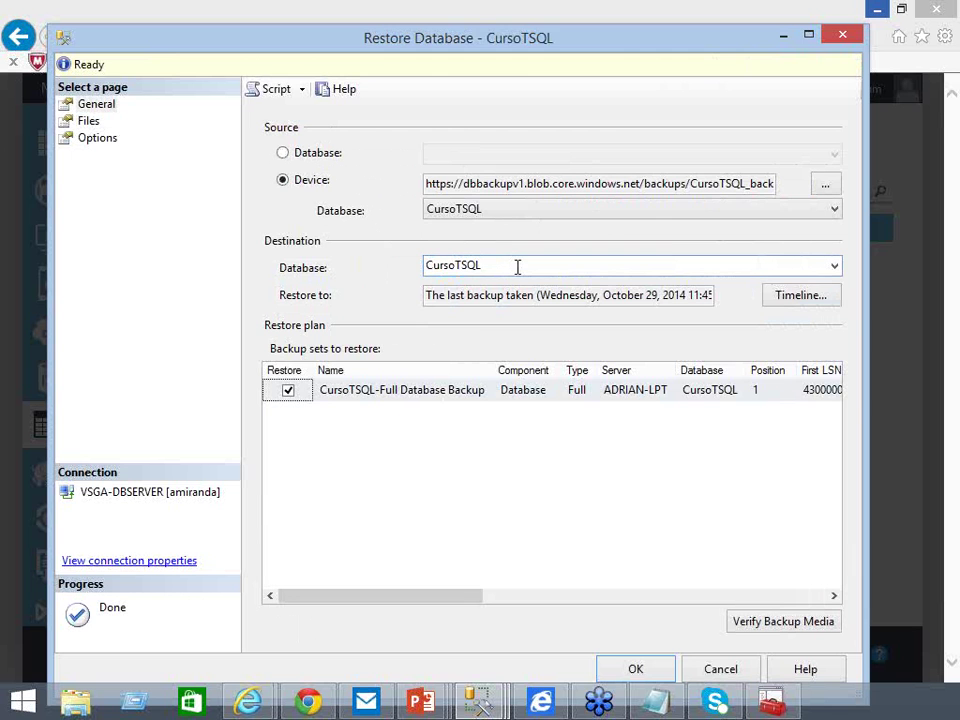
pyautogui.write('V4')
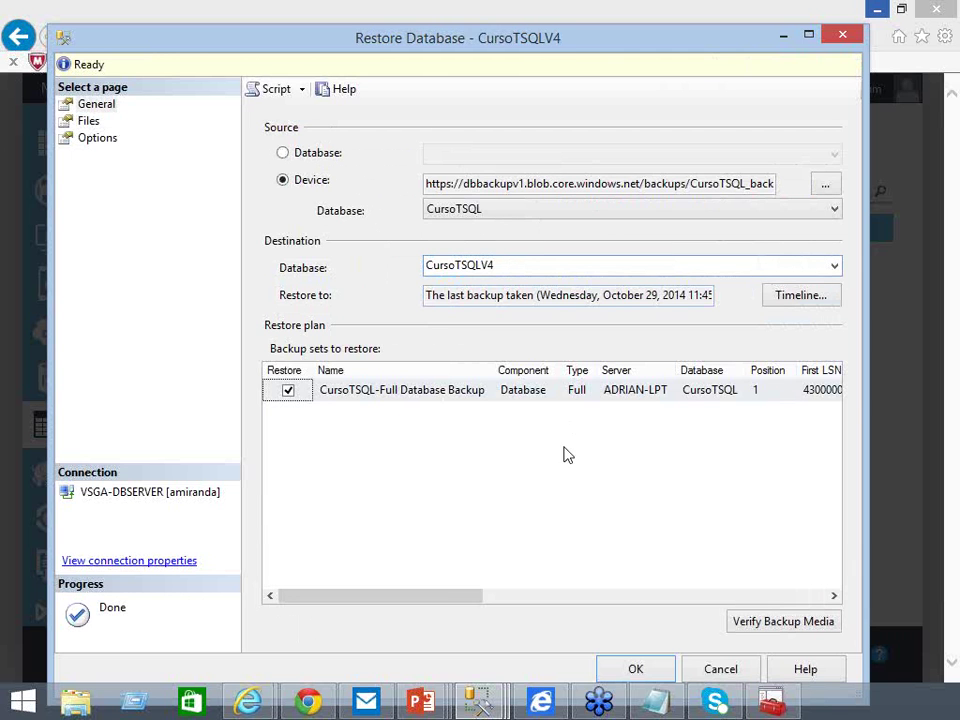
pyautogui.click(74, 124)
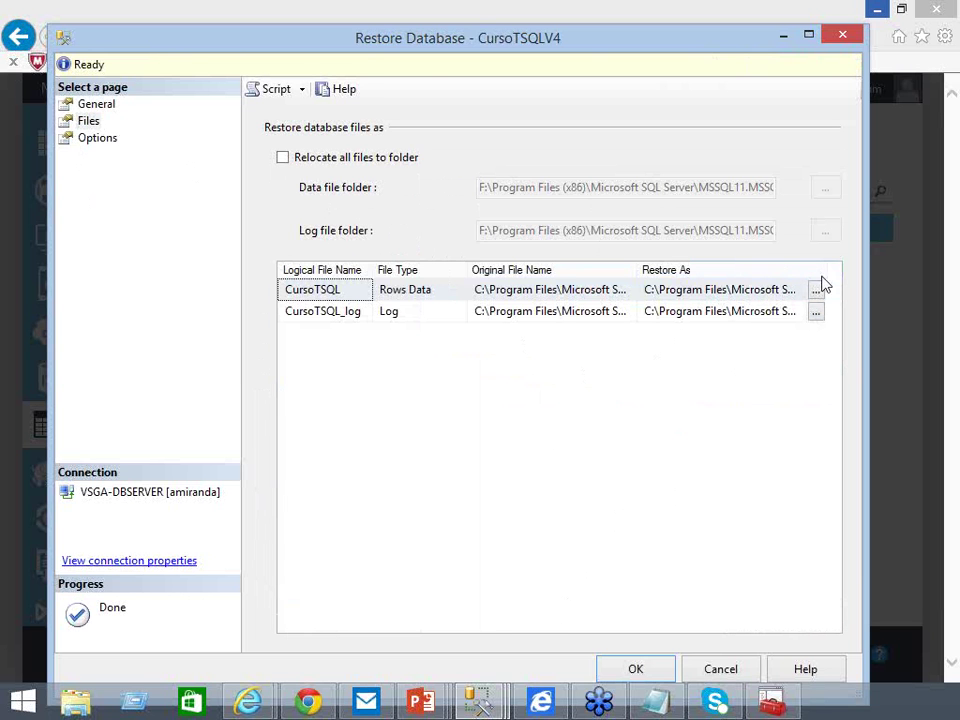
# - Relocate all files to the F: data folder as CursoTSQLV4.mdf and CursoTSQLV4_log.ldf
pyautogui.moveTo(810, 271); pyautogui.dragTo(848, 274)
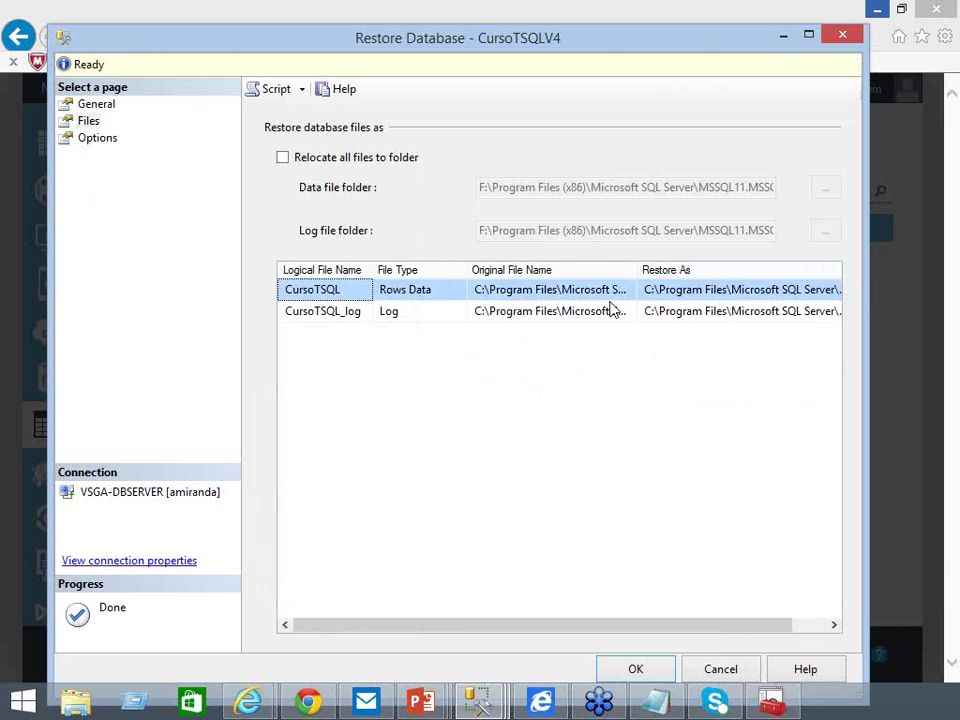
pyautogui.click(283, 160)
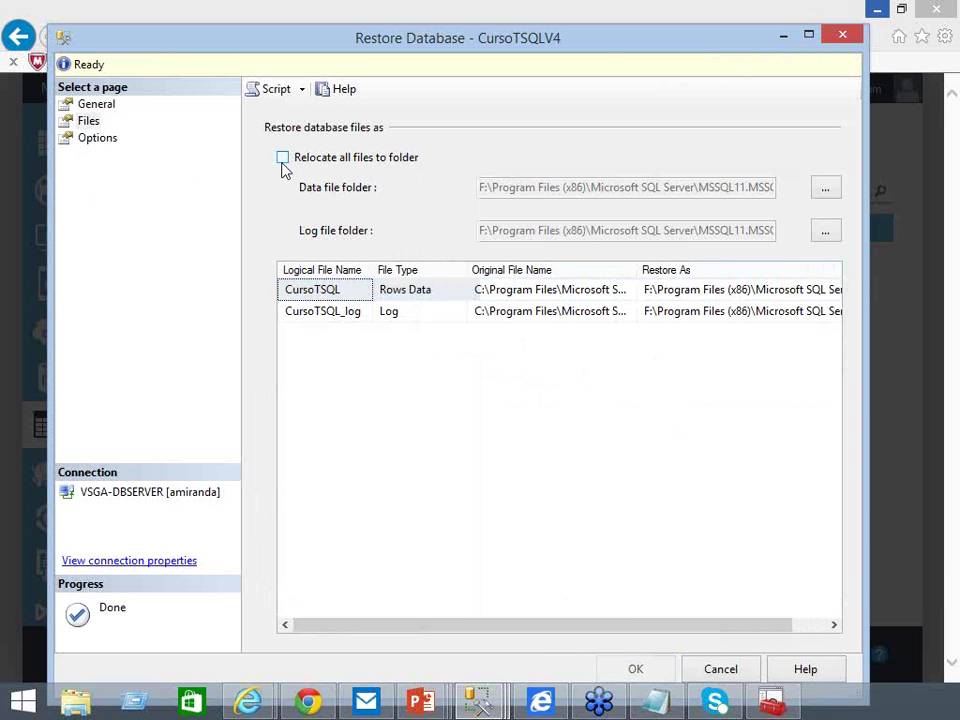
pyautogui.moveTo(555, 634); pyautogui.dragTo(696, 606)
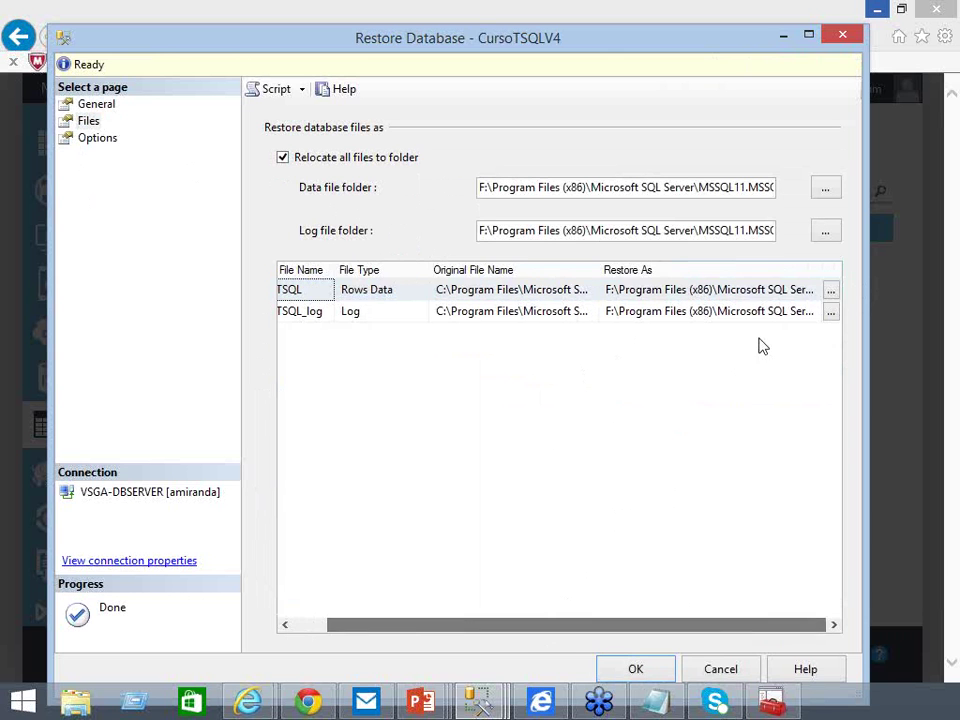
pyautogui.moveTo(824, 270); pyautogui.dragTo(889, 289)
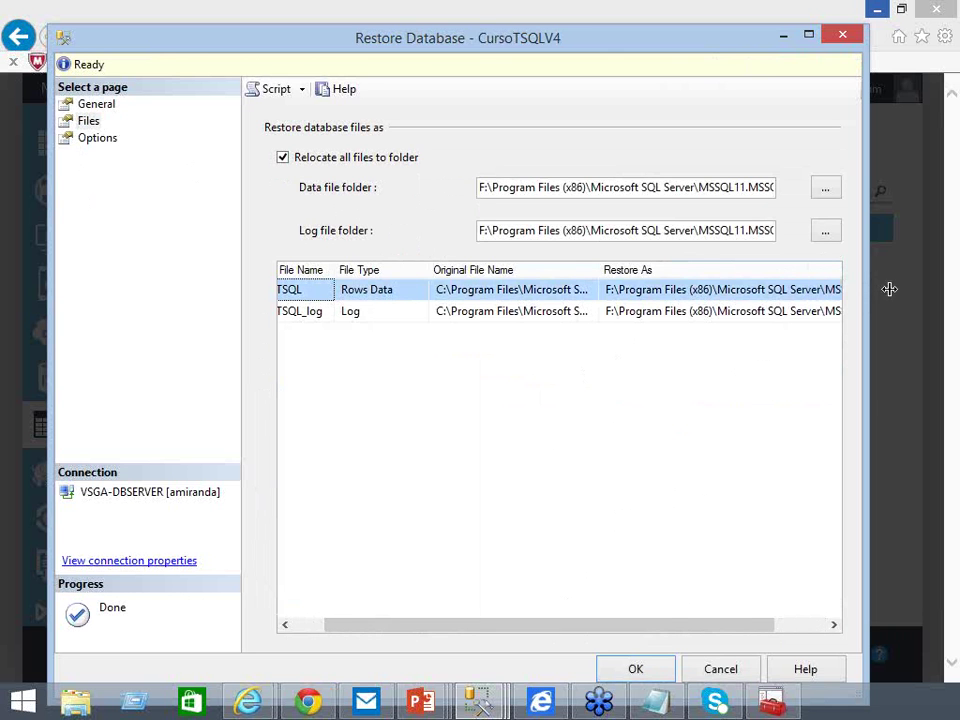
pyautogui.moveTo(673, 628); pyautogui.dragTo(831, 602)
pyautogui.moveTo(675, 630); pyautogui.dragTo(754, 626)
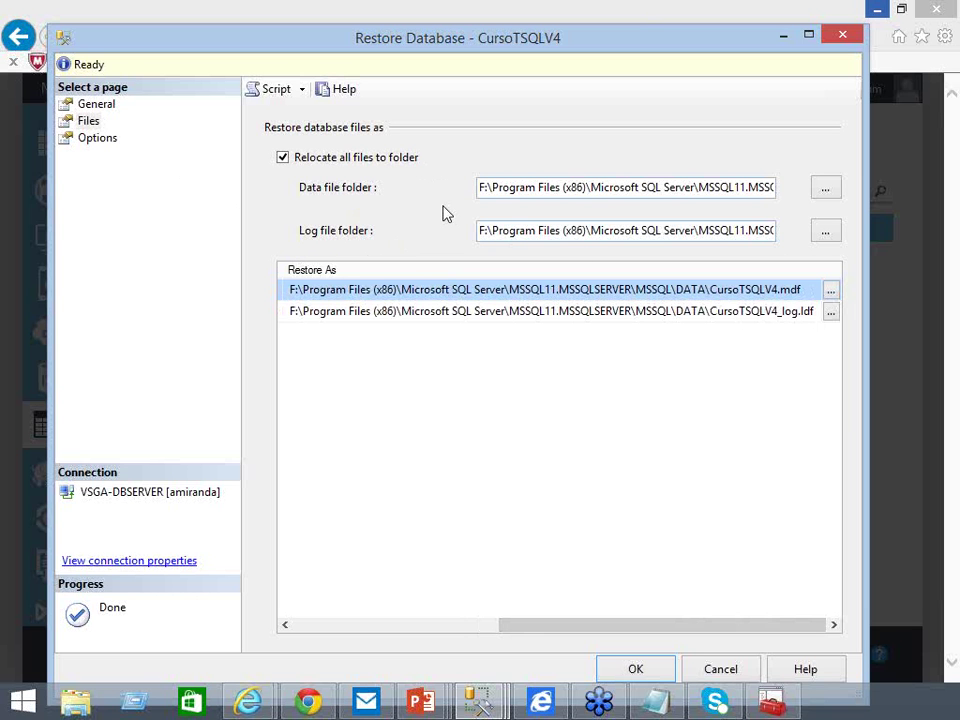
pyautogui.click(94, 103)
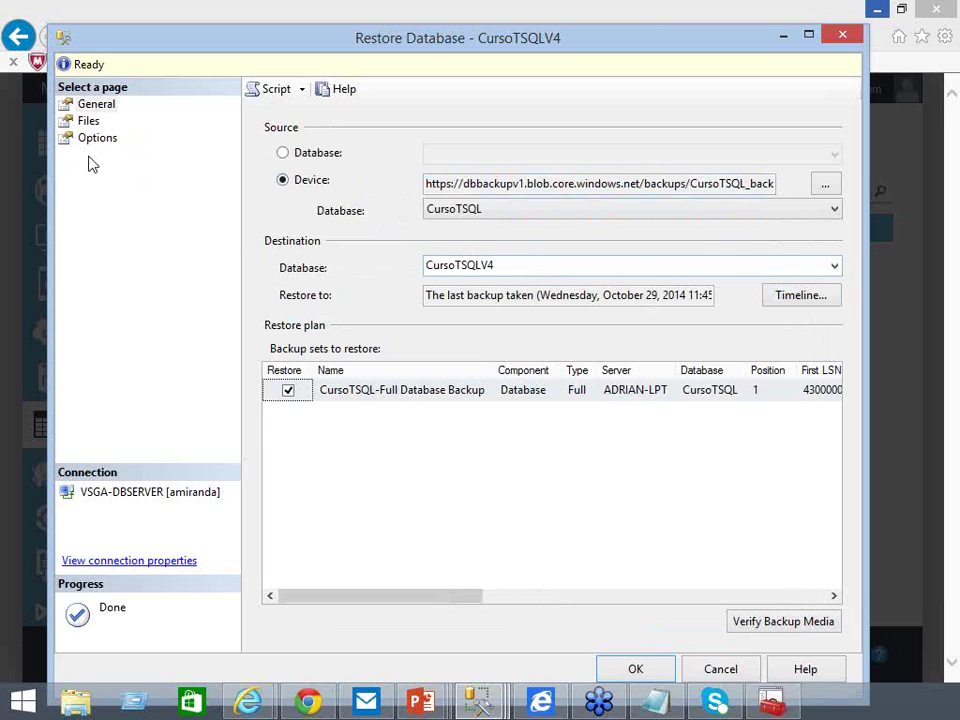
pyautogui.click(98, 138)
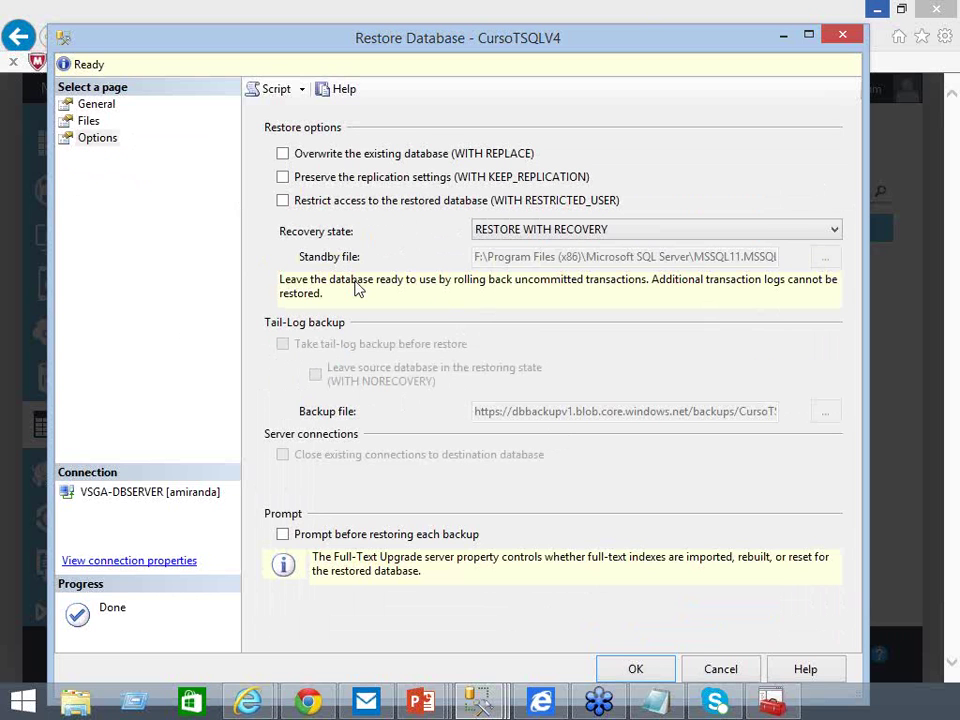
# - Run the CursoTSQLV4 restore, dismiss the 12.00-vs-11.00 version error, and minimize the window
pyautogui.click(638, 668)
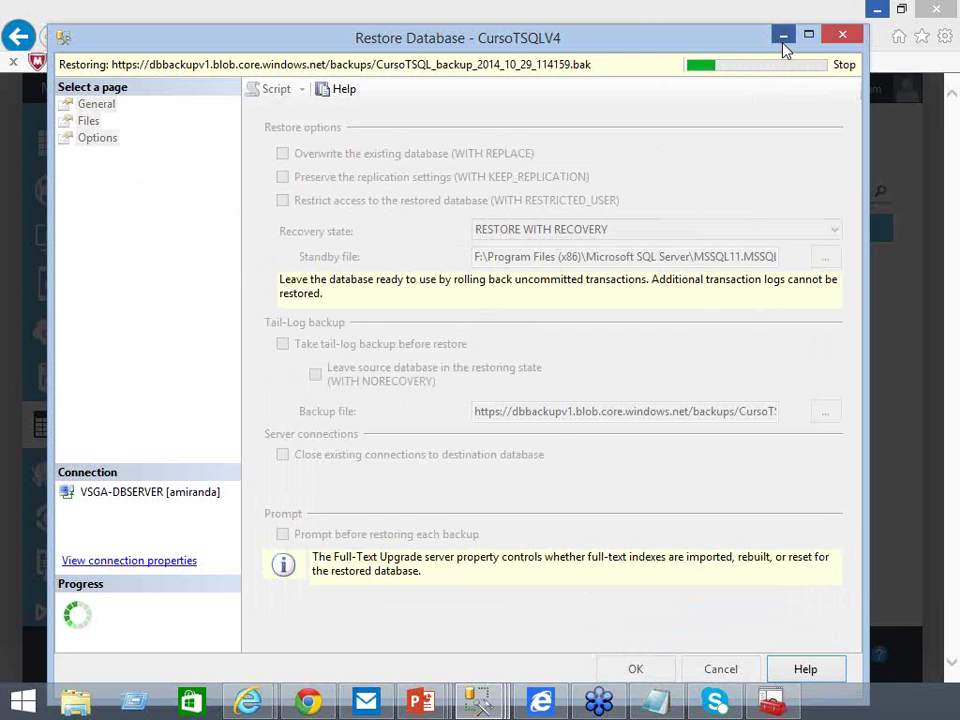
pyautogui.click(786, 36)
pyautogui.moveTo(477, 700)
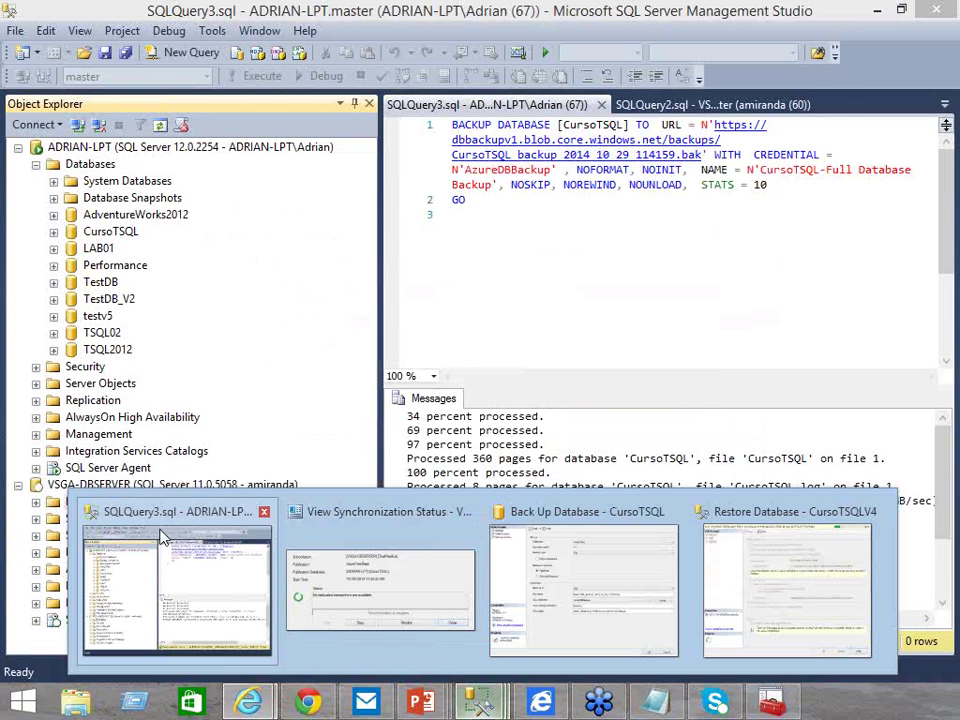
pyautogui.click(143, 615)
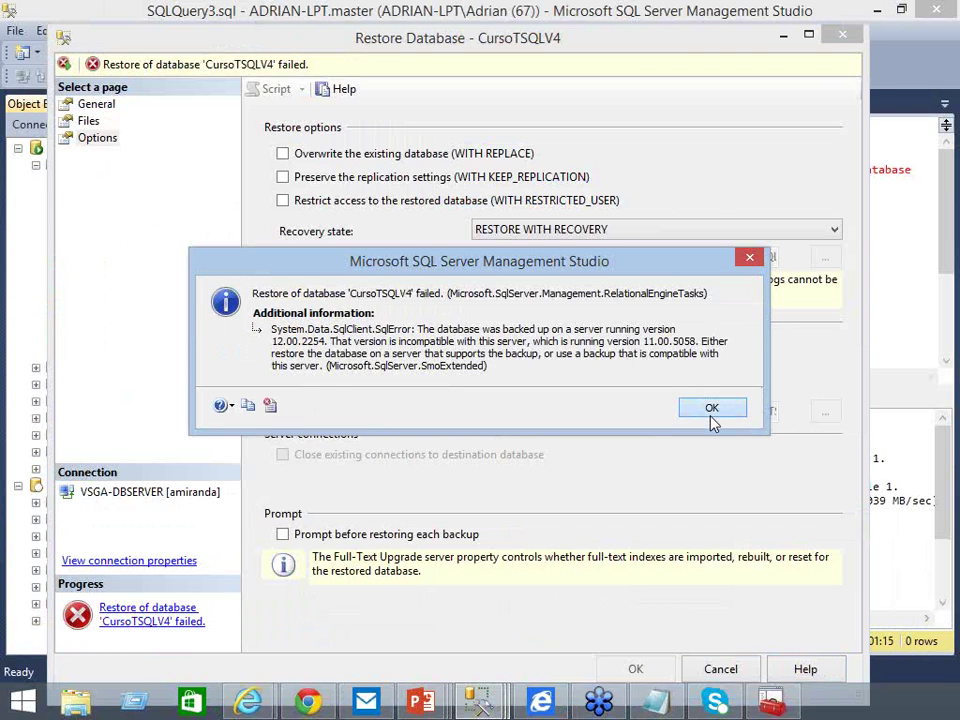
pyautogui.click(712, 418)
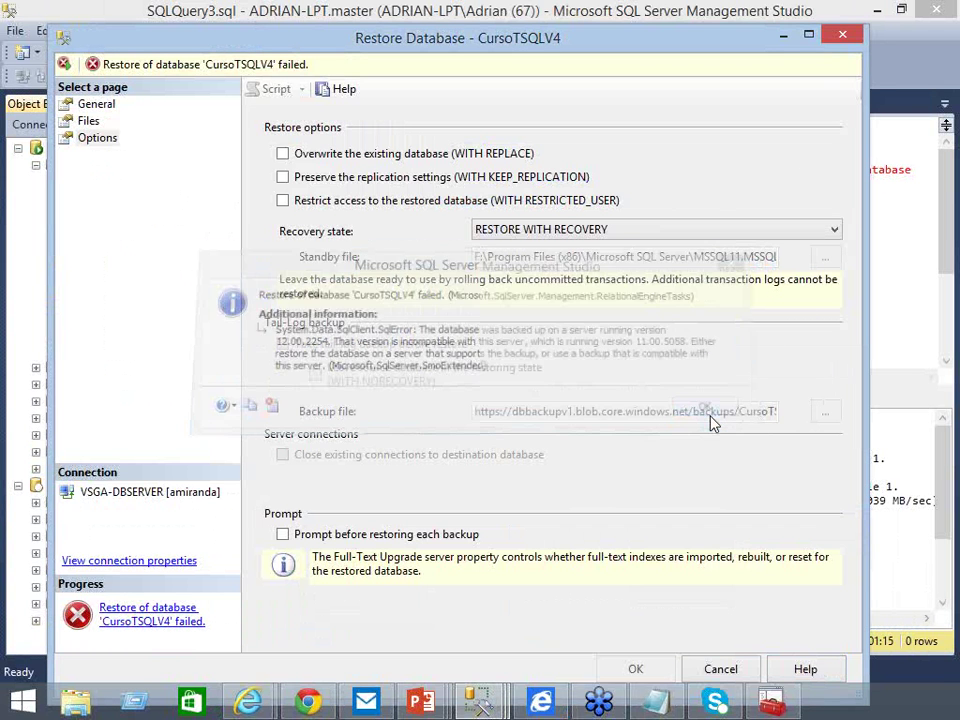
pyautogui.click(782, 40)
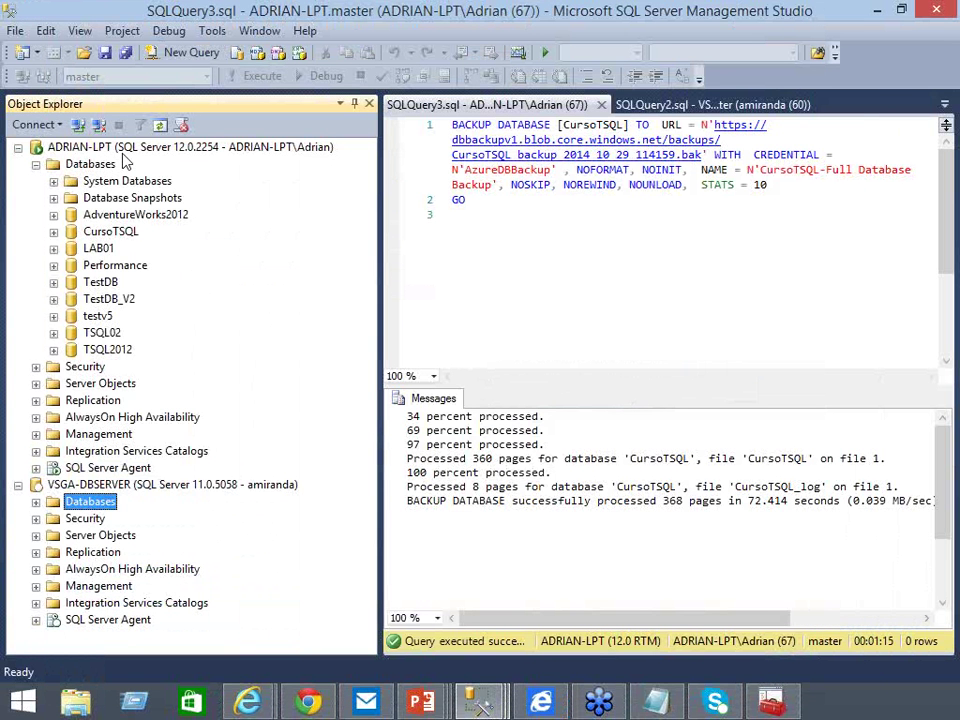
# - Collapse the ADRIAN-LPT and VSGA-DBSERVER server trees in Object Explorer
pyautogui.click(123, 152)
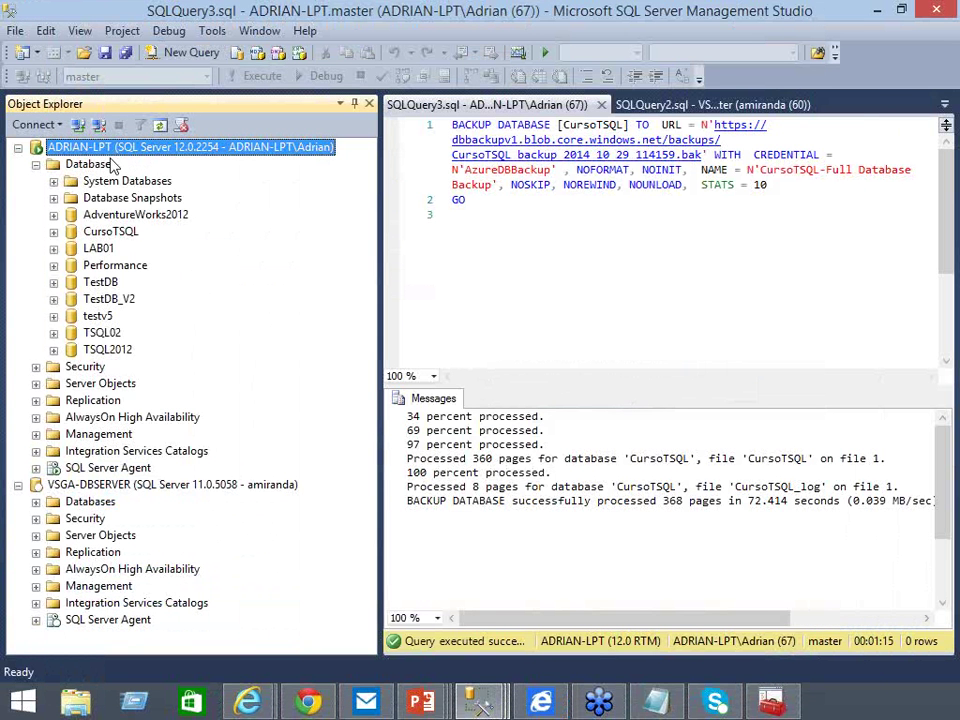
pyautogui.click(140, 487)
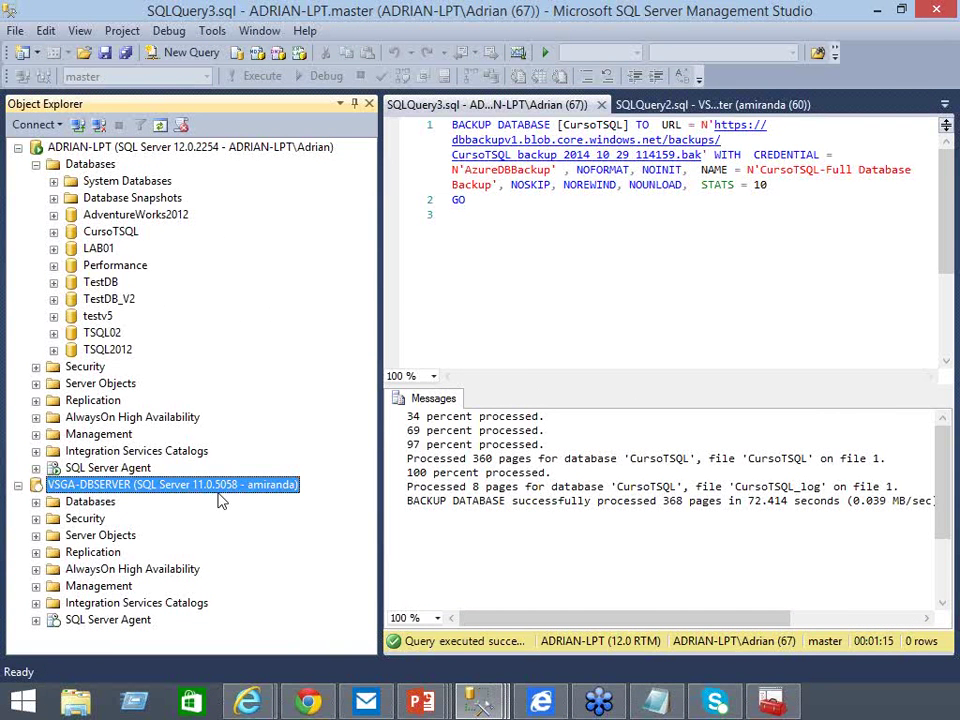
pyautogui.click(18, 484)
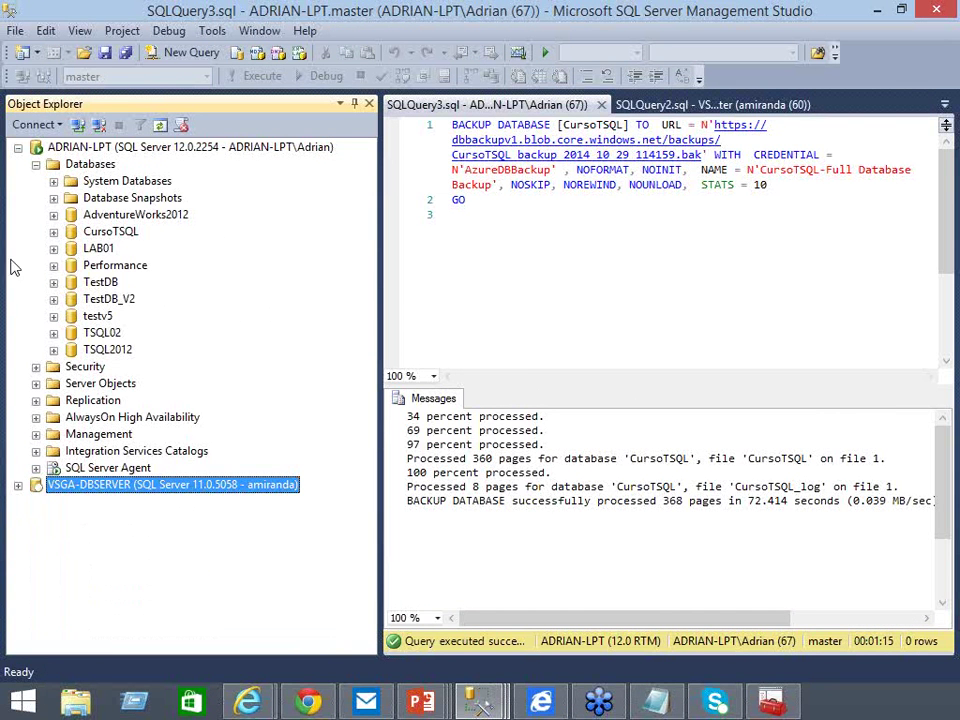
pyautogui.click(17, 148)
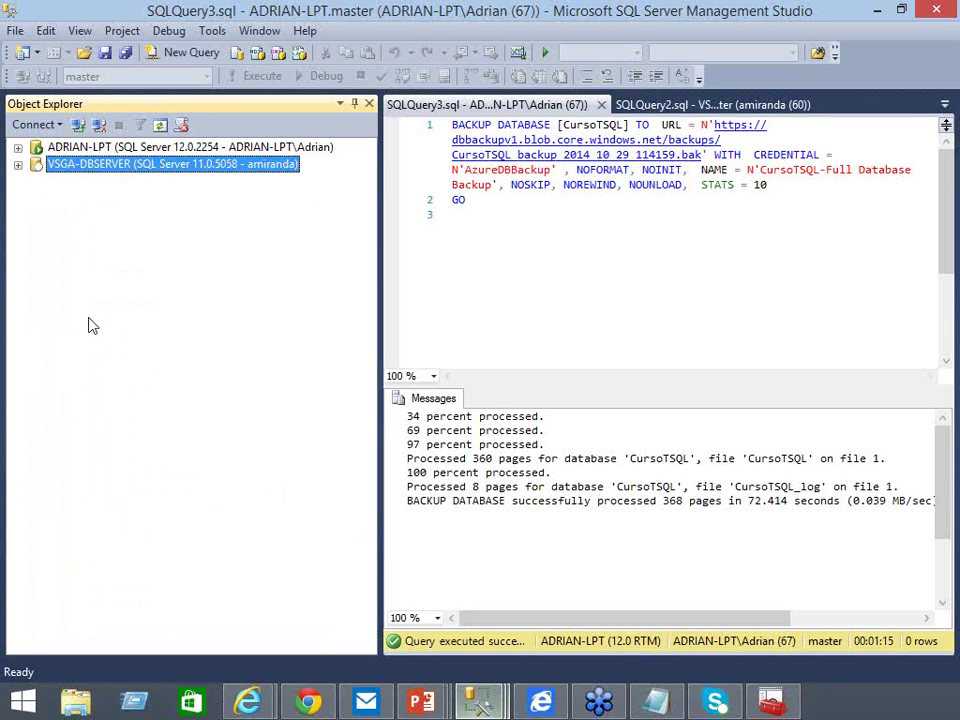
# - Connect a Database Engine session to VSGATEST01 using SQL authentication as SA
pyautogui.click(40, 124)
pyautogui.click(108, 147)
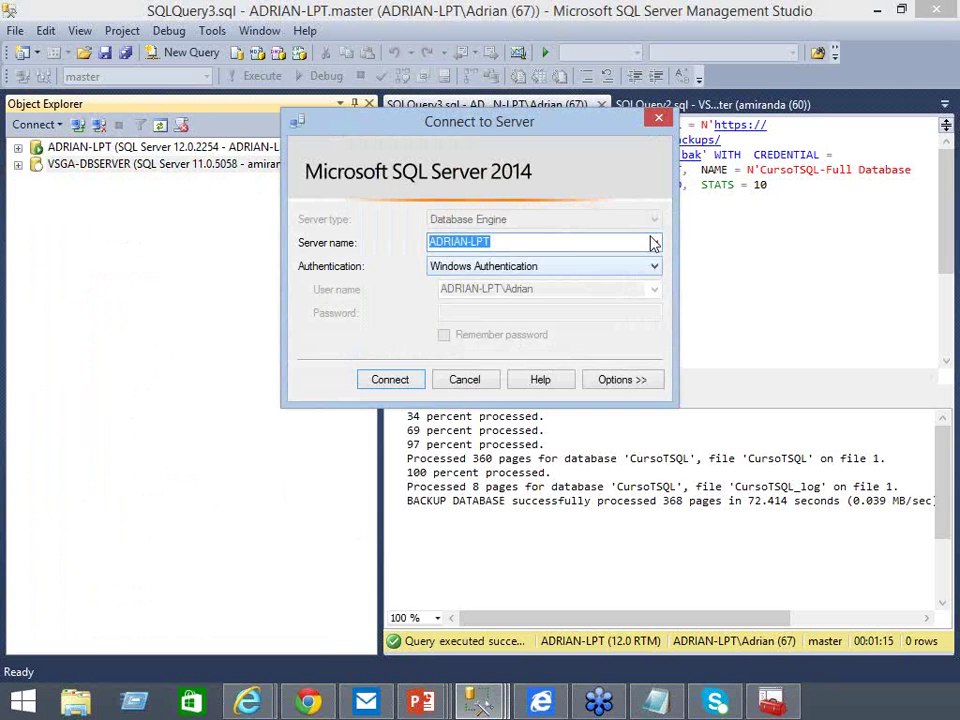
pyautogui.click(651, 242)
pyautogui.click(480, 282)
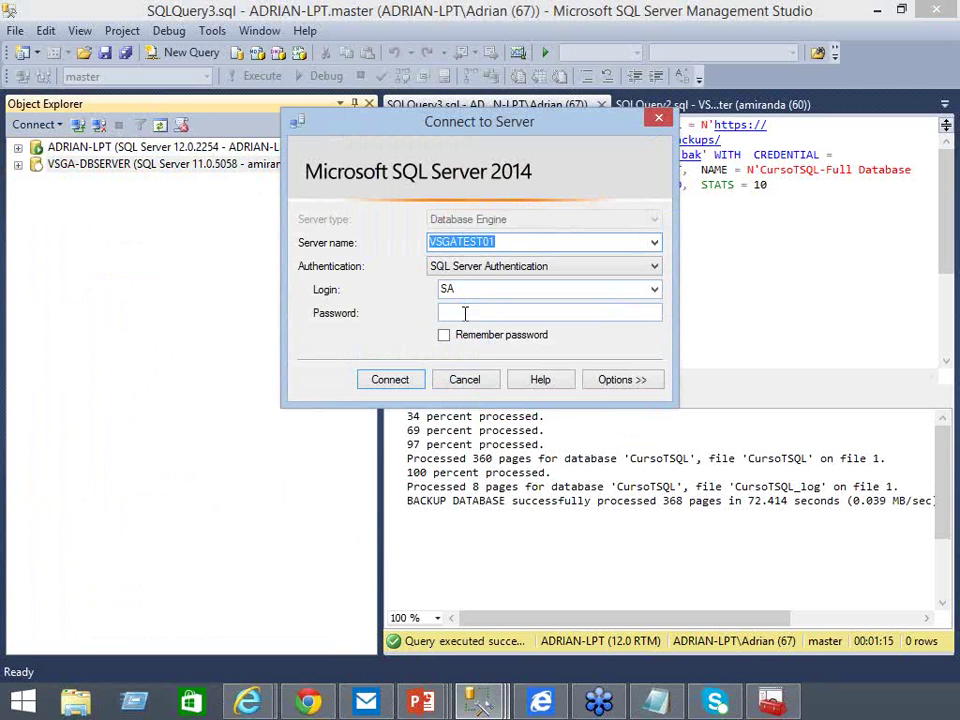
pyautogui.click(464, 313)
pyautogui.write('***')
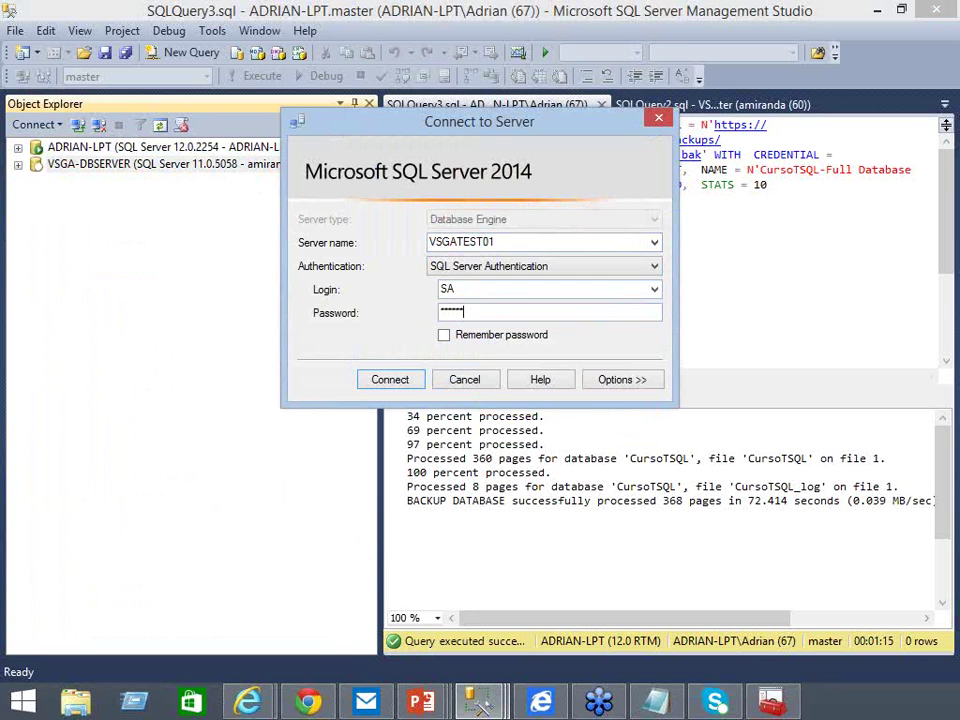
pyautogui.click(397, 386)
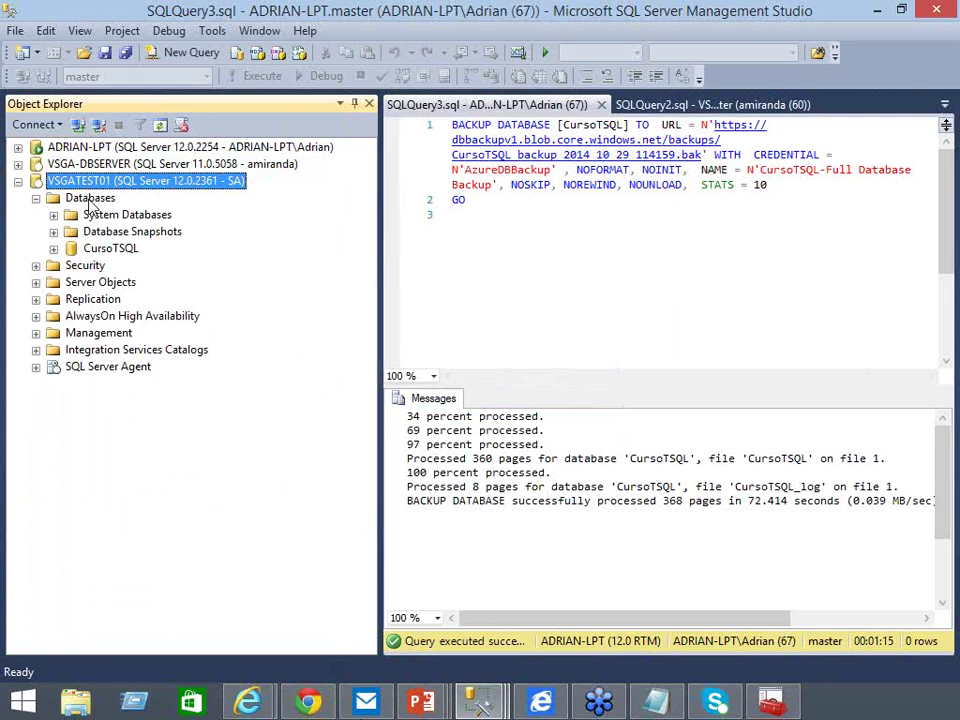
# - Open Restore Database from VSGATEST01's Databases folder and move the dialog into view
pyautogui.rightClick(90, 199)
pyautogui.click(125, 262)
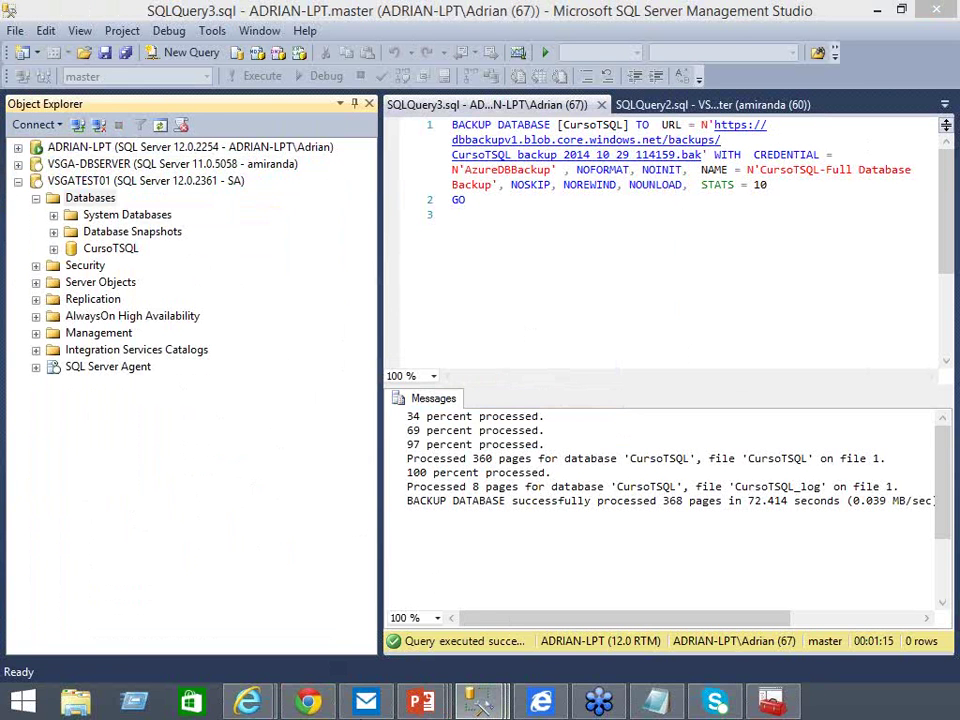
pyautogui.moveTo(0, 47); pyautogui.dragTo(517, 26)
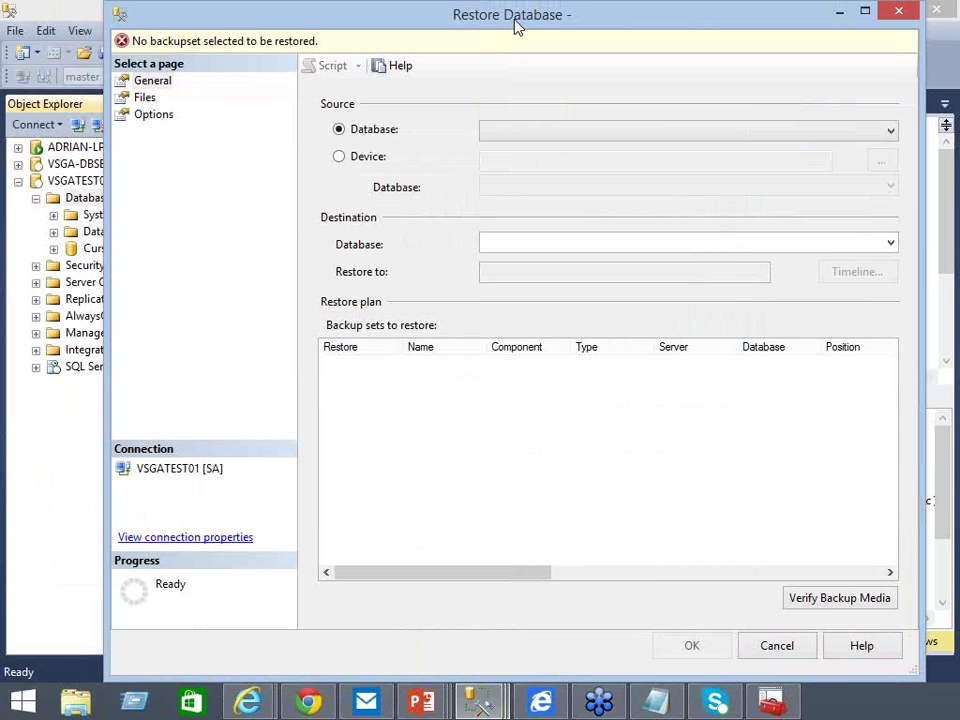
# - Add an Azure backup device, connecting to storage account dbbackupv1 with credential AzureDBRestores
pyautogui.doubleClick(517, 26)
pyautogui.click(229, 150)
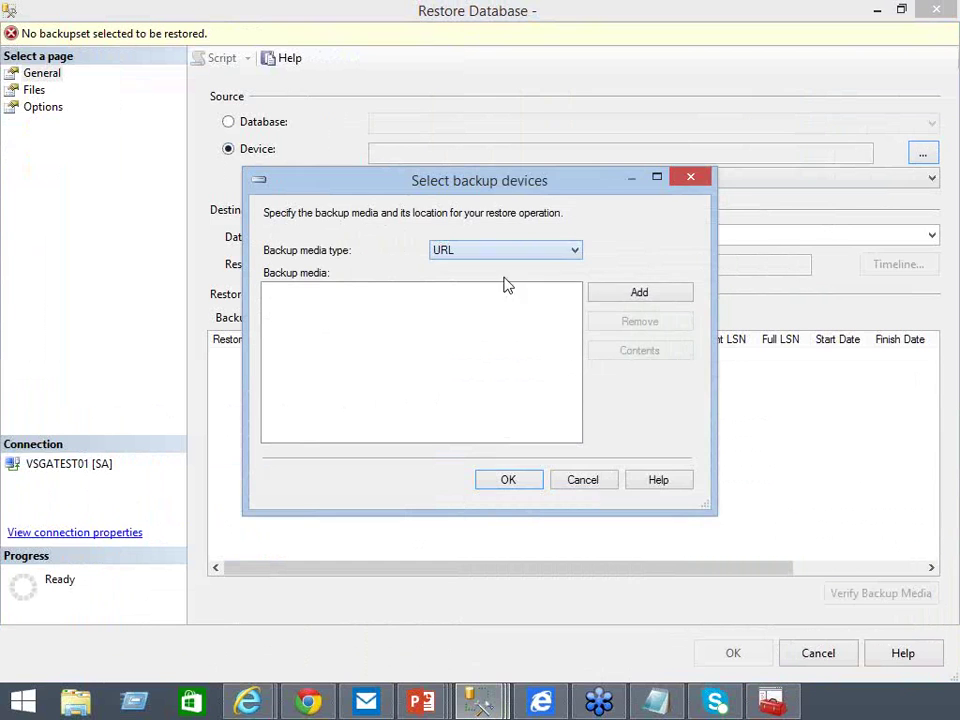
pyautogui.click(660, 289)
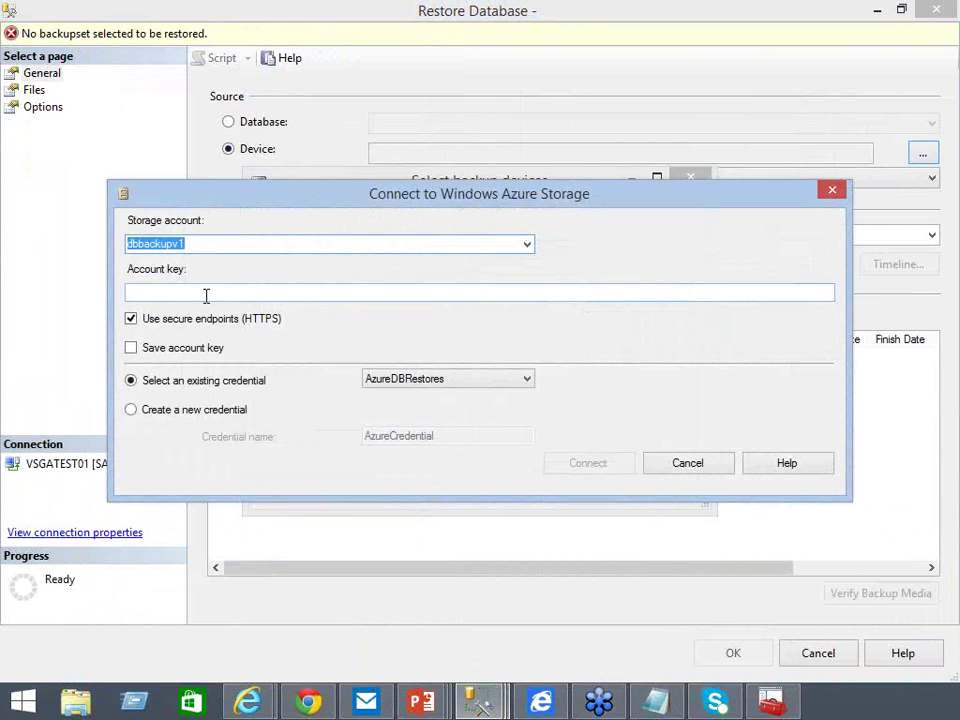
pyautogui.click(206, 292)
pyautogui.hotkey('ctrl', 'v')
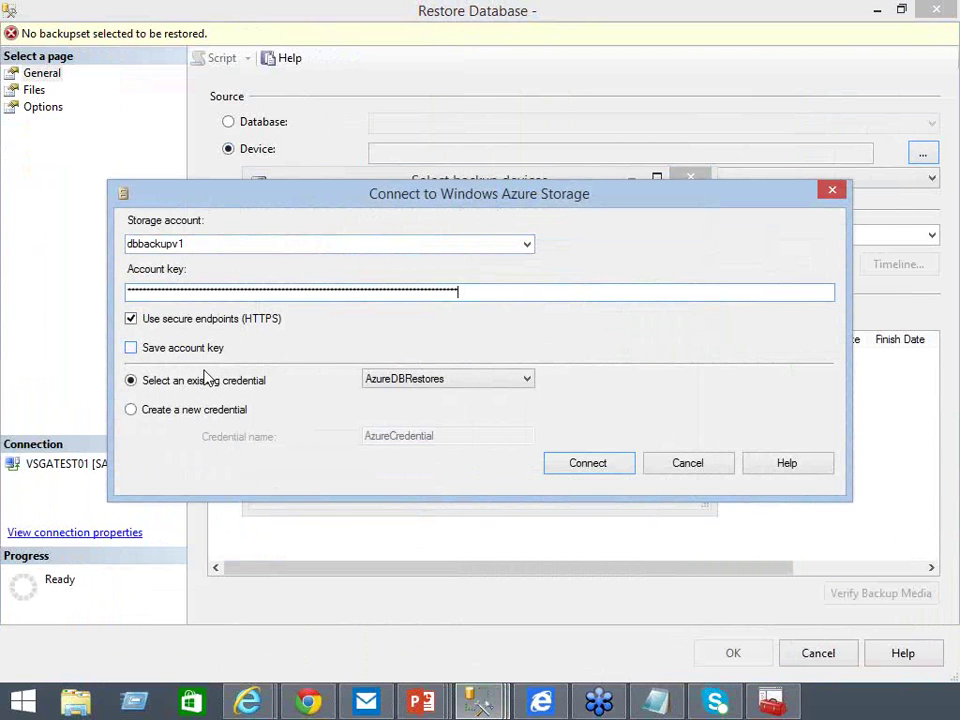
pyautogui.click(520, 380)
pyautogui.click(491, 395)
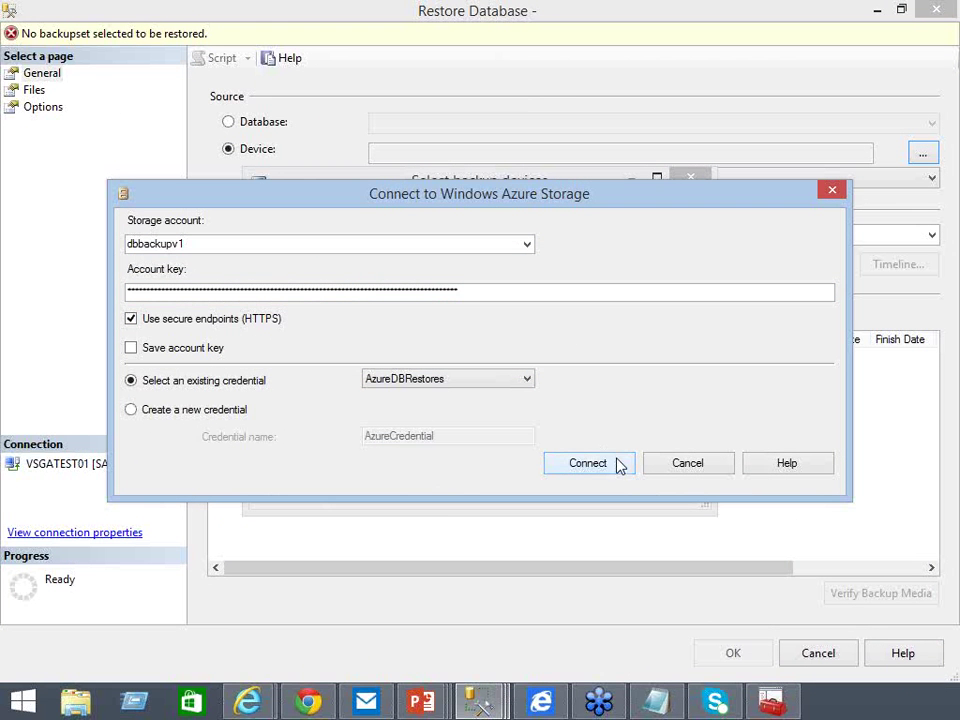
pyautogui.click(578, 465)
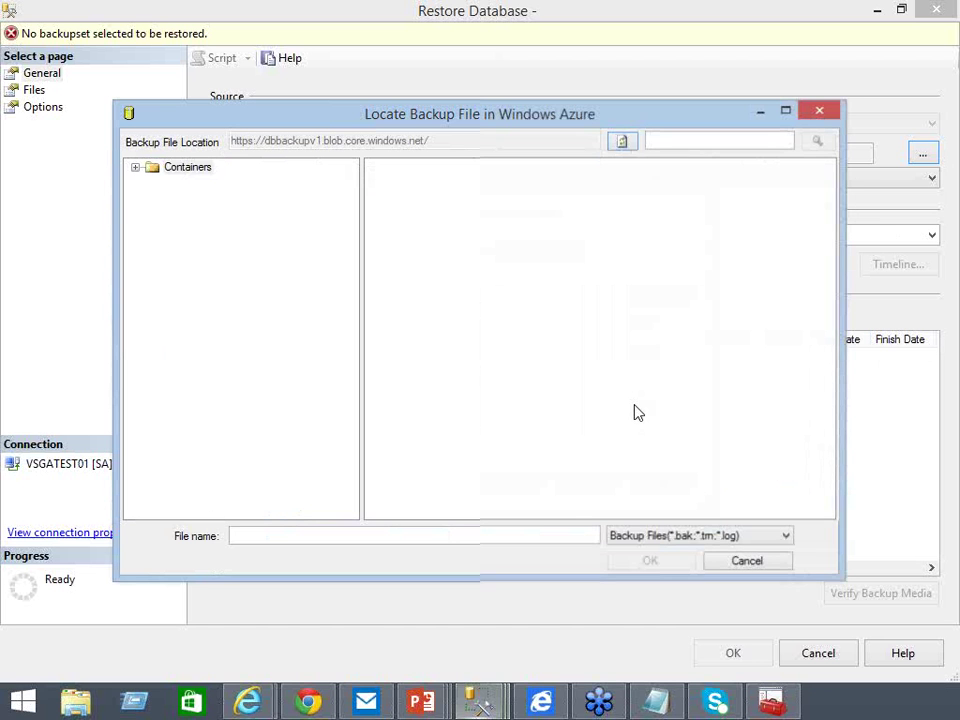
# - Pick CursoTSQL_backup_2014_10_29_114159.bak from the backups container and load it
pyautogui.click(190, 182)
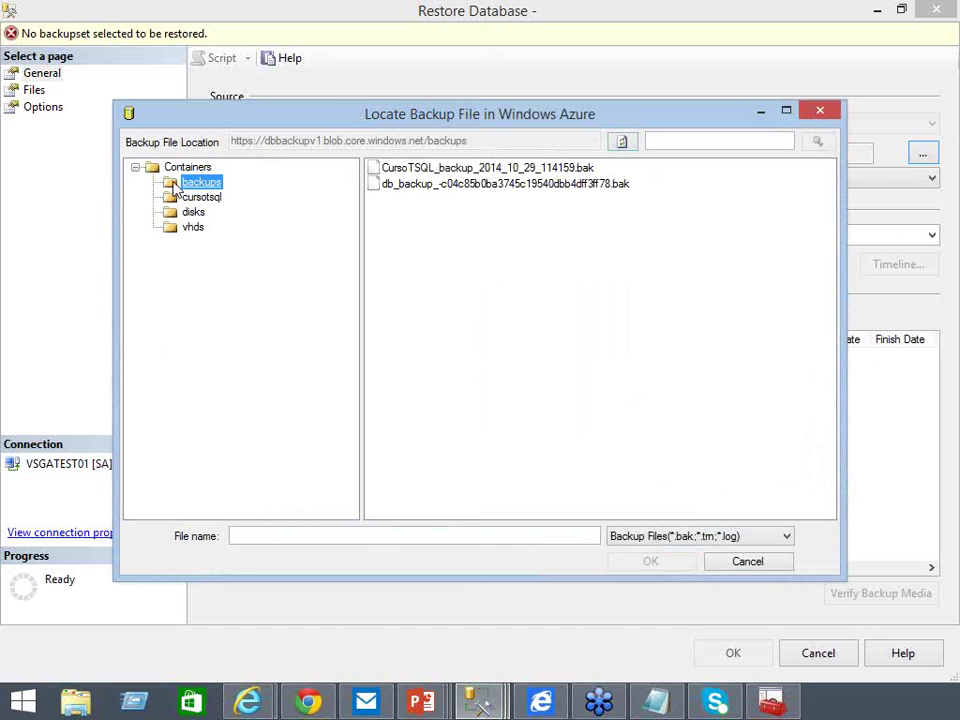
pyautogui.click(480, 167)
pyautogui.click(650, 562)
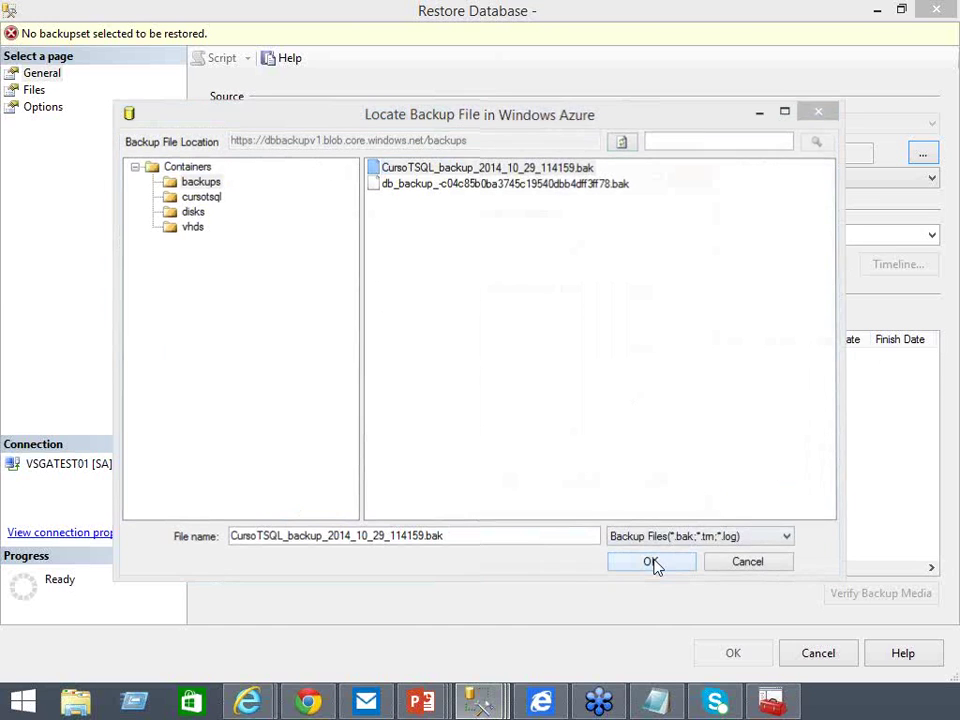
pyautogui.click(507, 479)
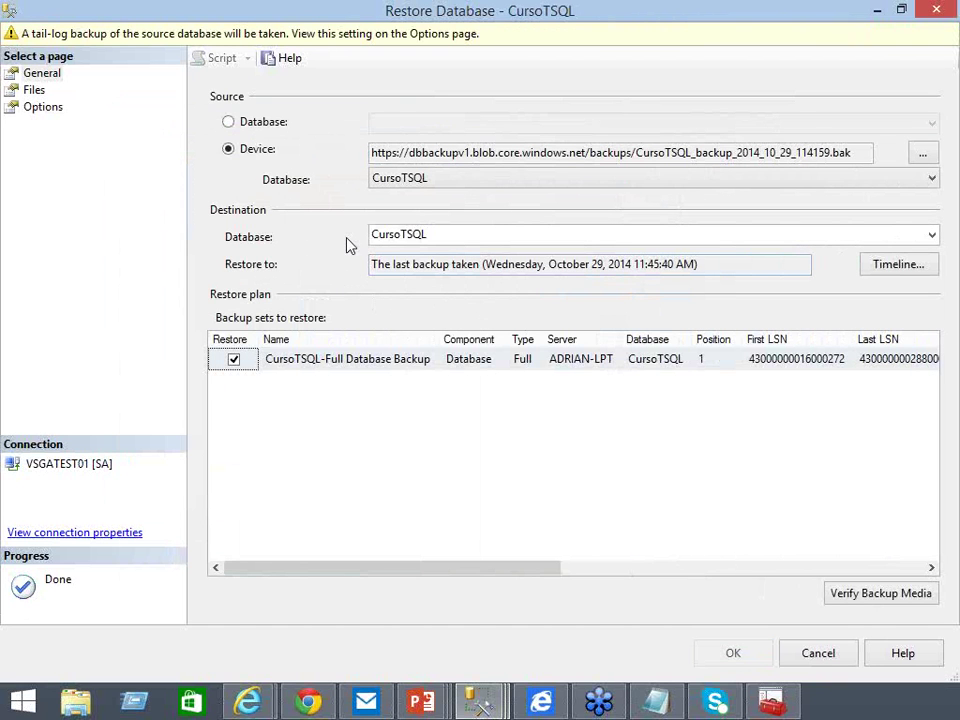
# - Review the CursoTSQL file restore paths on the Files page
pyautogui.doubleClick(447, 235)
pyautogui.click(33, 89)
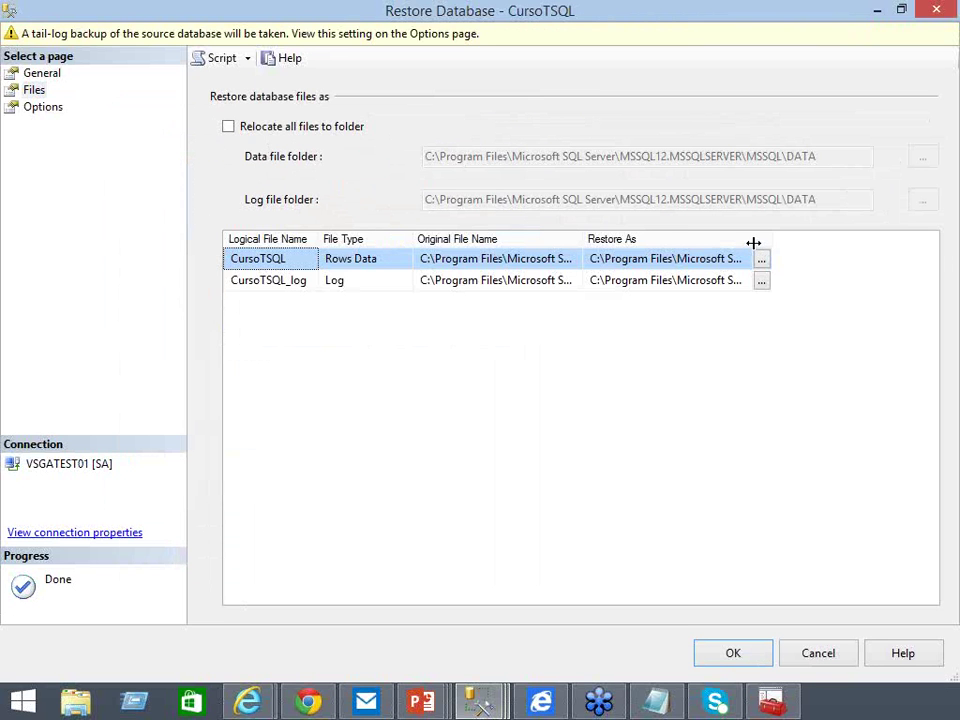
pyautogui.doubleClick(753, 242)
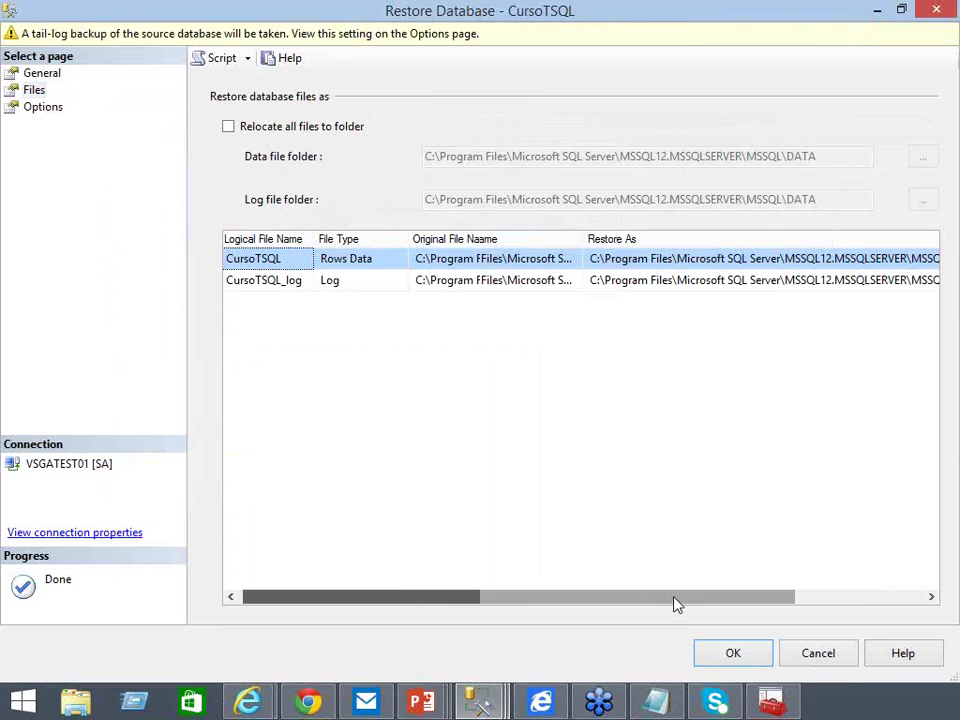
pyautogui.moveTo(675, 604); pyautogui.dragTo(450, 574)
# - Turn off 'Take tail-log backup before restore' and run the restore
pyautogui.click(22, 108)
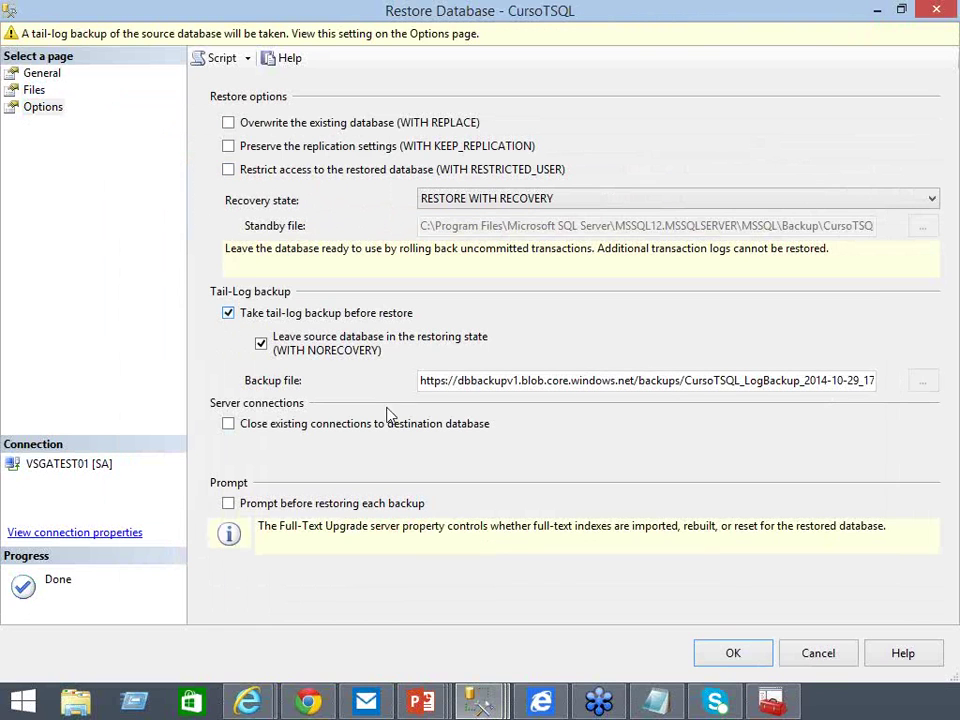
pyautogui.click(229, 314)
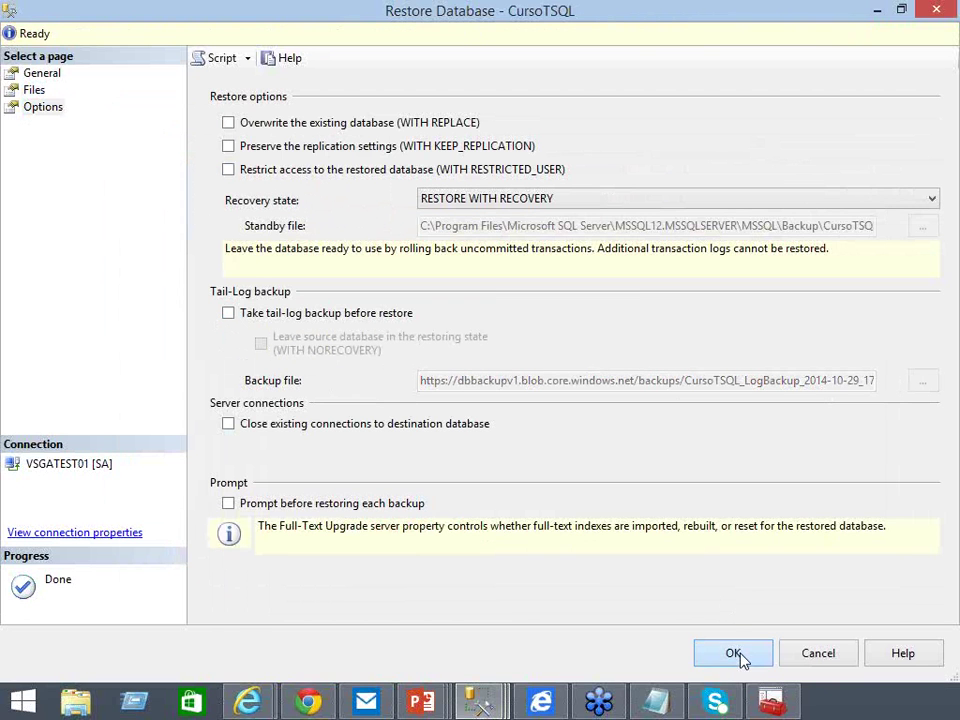
pyautogui.click(740, 656)
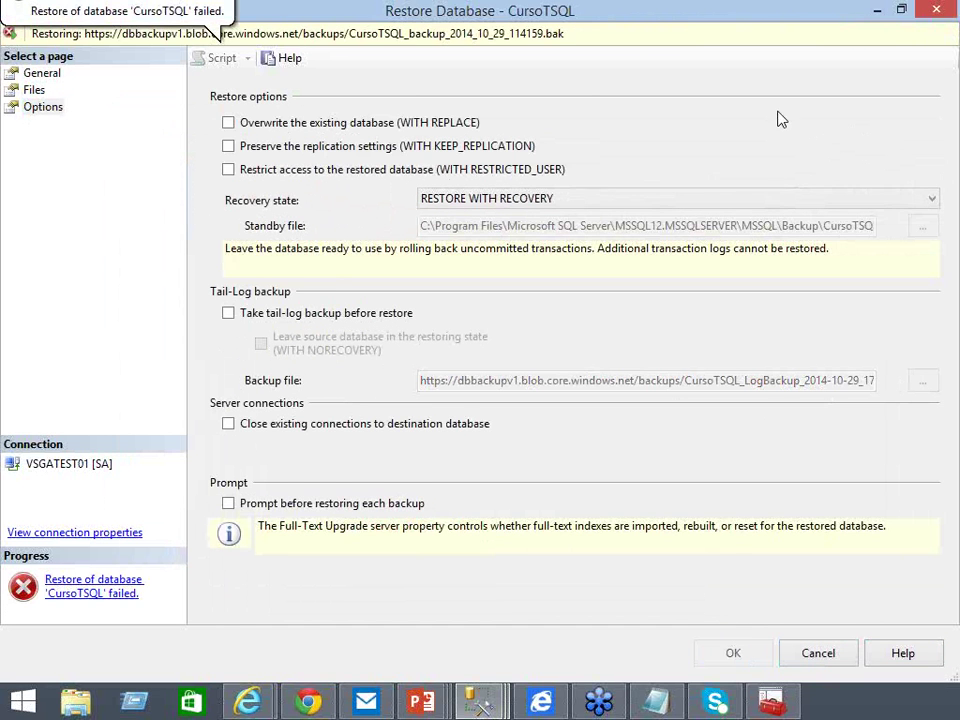
# - Dismiss the restore error and enable 'Relocate all files to folder'
pyautogui.click(114, 590)
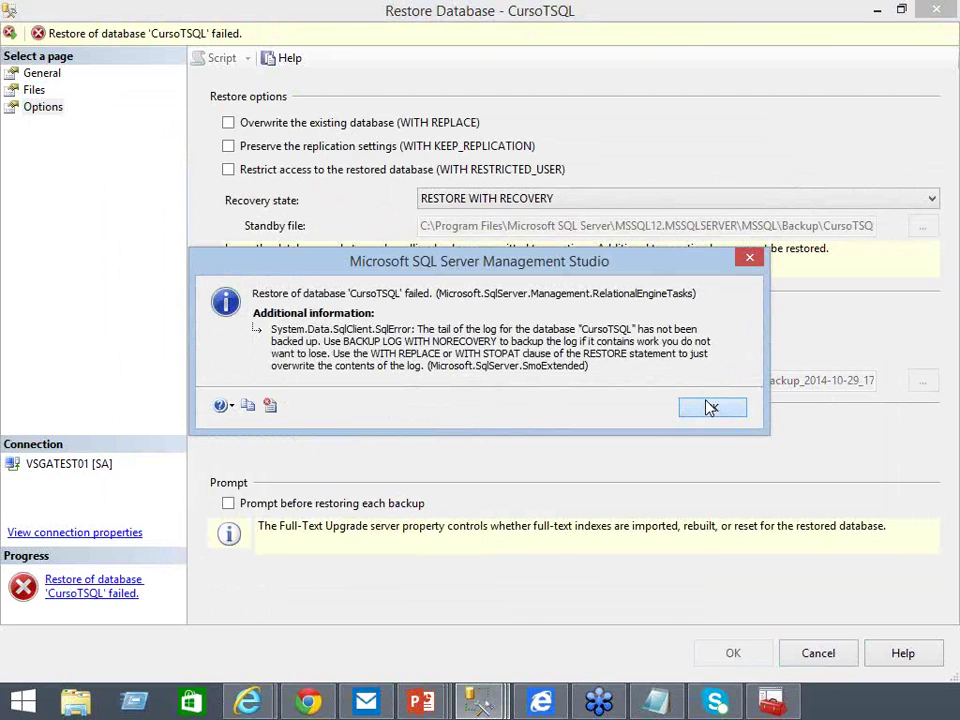
pyautogui.click(710, 407)
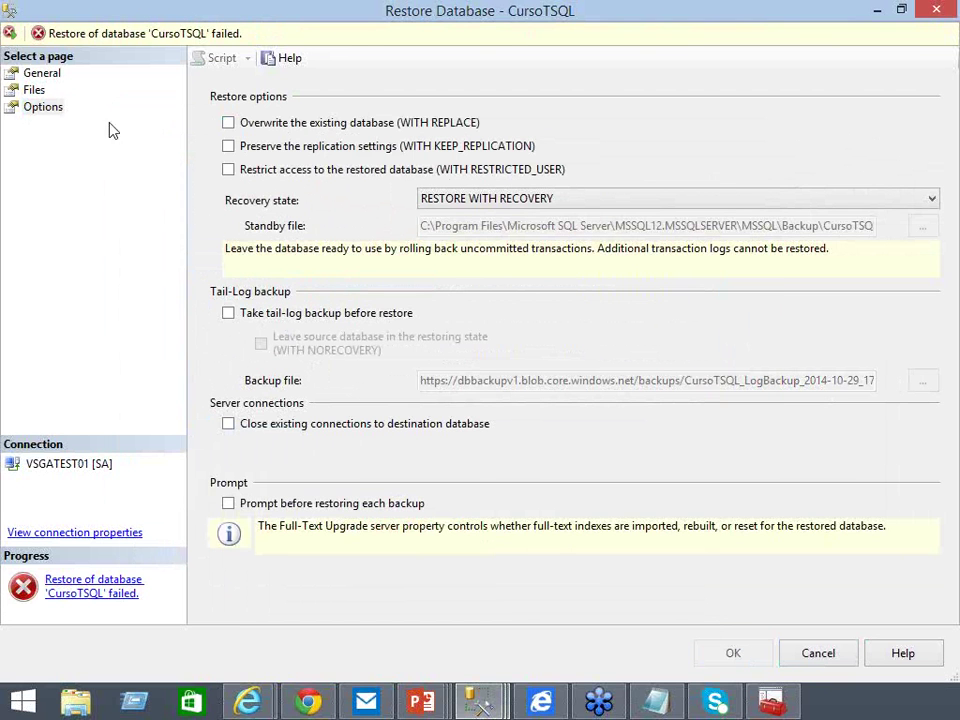
pyautogui.click(34, 90)
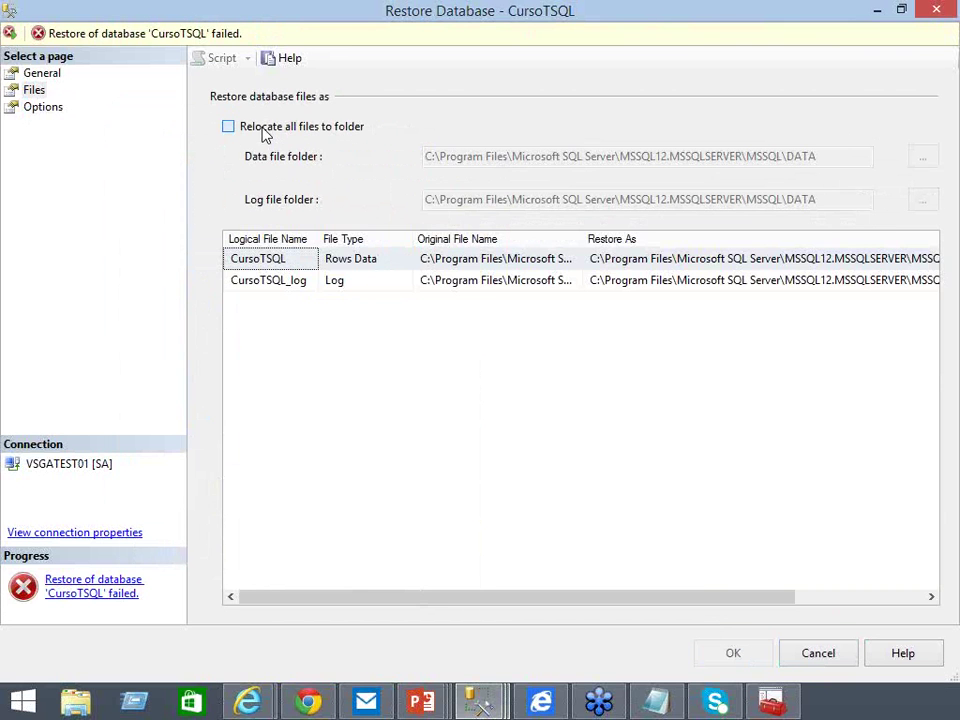
pyautogui.click(264, 133)
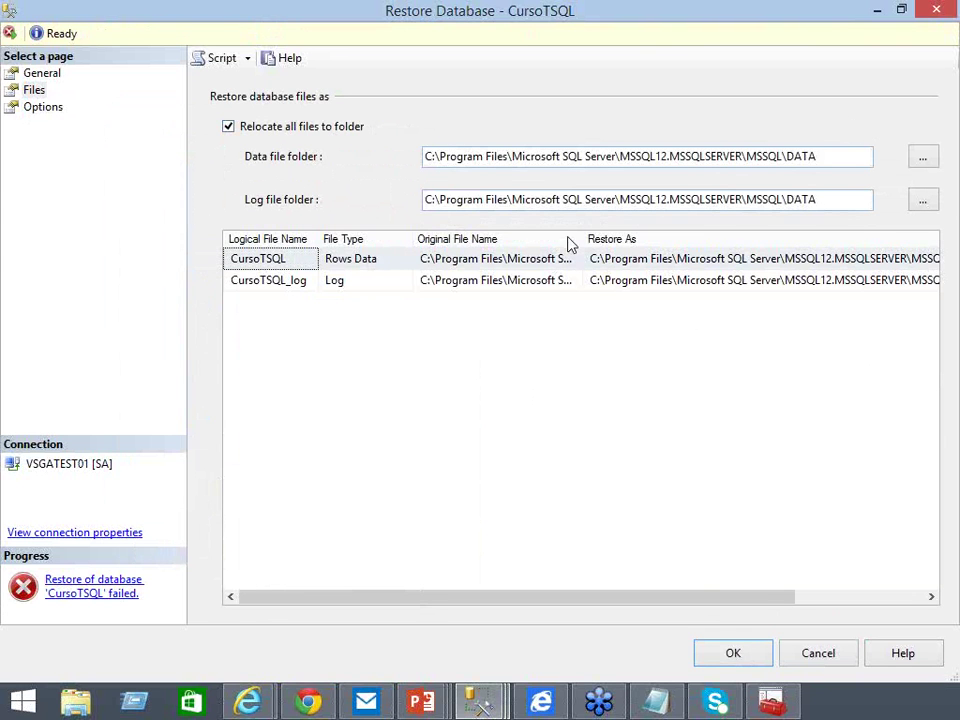
# - Enable 'Overwrite the existing database (WITH REPLACE)' and rerun the restore
pyautogui.click(28, 108)
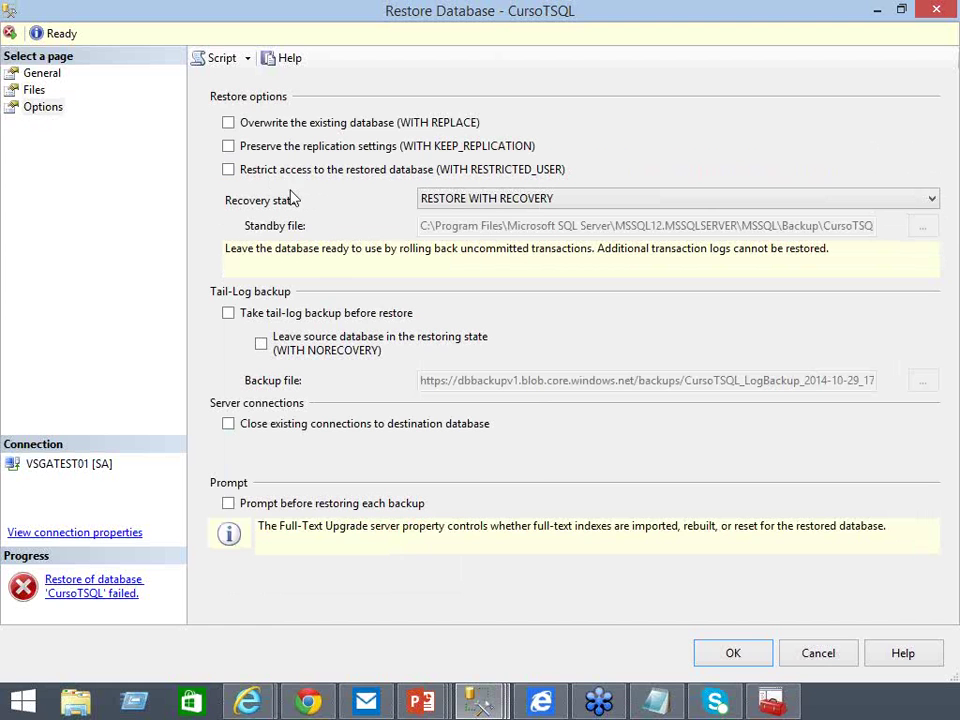
pyautogui.click(228, 122)
pyautogui.click(40, 74)
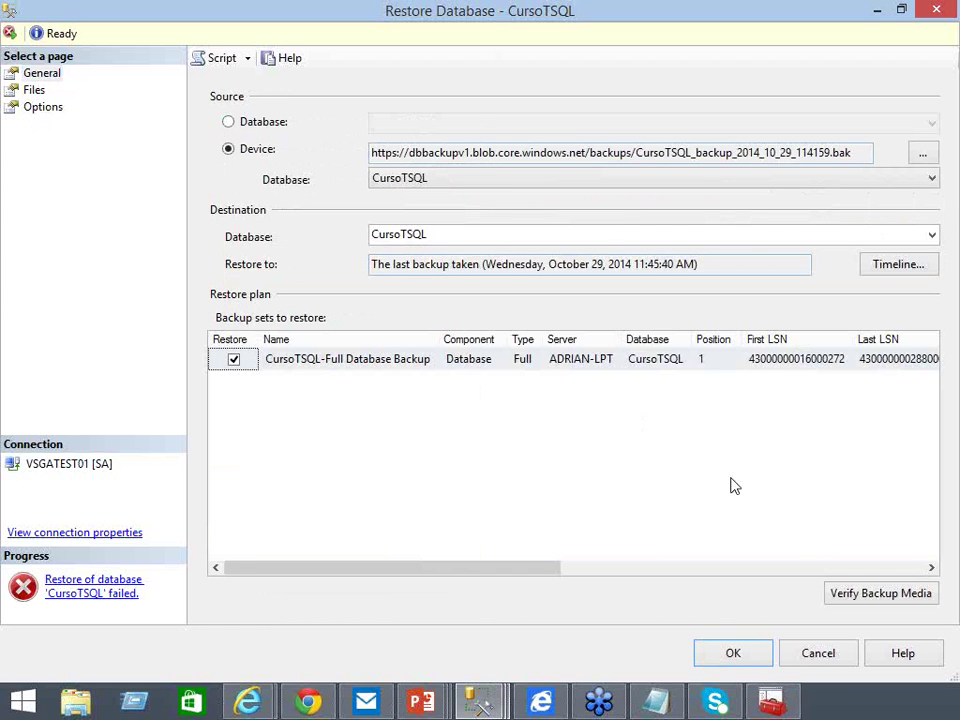
pyautogui.click(877, 12)
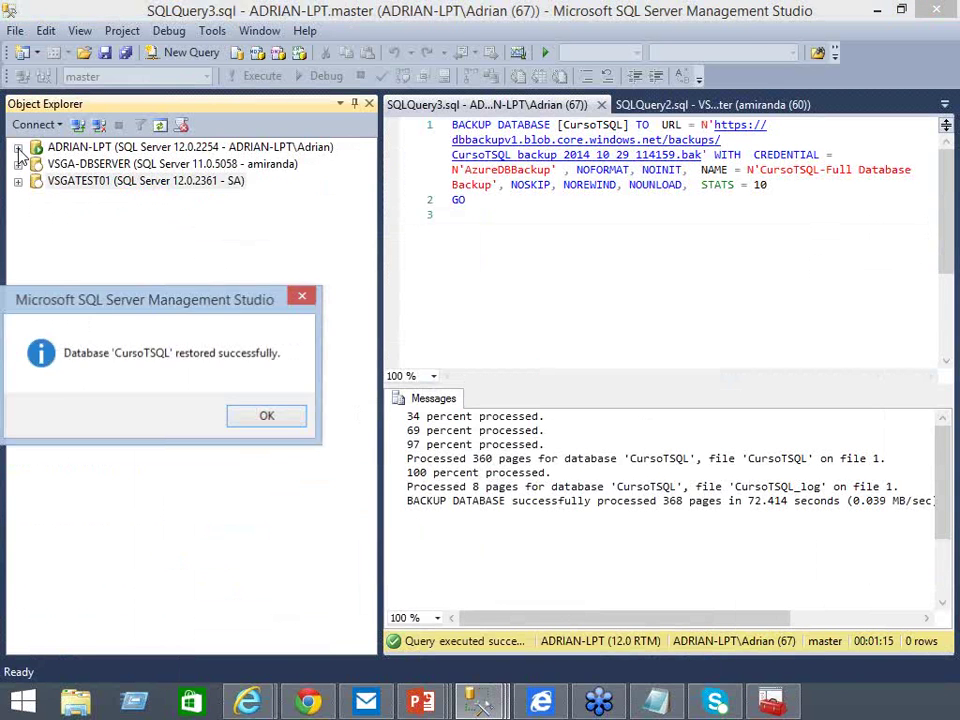
# - Bring the restore window back to the front to check its result
pyautogui.click(18, 147)
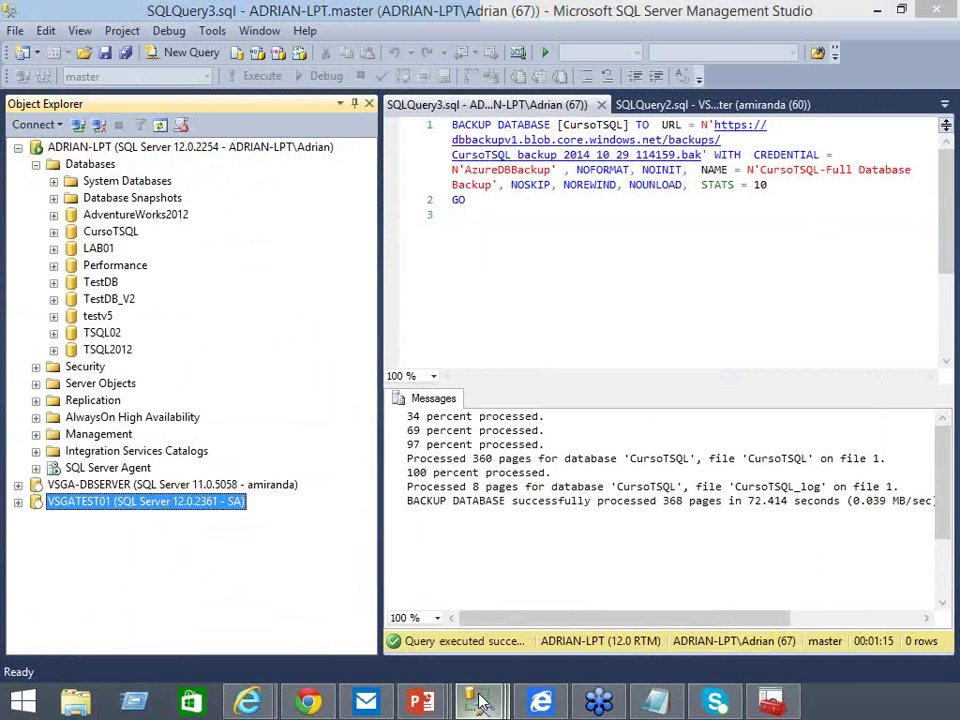
pyautogui.click(480, 703)
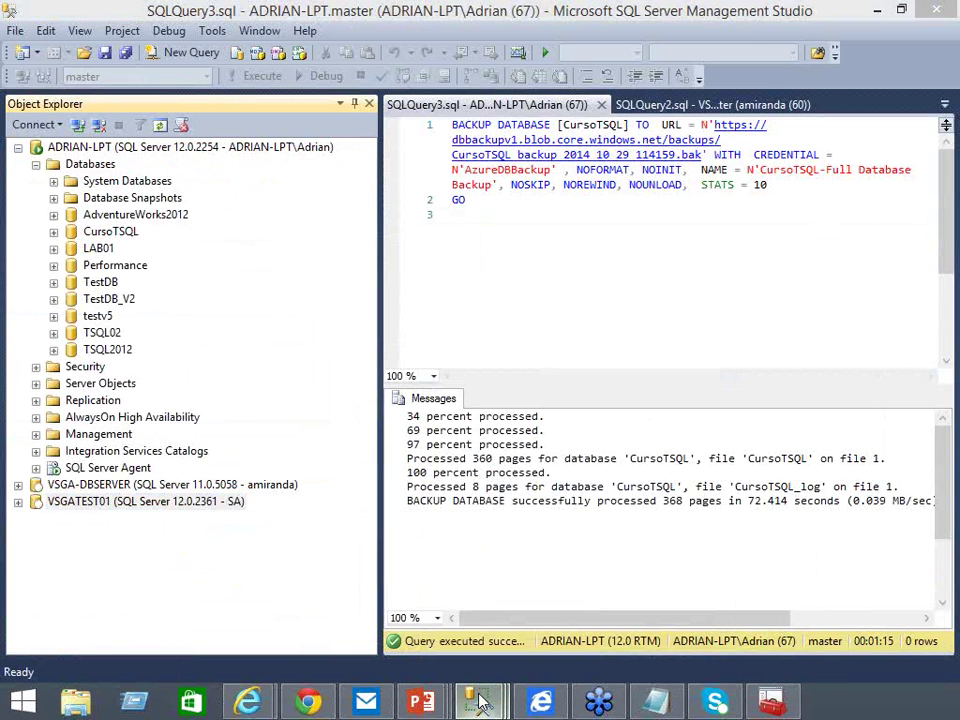
pyautogui.click(660, 580)
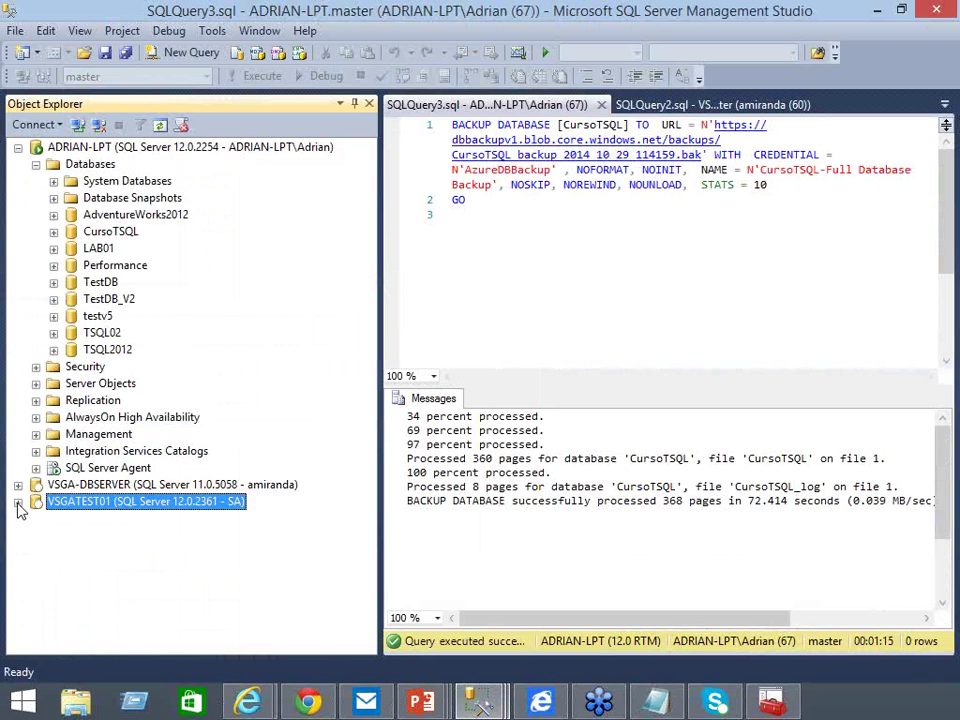
# - Refresh VSGATEST01's Databases and expand CursoTSQL's Tables to see dbo.Colaboradores and dbo.Departamentos
pyautogui.click(18, 503)
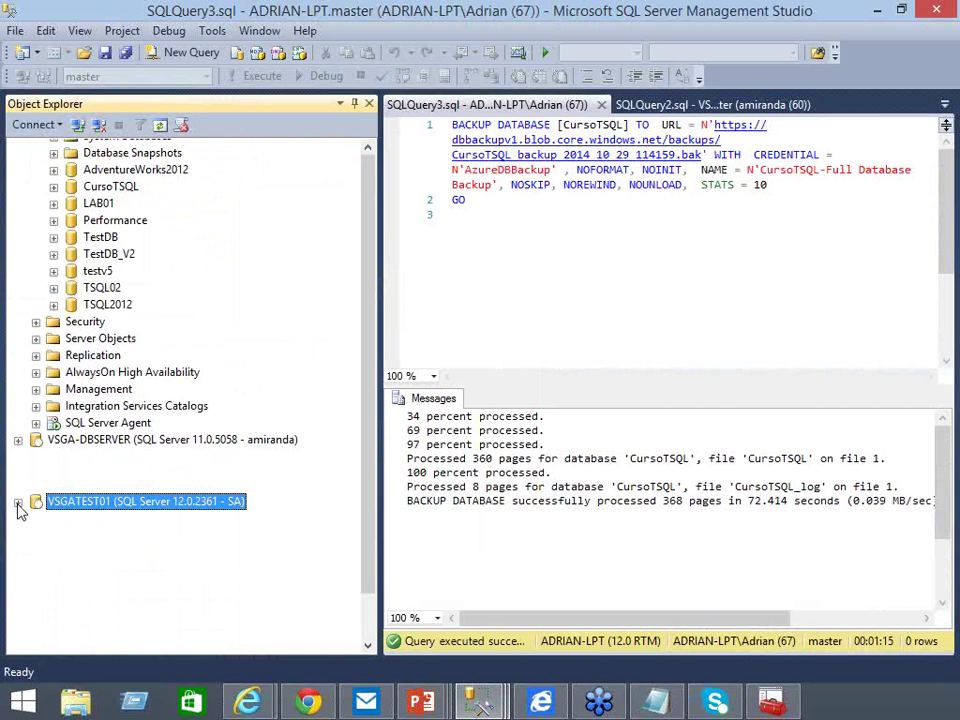
pyautogui.click(82, 468)
pyautogui.rightClick(82, 468)
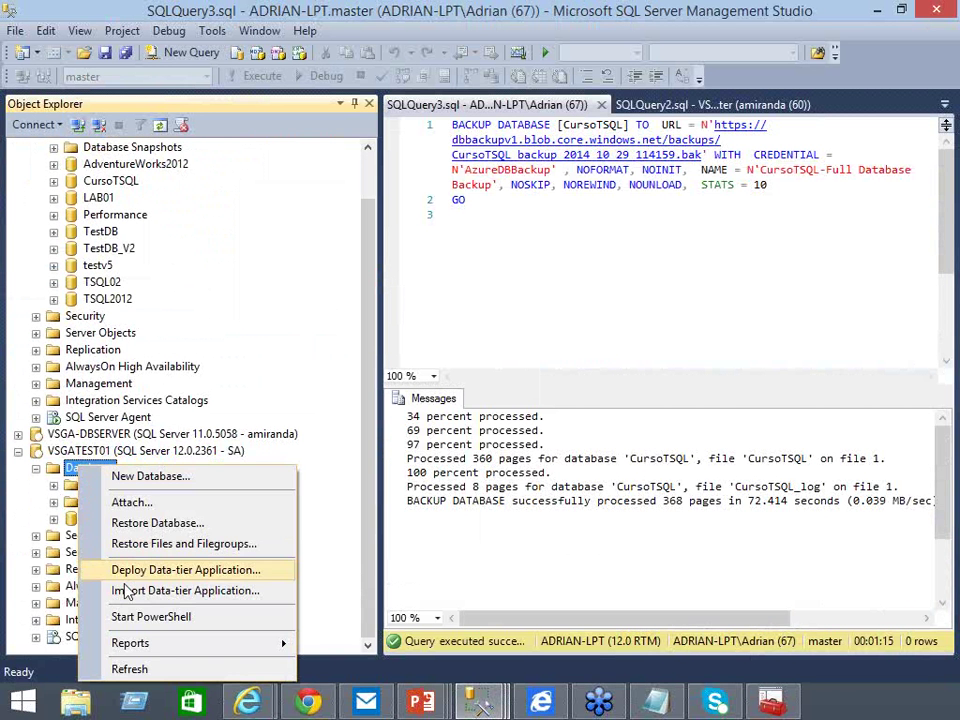
pyautogui.click(145, 669)
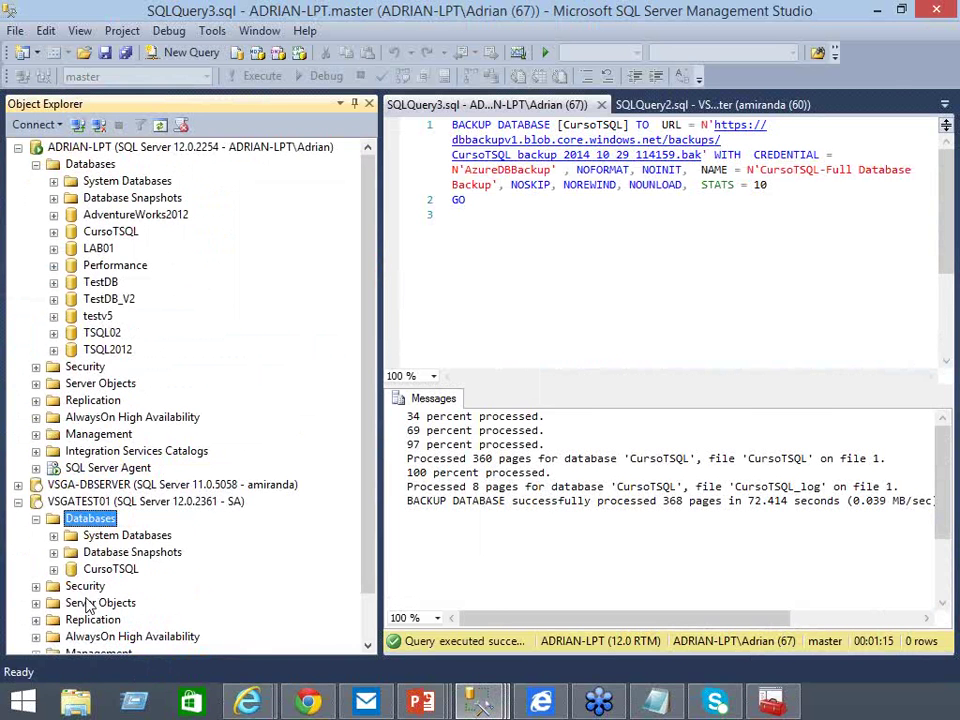
pyautogui.click(54, 568)
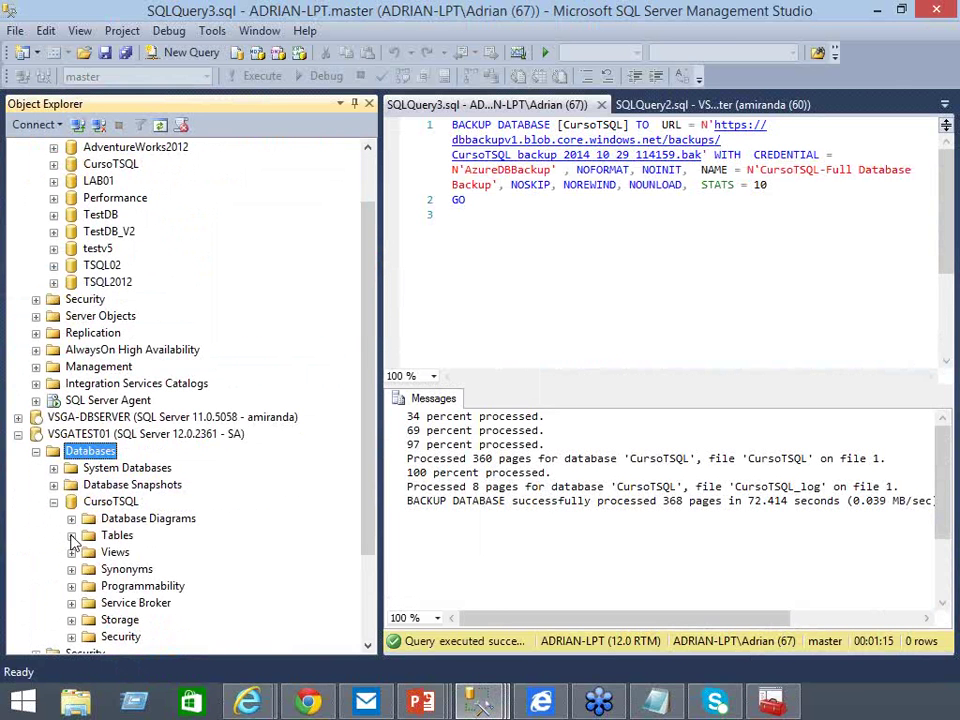
pyautogui.click(70, 537)
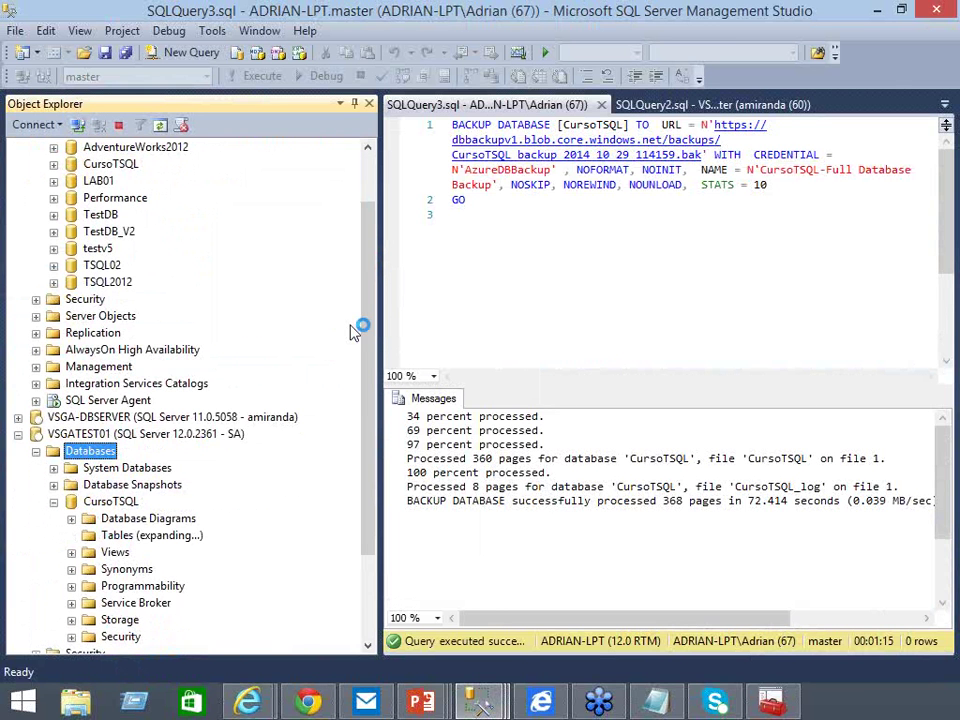
pyautogui.click(369, 189)
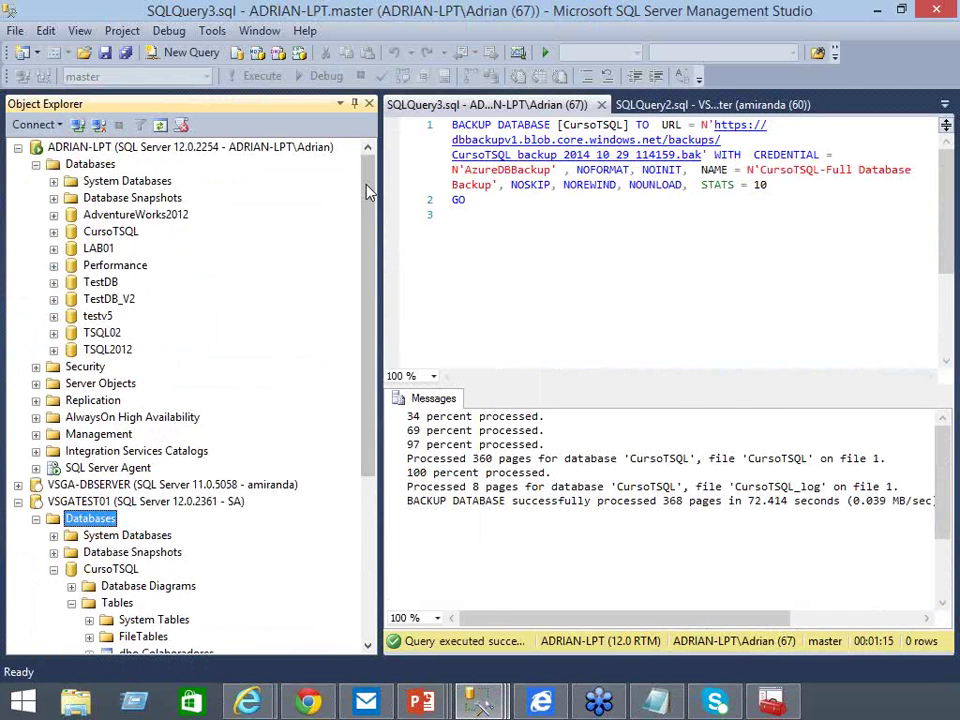
pyautogui.click(95, 232)
# - Launch Tasks > Deploy Database to a Windows Azure VM for the local CursoTSQL
pyautogui.rightClick(95, 232)
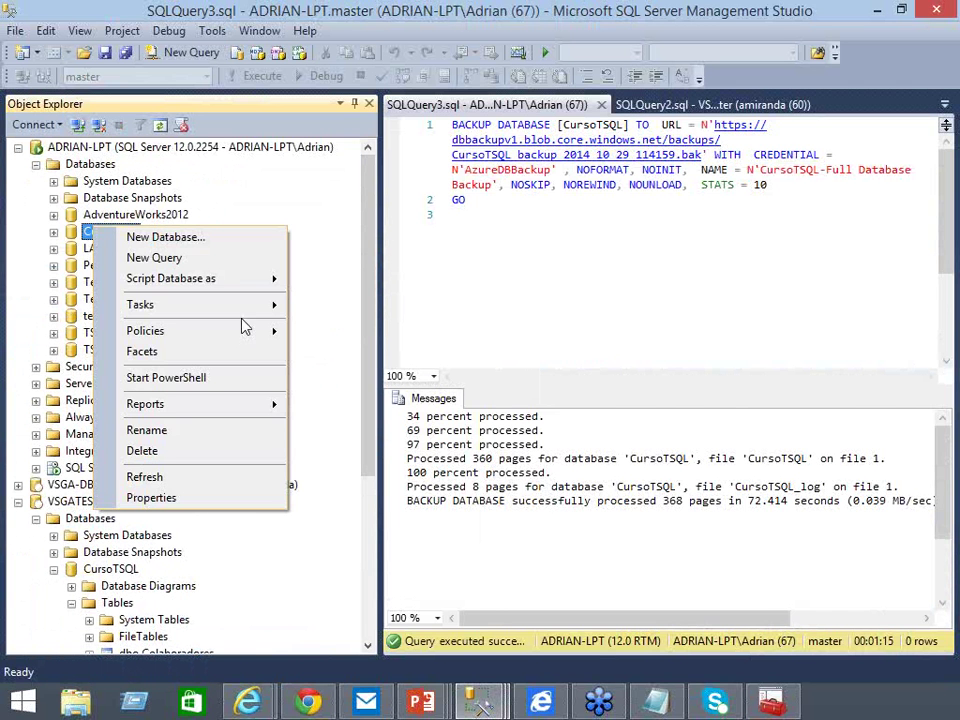
pyautogui.moveTo(263, 308)
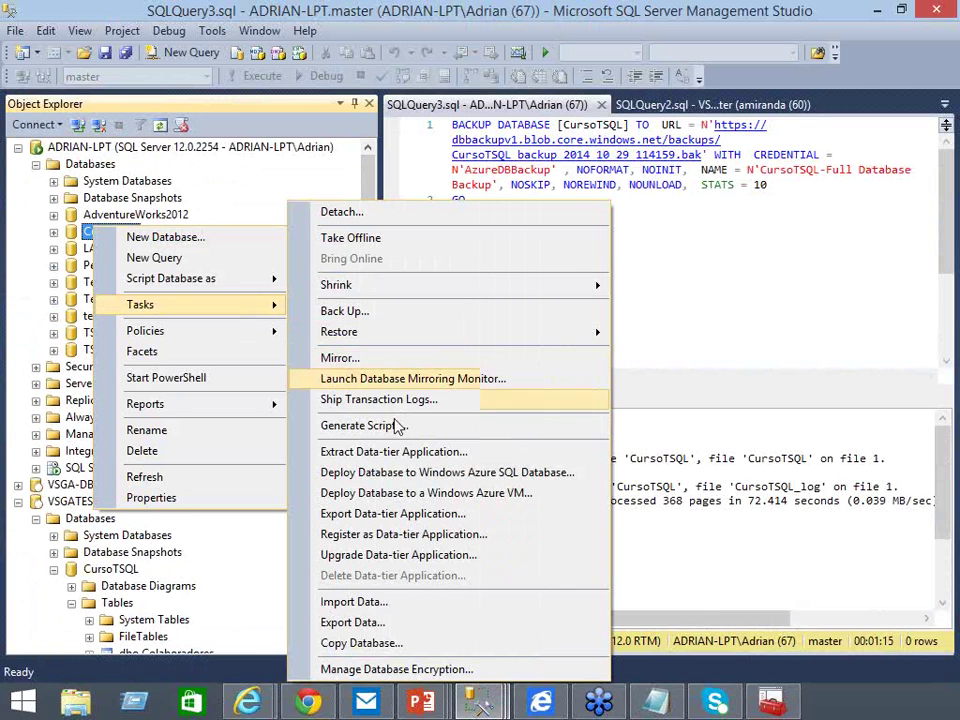
pyautogui.click(476, 493)
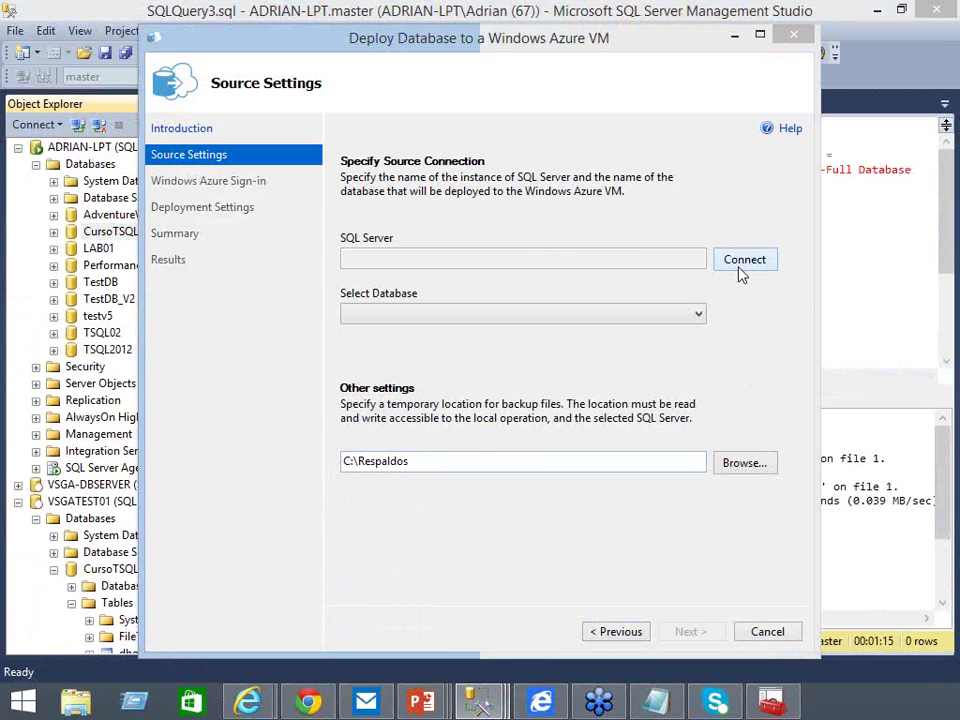
# - Connect the wizard's source to the local server with Windows authentication
pyautogui.click(739, 268)
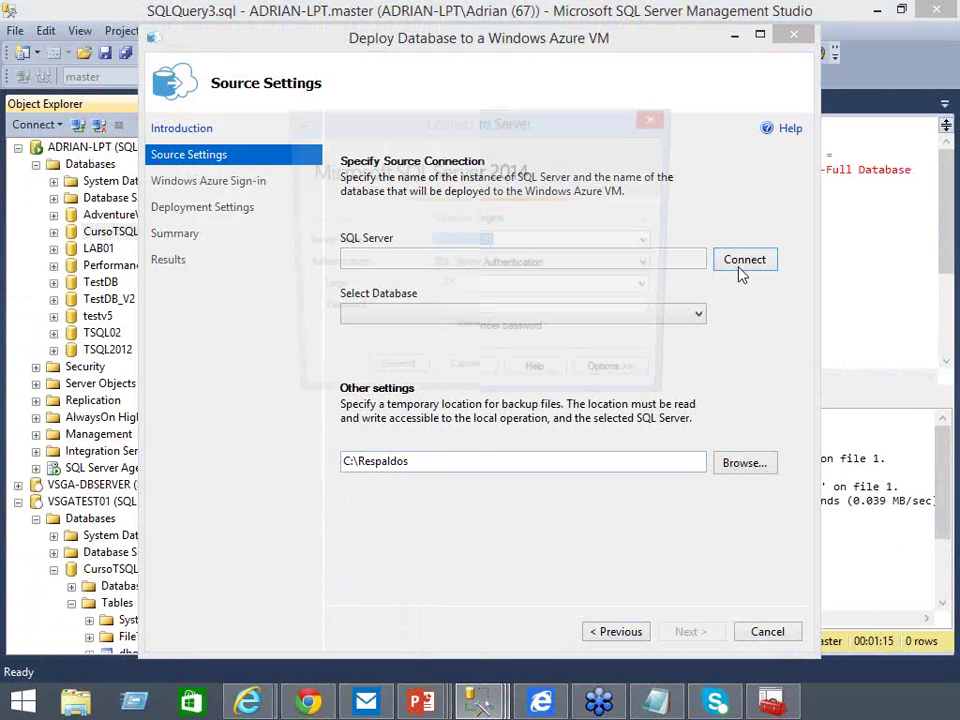
pyautogui.click(655, 243)
pyautogui.click(540, 272)
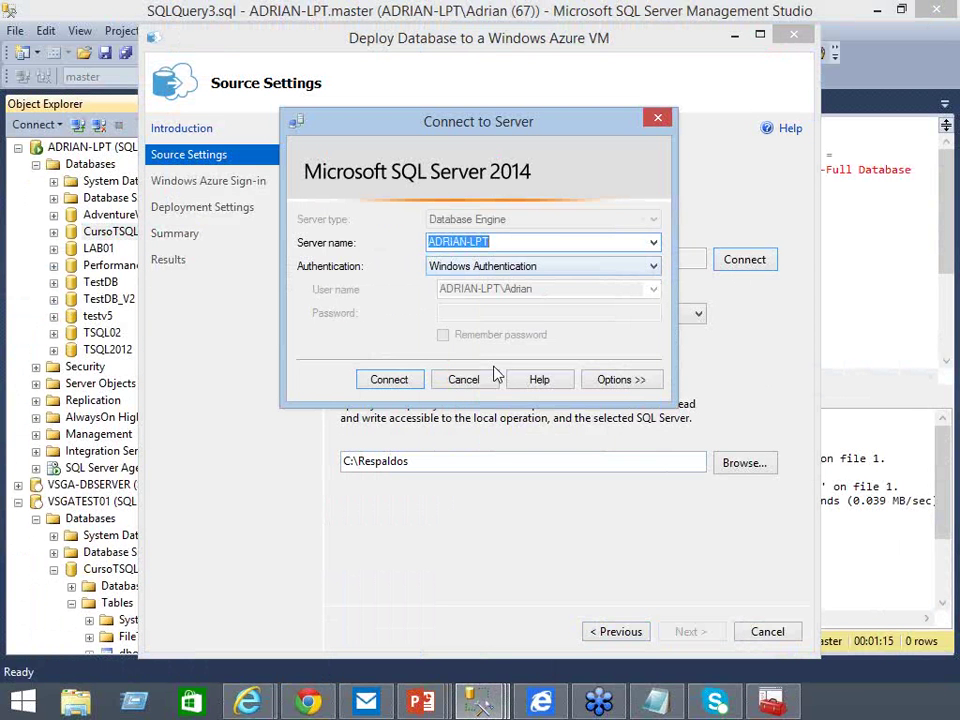
pyautogui.click(399, 386)
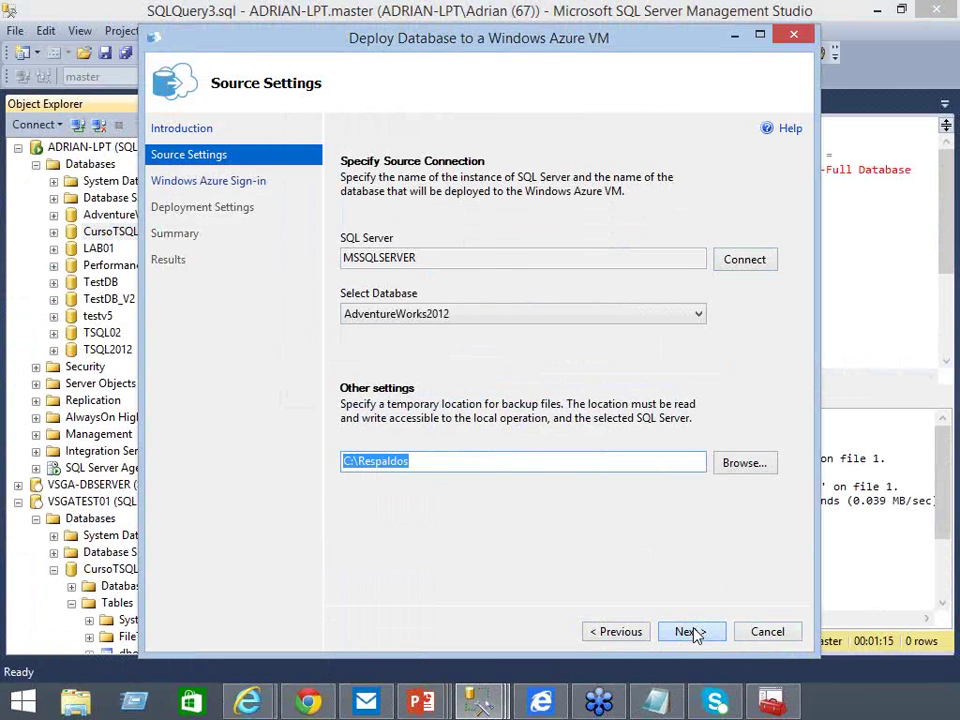
pyautogui.click(691, 632)
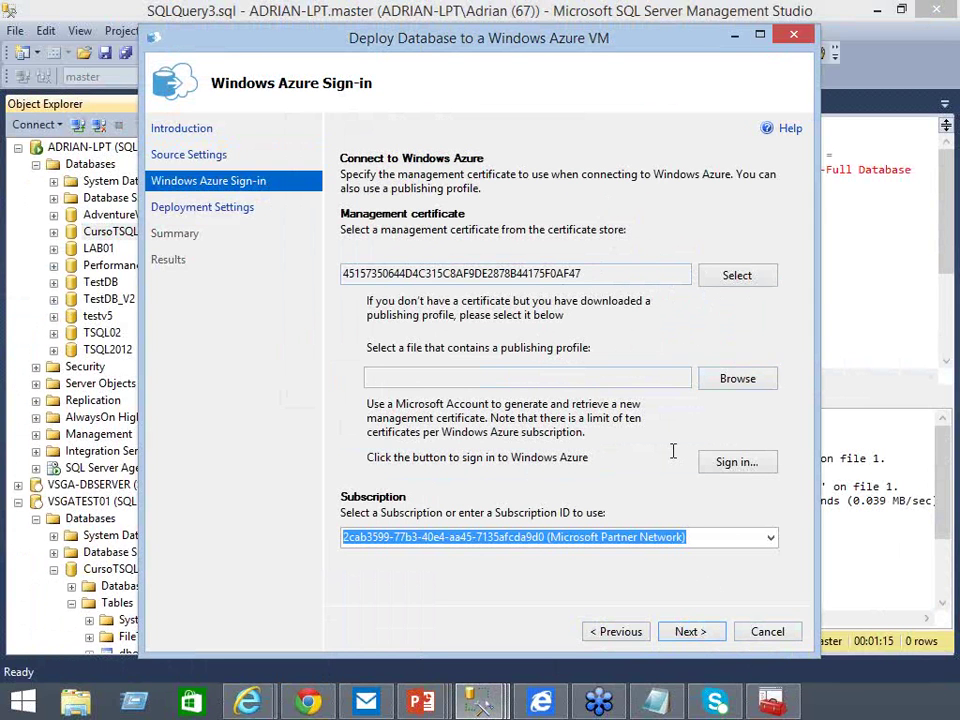
# - Try the certificate, publishing profile and Azure sign-in options, cancel each, and continue to Deployment Settings
pyautogui.click(737, 276)
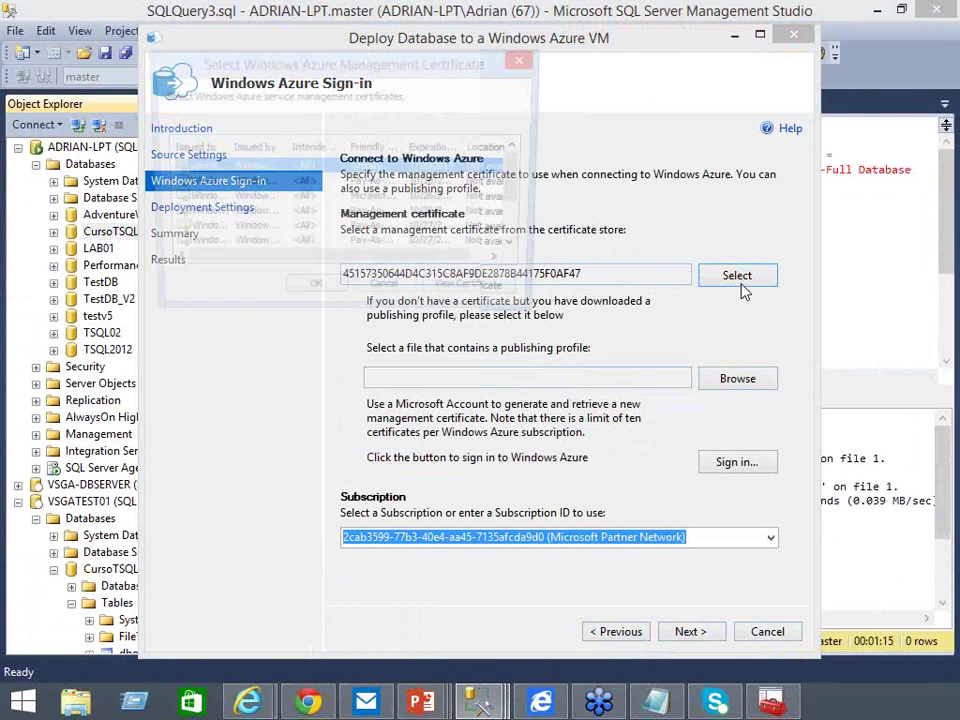
pyautogui.click(392, 298)
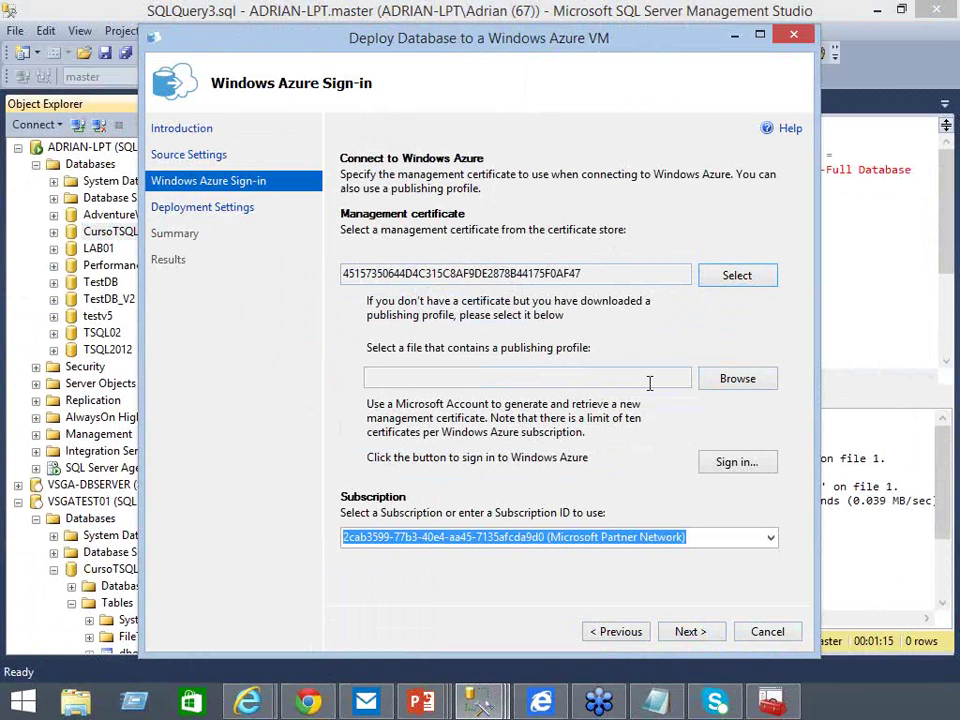
pyautogui.click(763, 387)
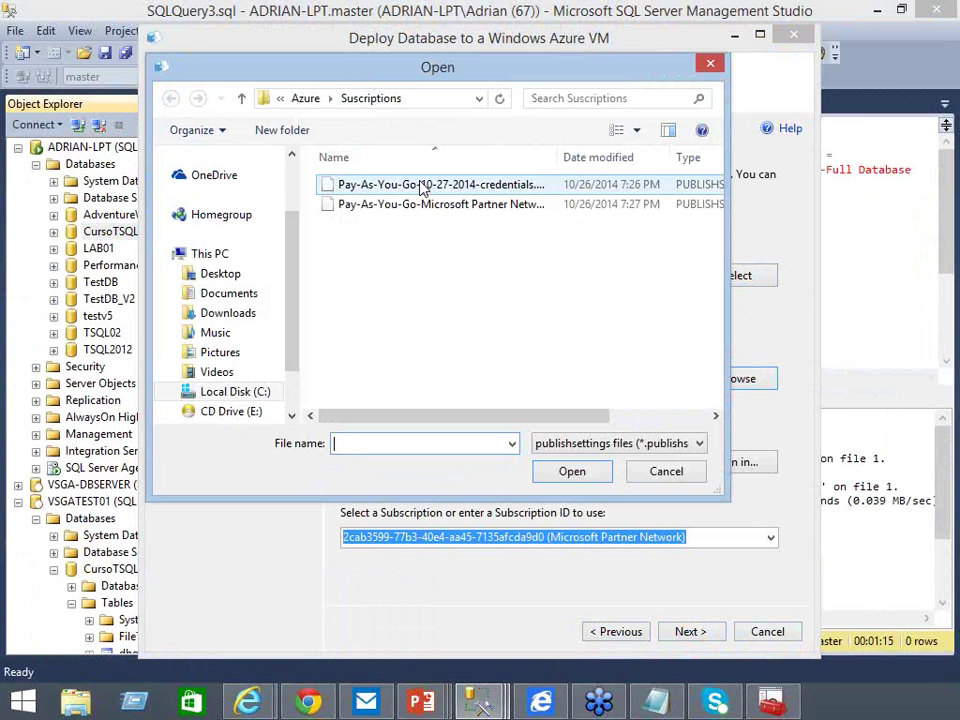
pyautogui.click(668, 472)
pyautogui.click(668, 473)
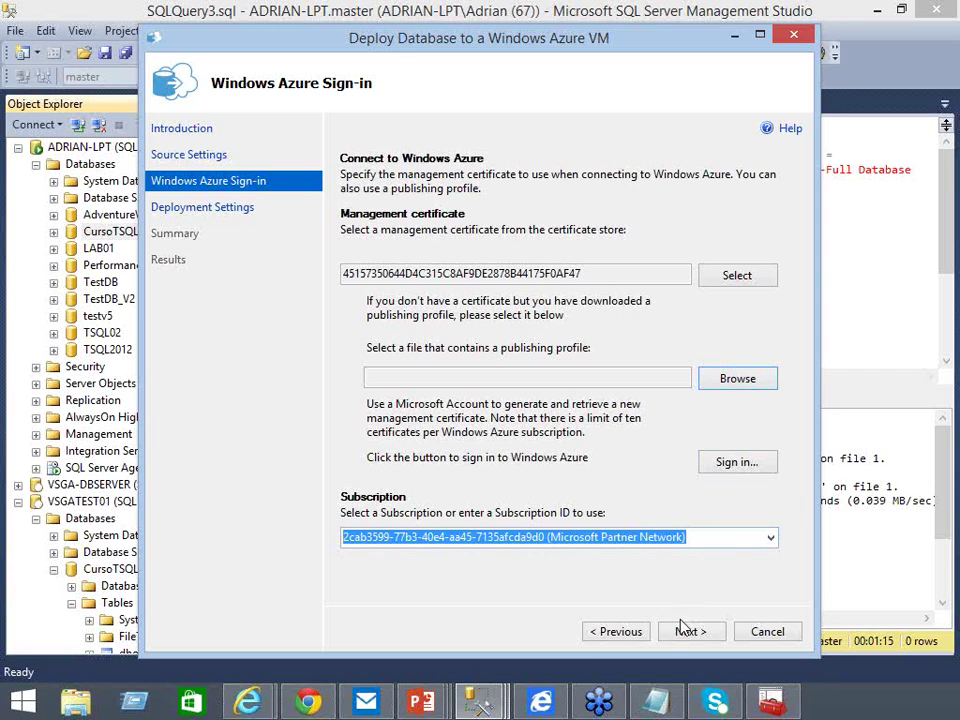
pyautogui.click(704, 471)
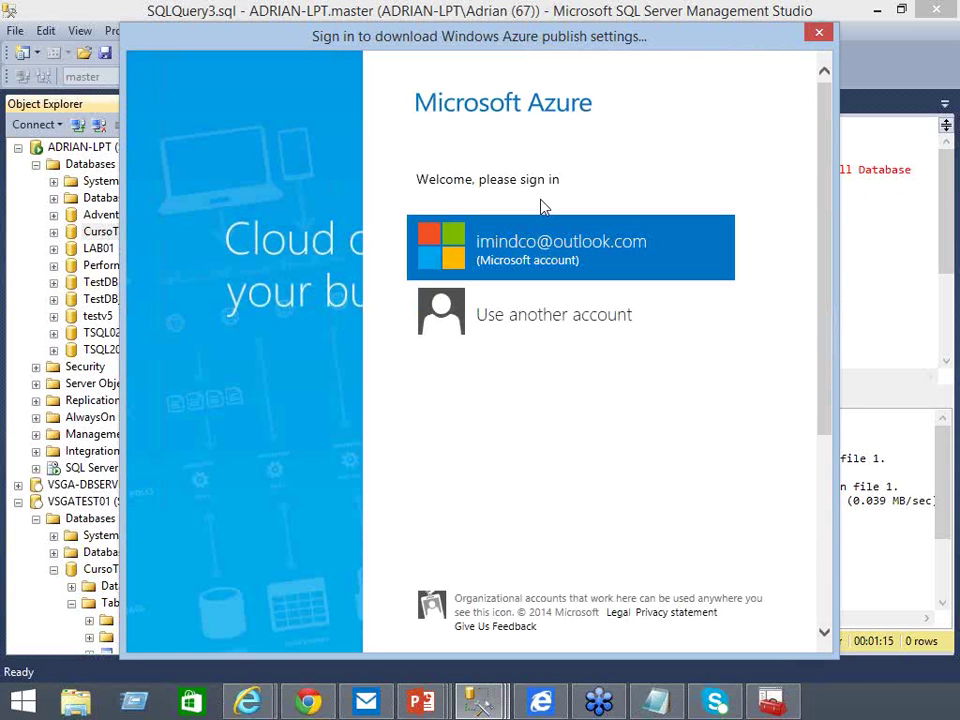
pyautogui.click(819, 36)
pyautogui.click(686, 634)
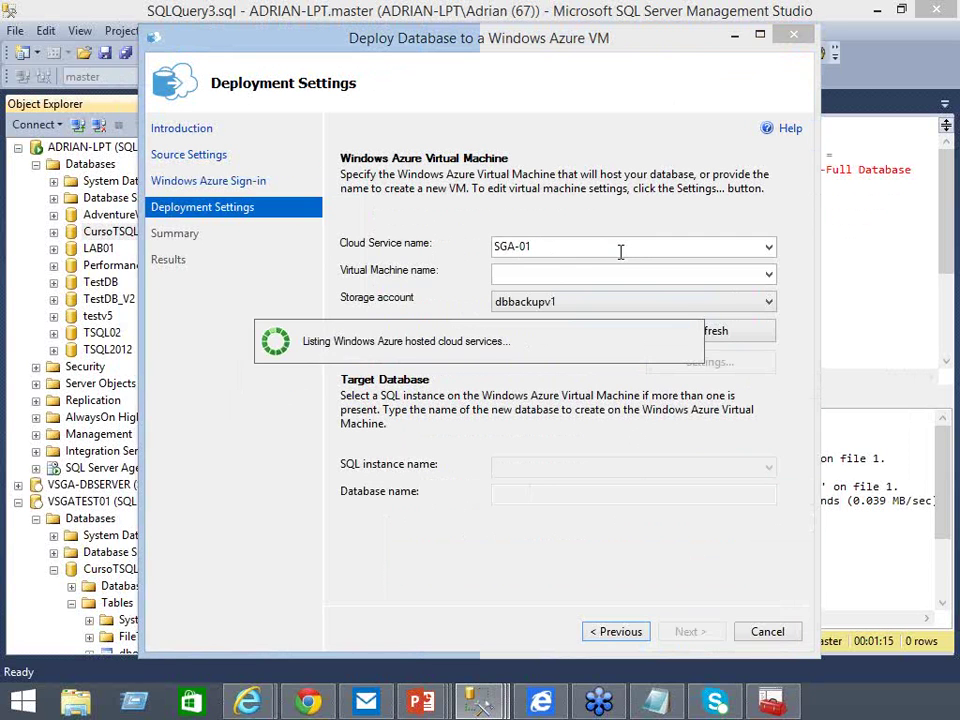
# - Choose VSGATEST01 as the target cloud service and switch to the Azure portal browser
pyautogui.click(766, 247)
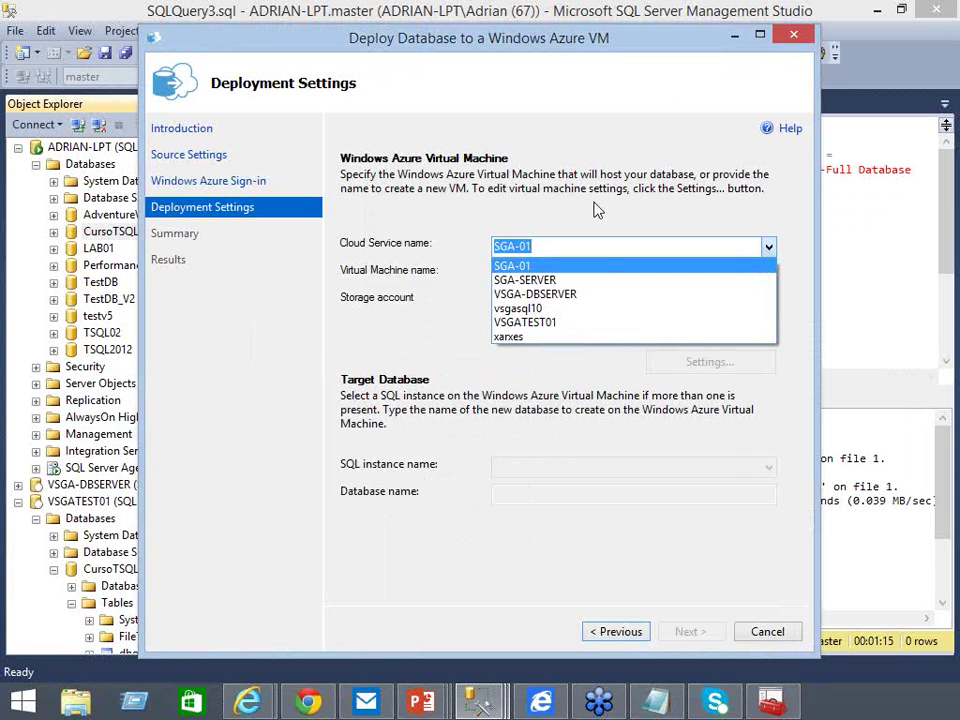
pyautogui.click(575, 330)
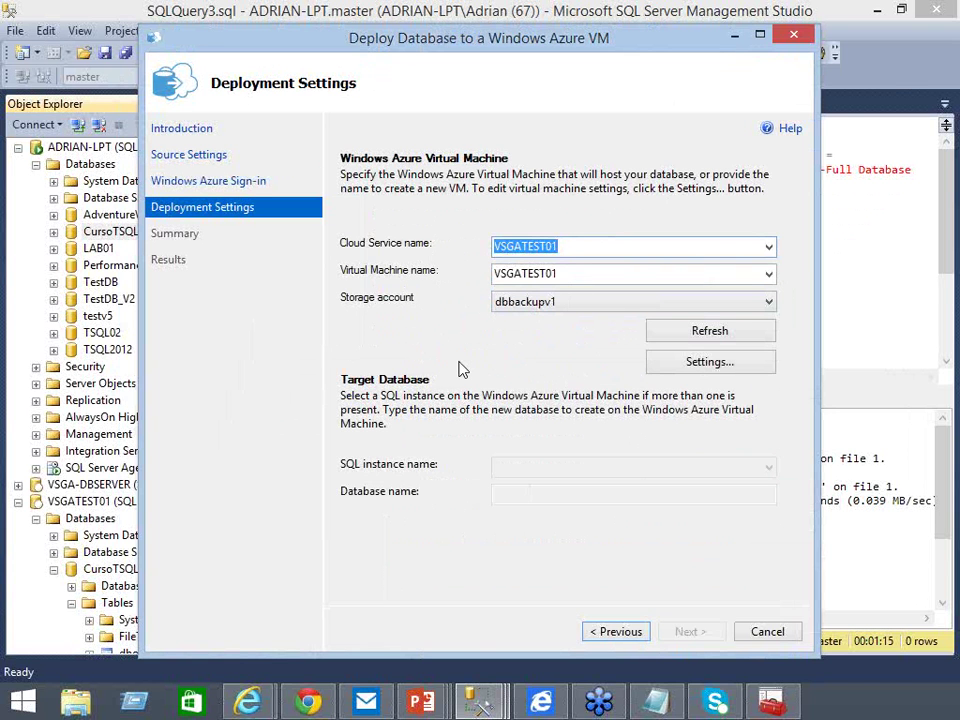
pyautogui.click(250, 704)
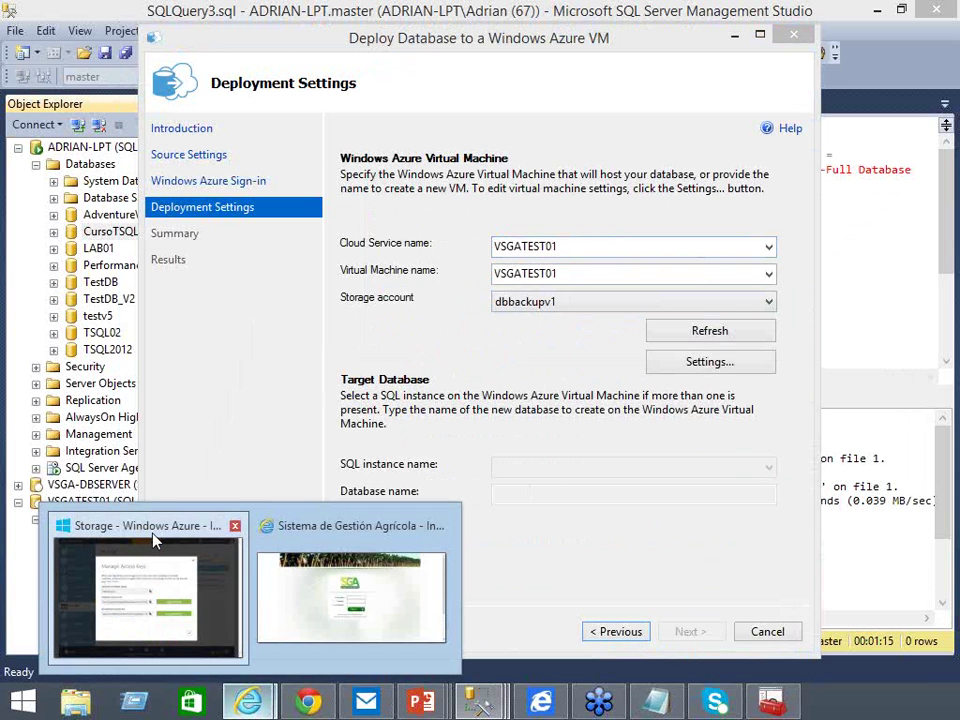
# - Check VSGATEST01's portal configuration: Standard tier, A3 size (4 cores, 7 GB)
pyautogui.click(155, 540)
pyautogui.click(711, 190)
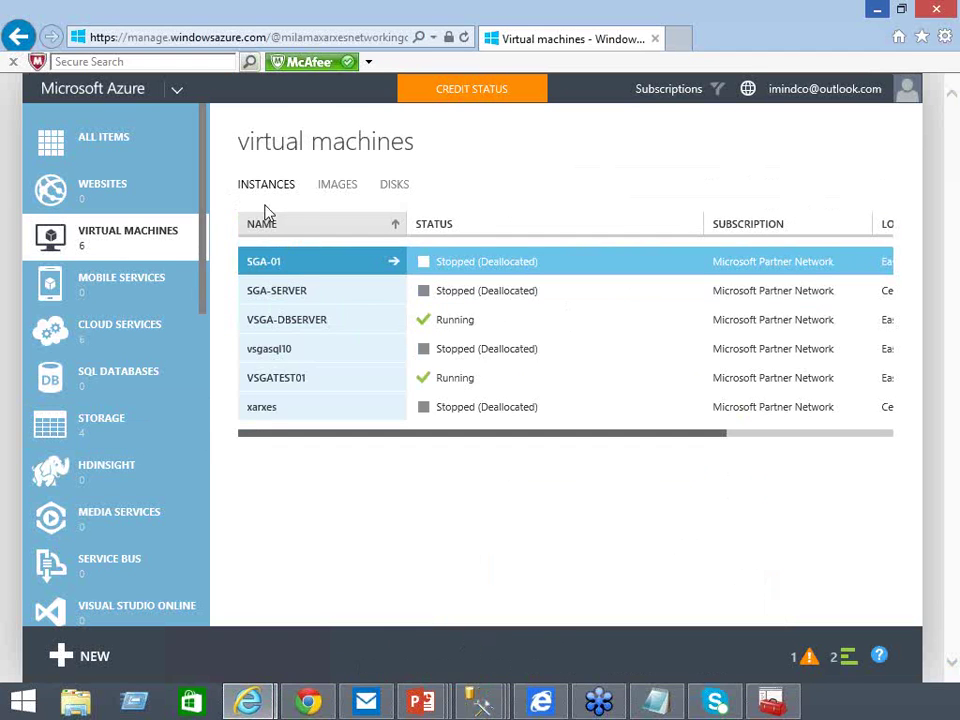
pyautogui.click(286, 387)
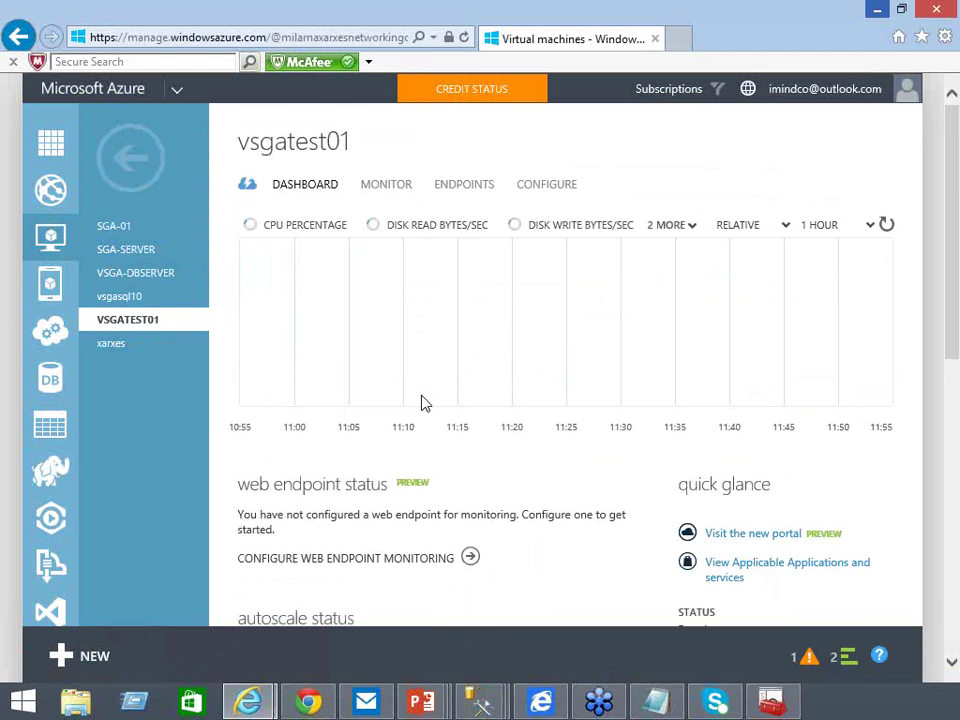
pyautogui.click(534, 193)
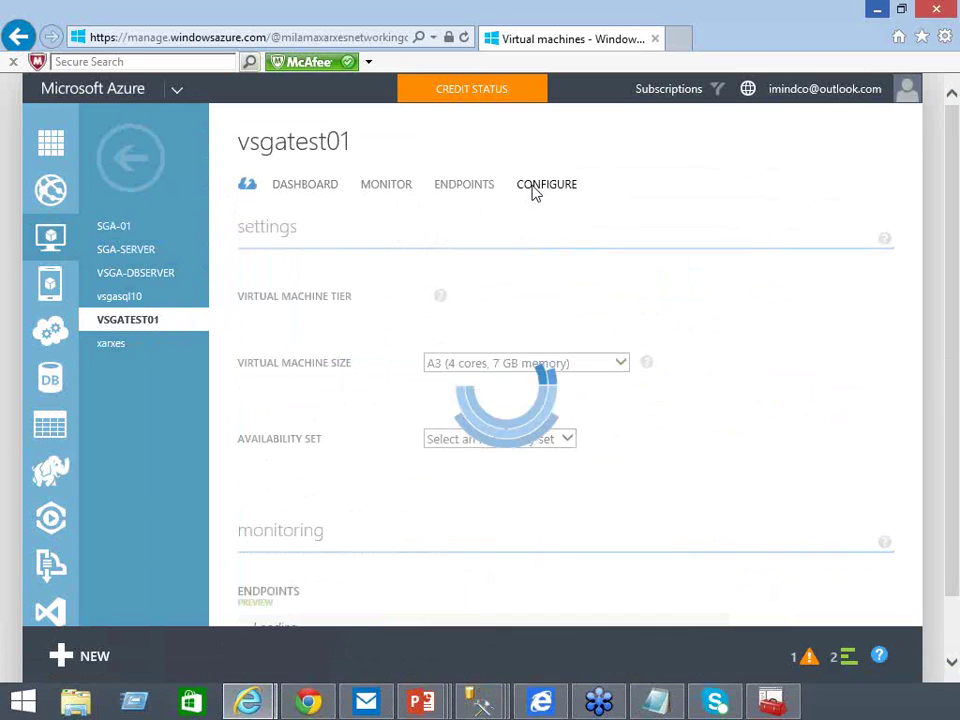
pyautogui.click(432, 370)
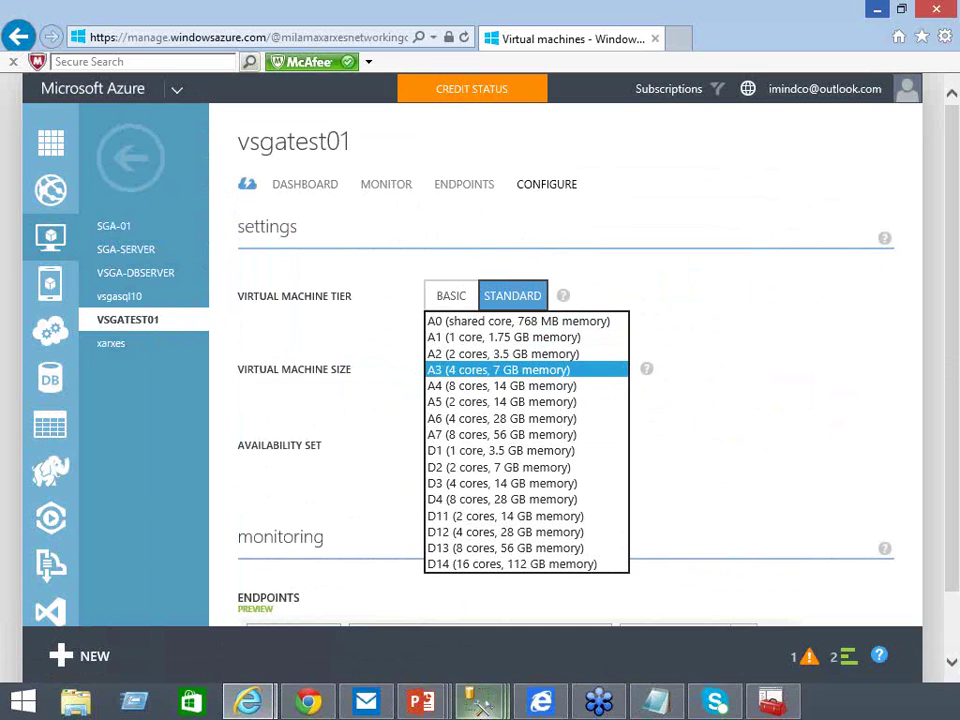
pyautogui.moveTo(480, 705)
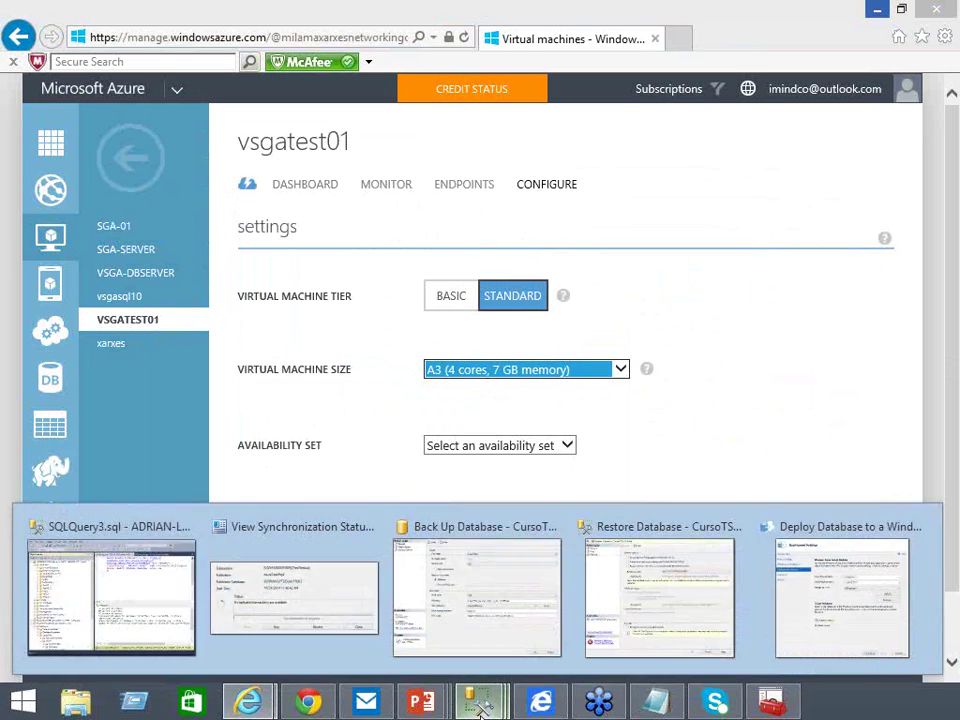
pyautogui.click(815, 565)
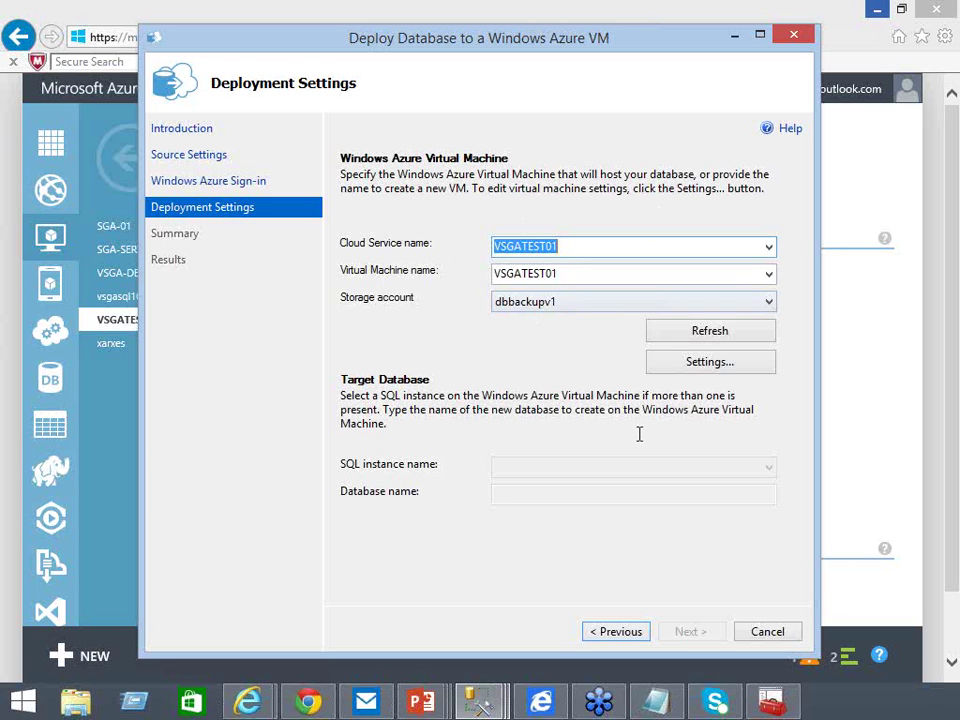
# - Enter the VM administrator username and password with Cloud Adapter port 11435, and confirm
pyautogui.click(708, 368)
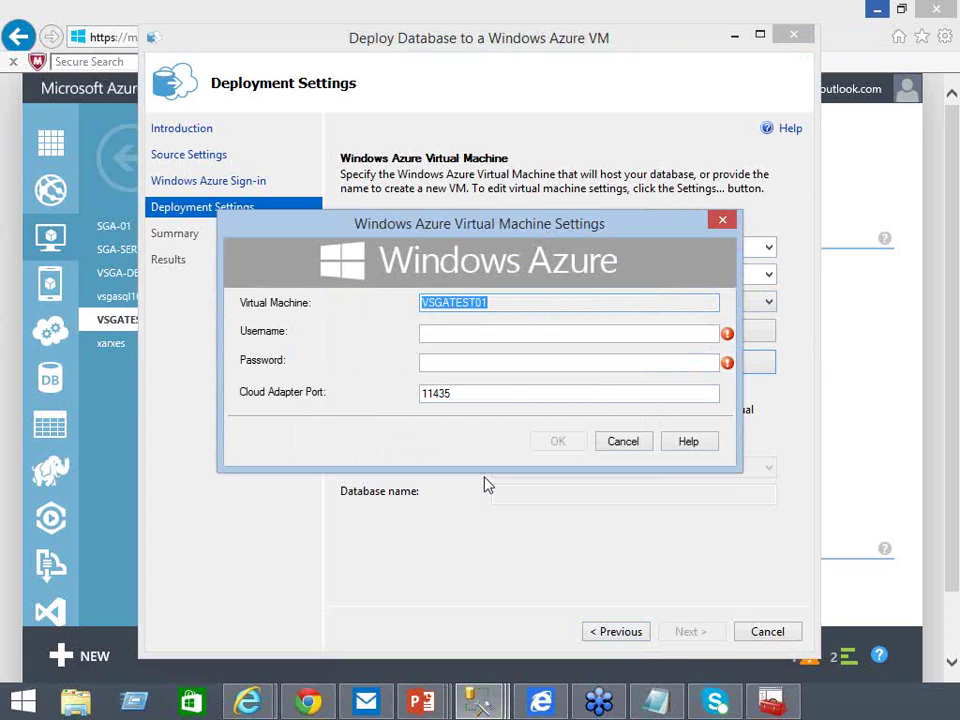
pyautogui.click(487, 394)
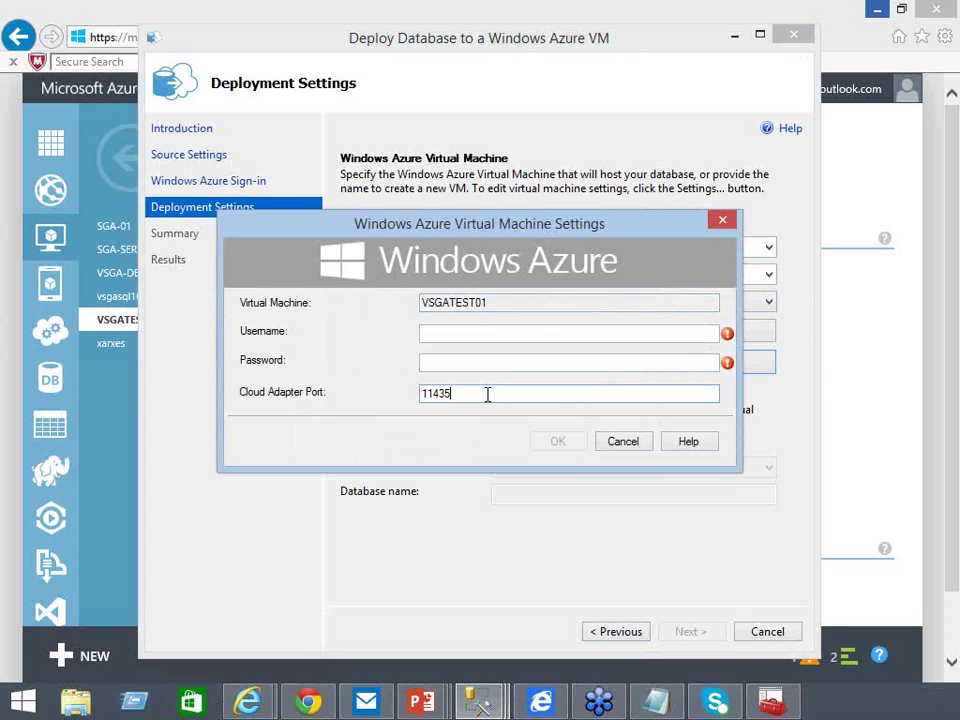
pyautogui.doubleClick(487, 394)
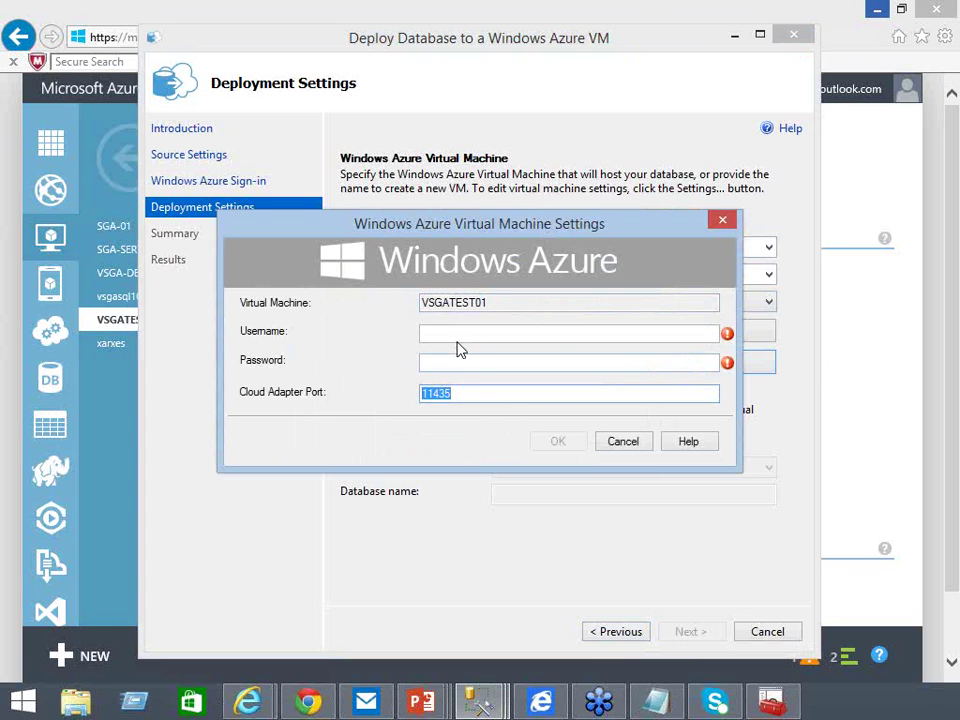
pyautogui.click(457, 338)
pyautogui.write('amiranda')
pyautogui.press('Tab')
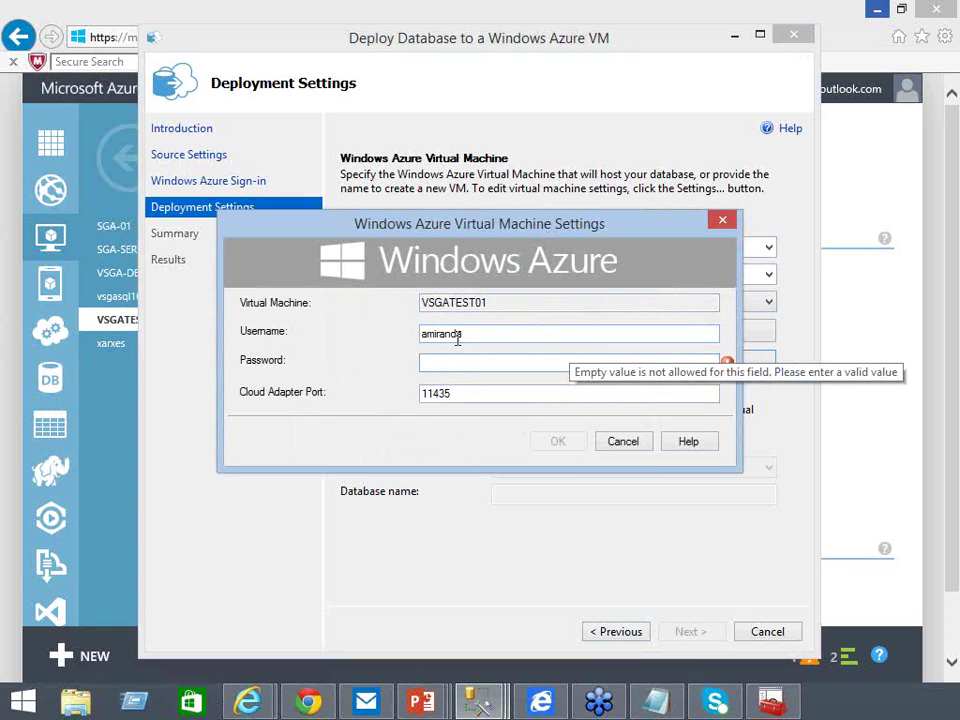
pyautogui.write('*****')
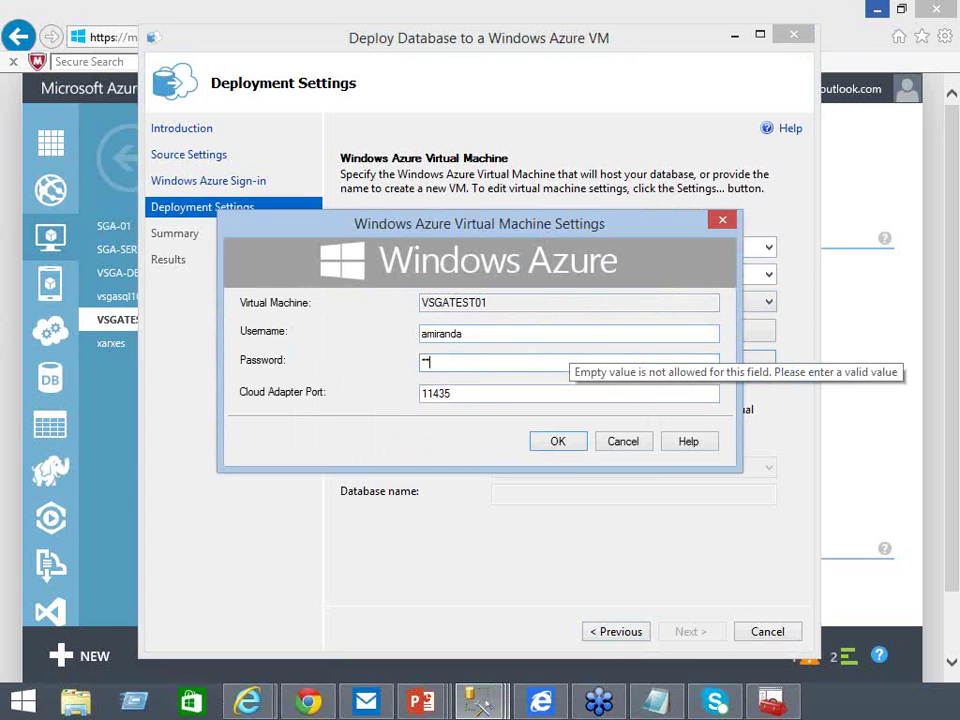
pyautogui.write('********')
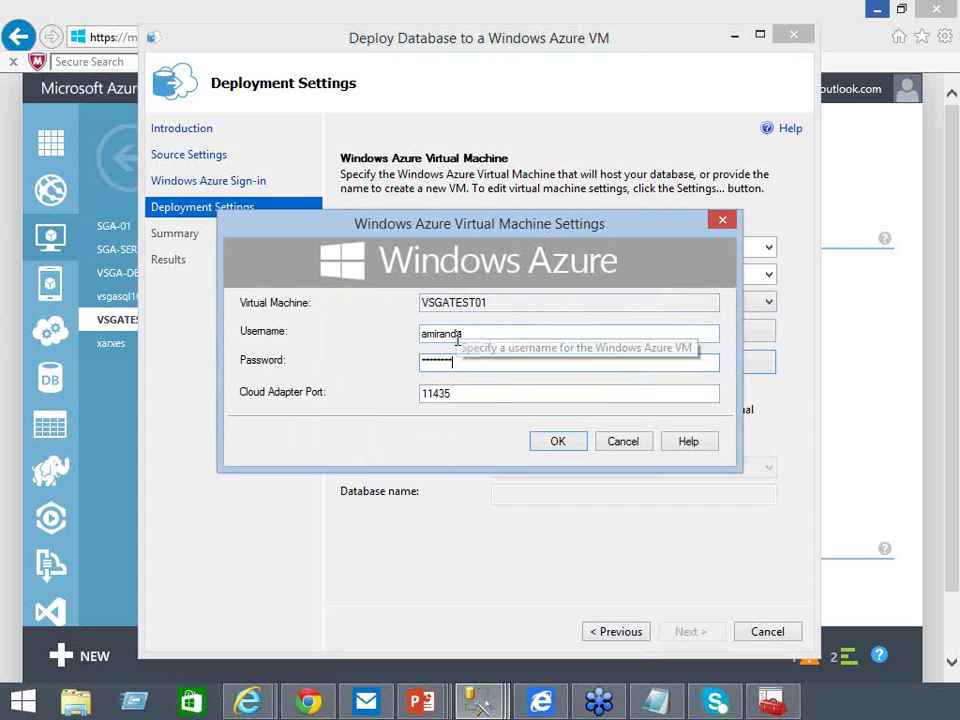
pyautogui.click(557, 443)
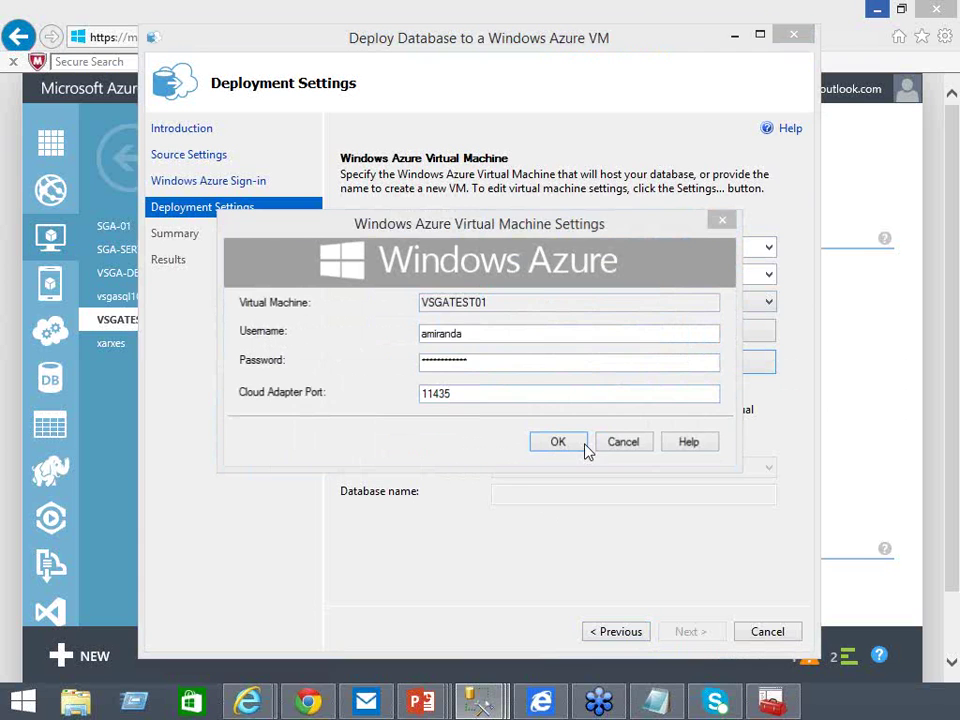
pyautogui.click(584, 445)
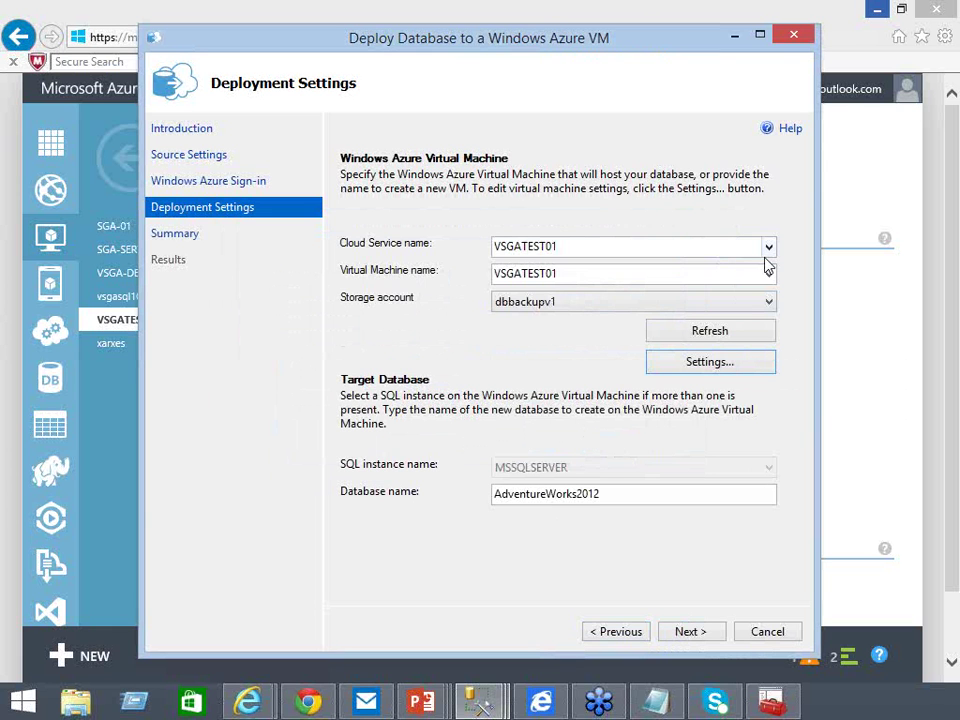
# - Advance the deploy wizard to its Summary page, then show the 'Hagamos SQL Magic!!!' Demo slide full screen
pyautogui.click(686, 634)
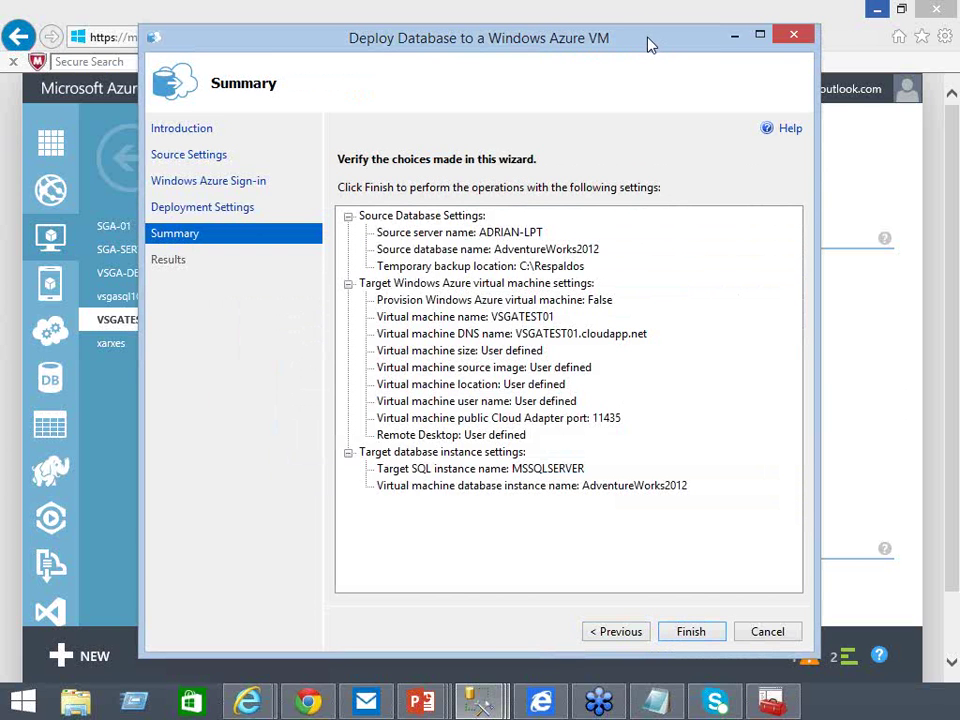
pyautogui.moveTo(648, 44); pyautogui.dragTo(675, 37)
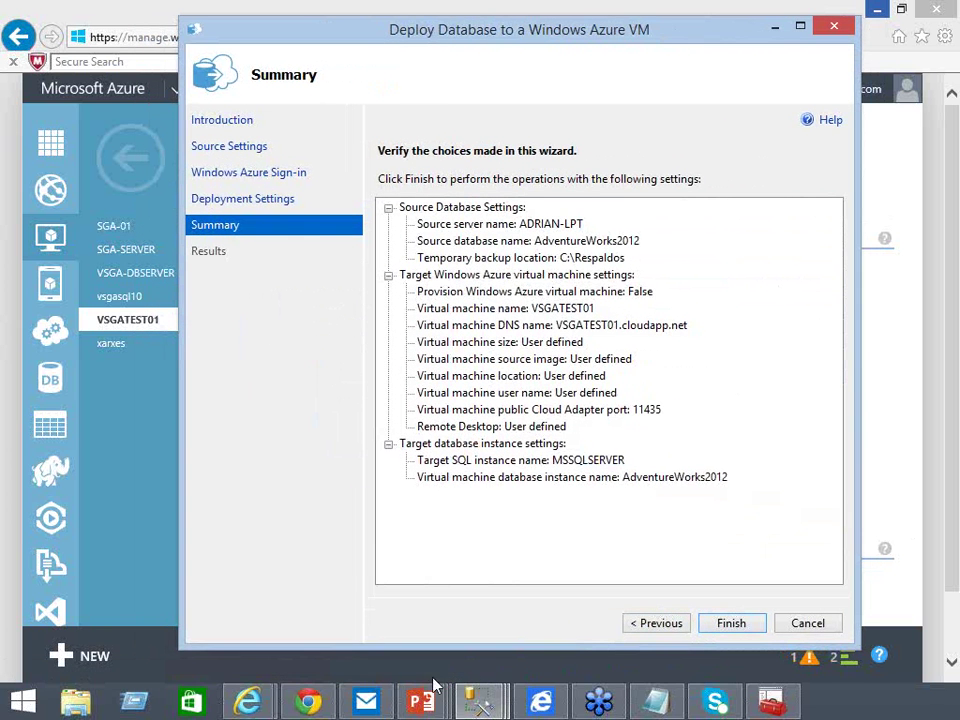
pyautogui.moveTo(428, 706)
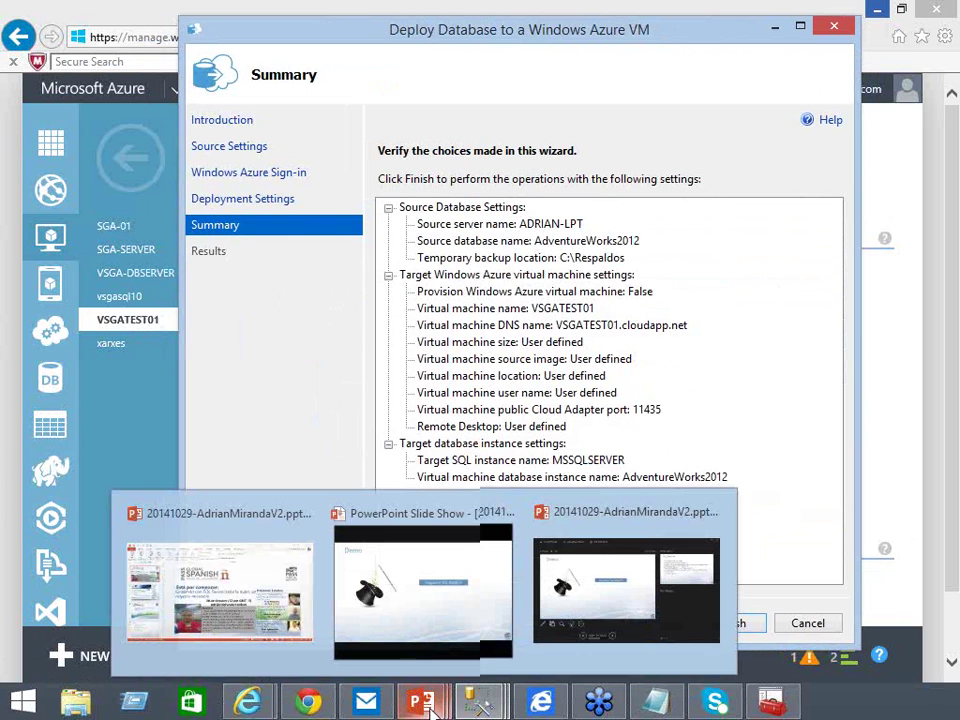
pyautogui.click(381, 506)
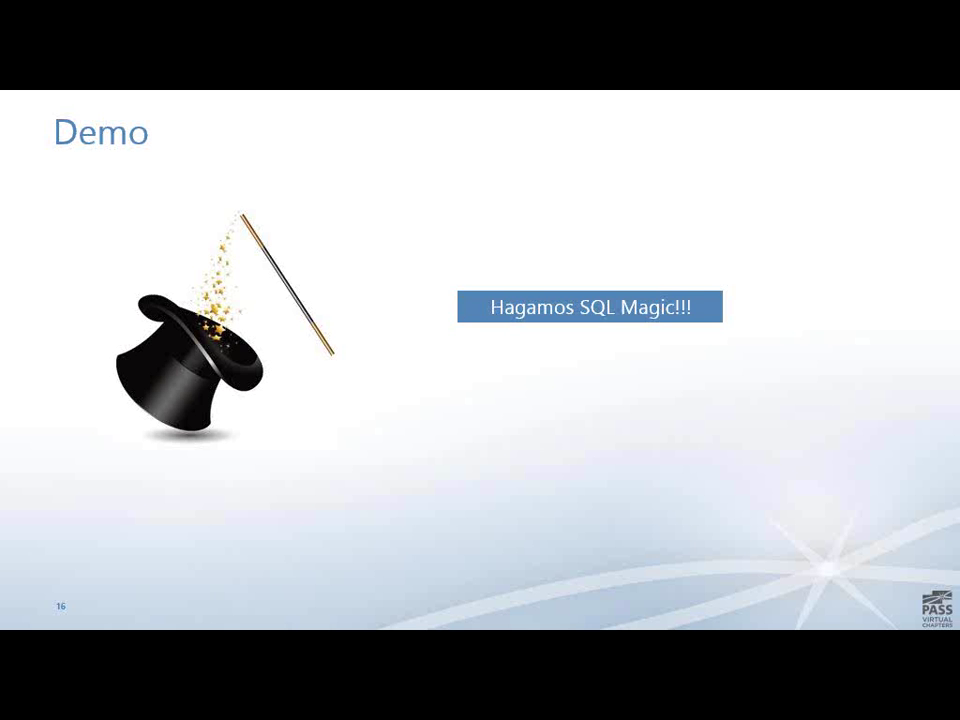